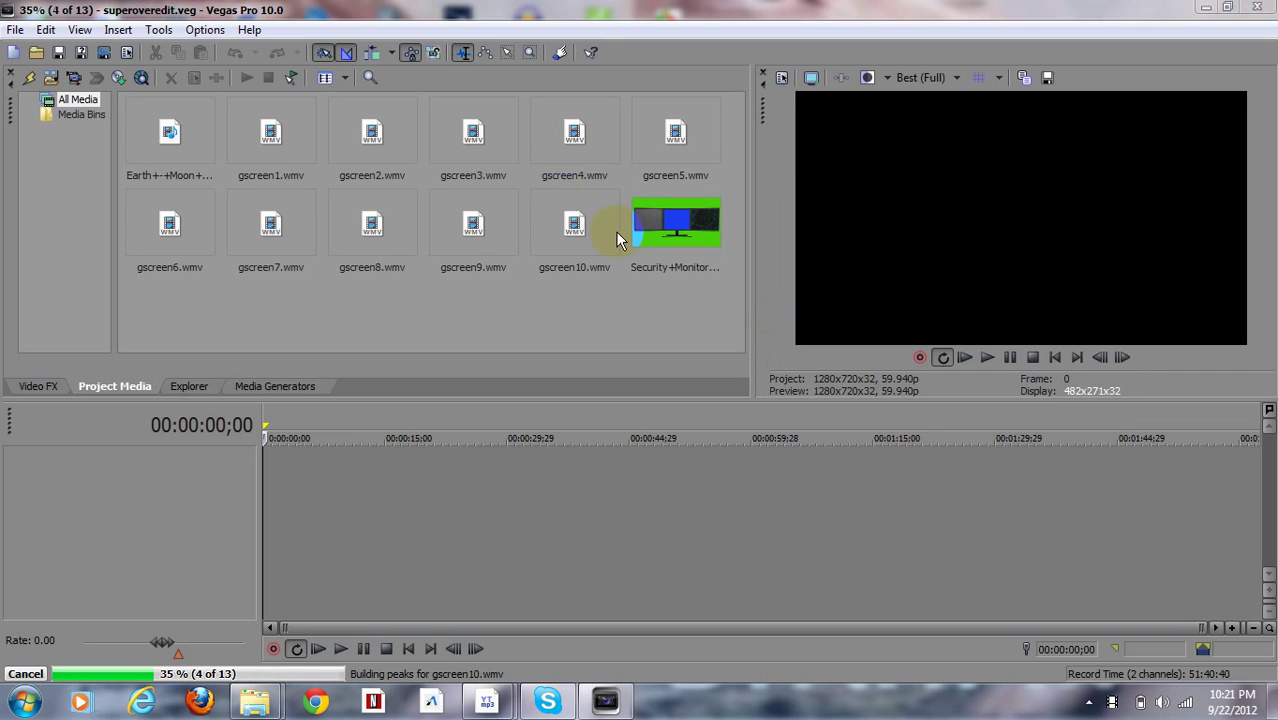
Create a new project with the HD 720-60p (1280x720, 59.940 fps) template
{"action": "left_click", "coordinate": [16, 30]}
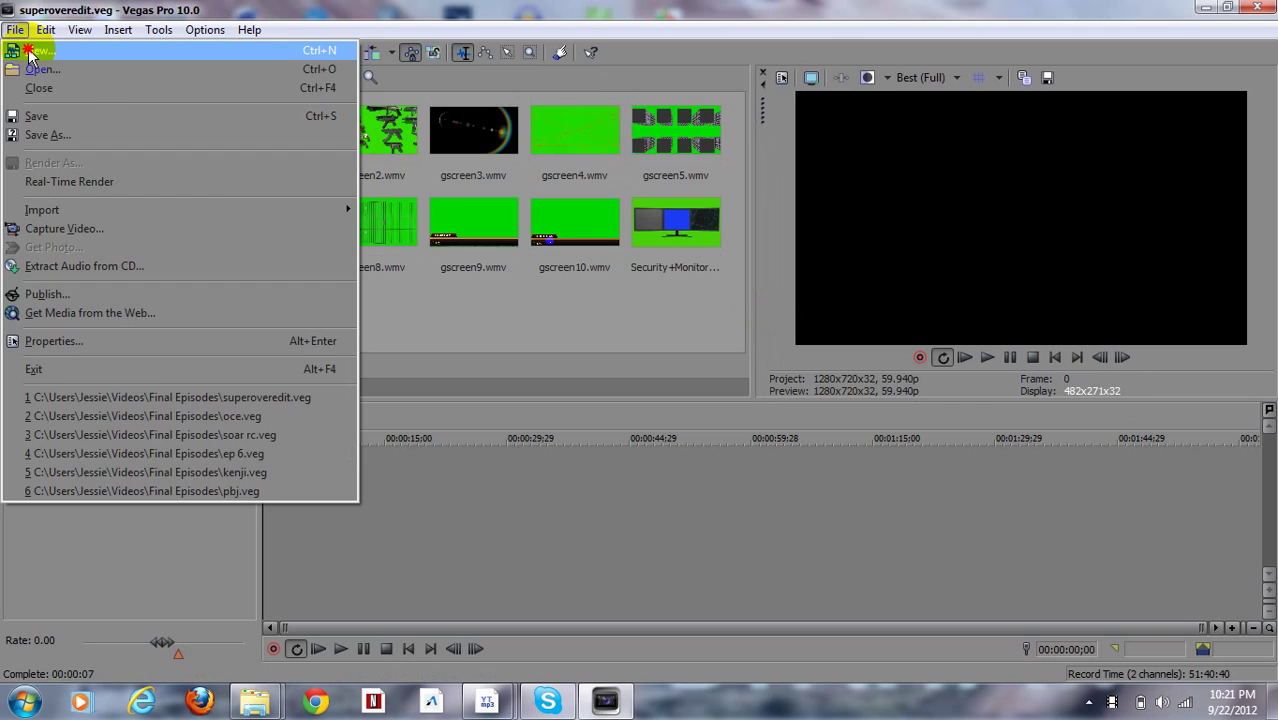
{"action": "left_click", "coordinate": [28, 44]}
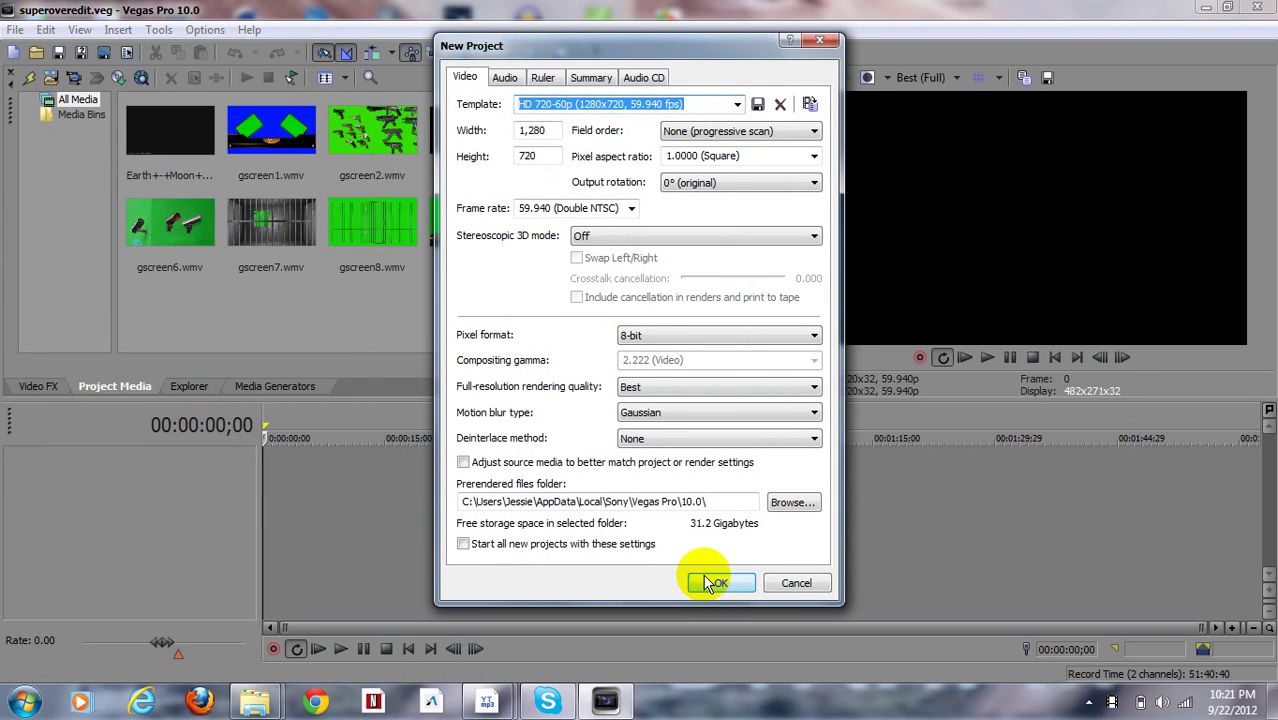
{"action": "left_click", "coordinate": [705, 580]}
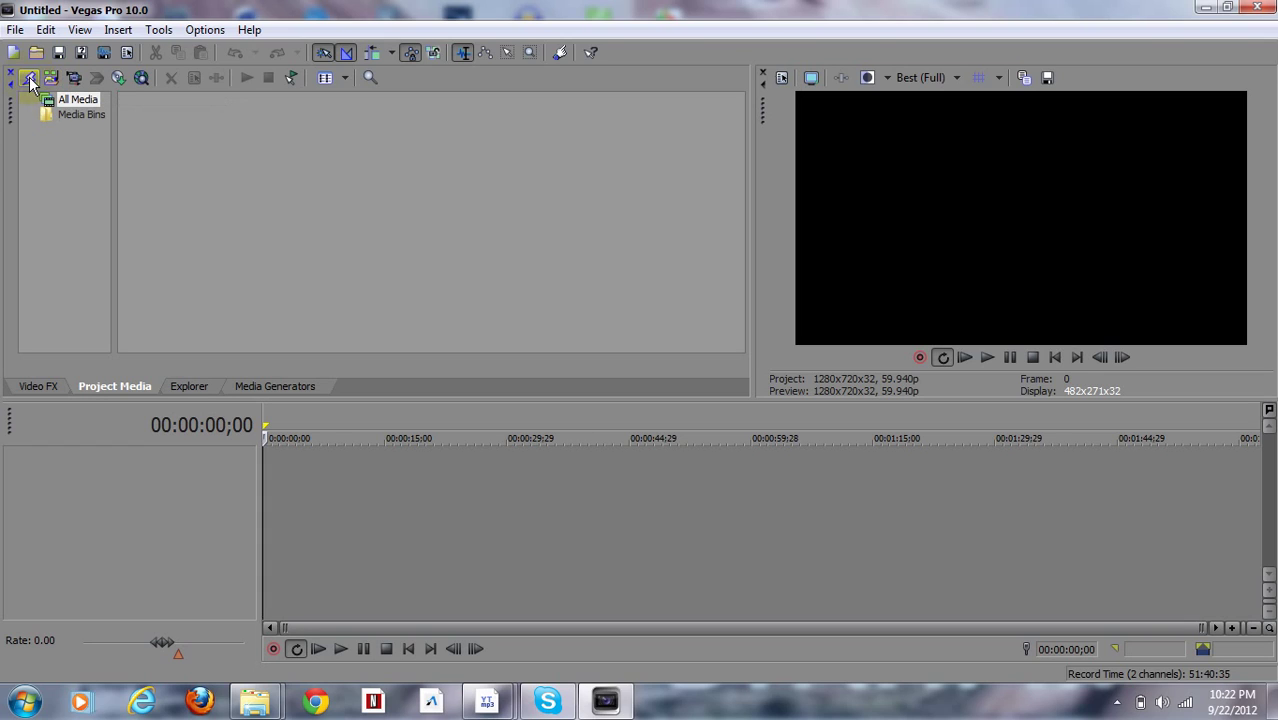
{"action": "left_click", "coordinate": [232, 334]}
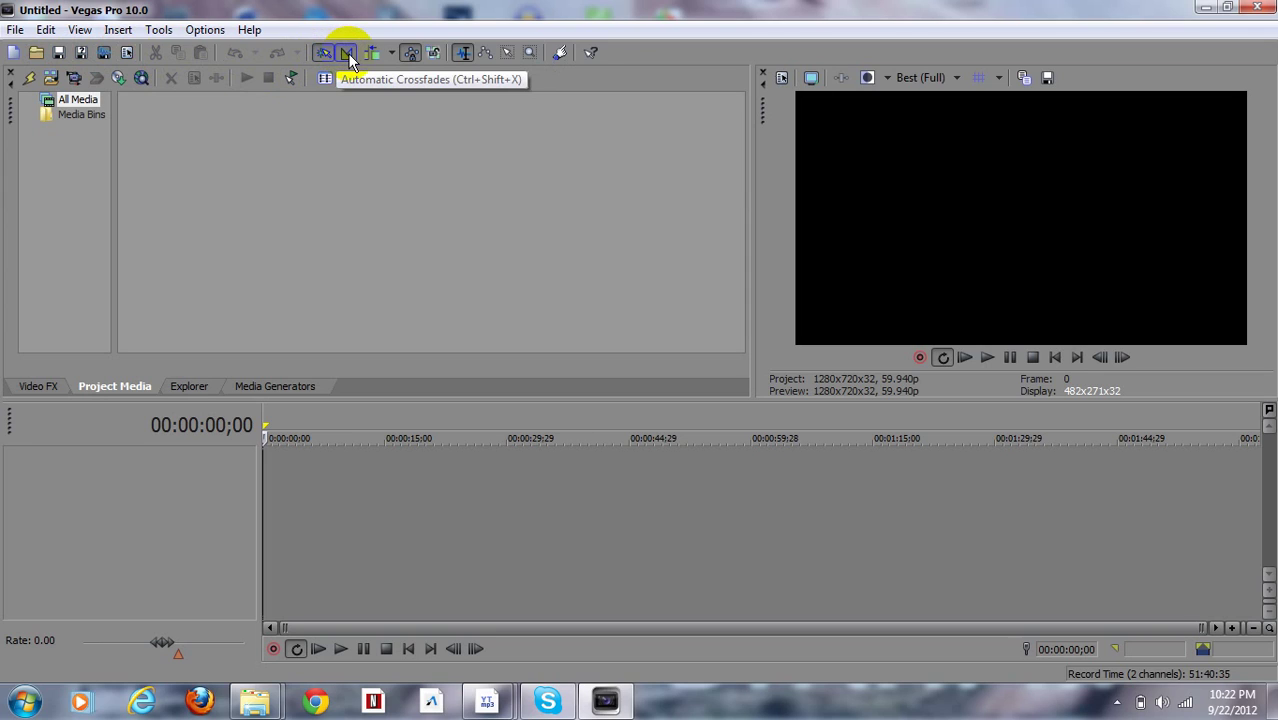
{"action": "left_click", "coordinate": [349, 57]}
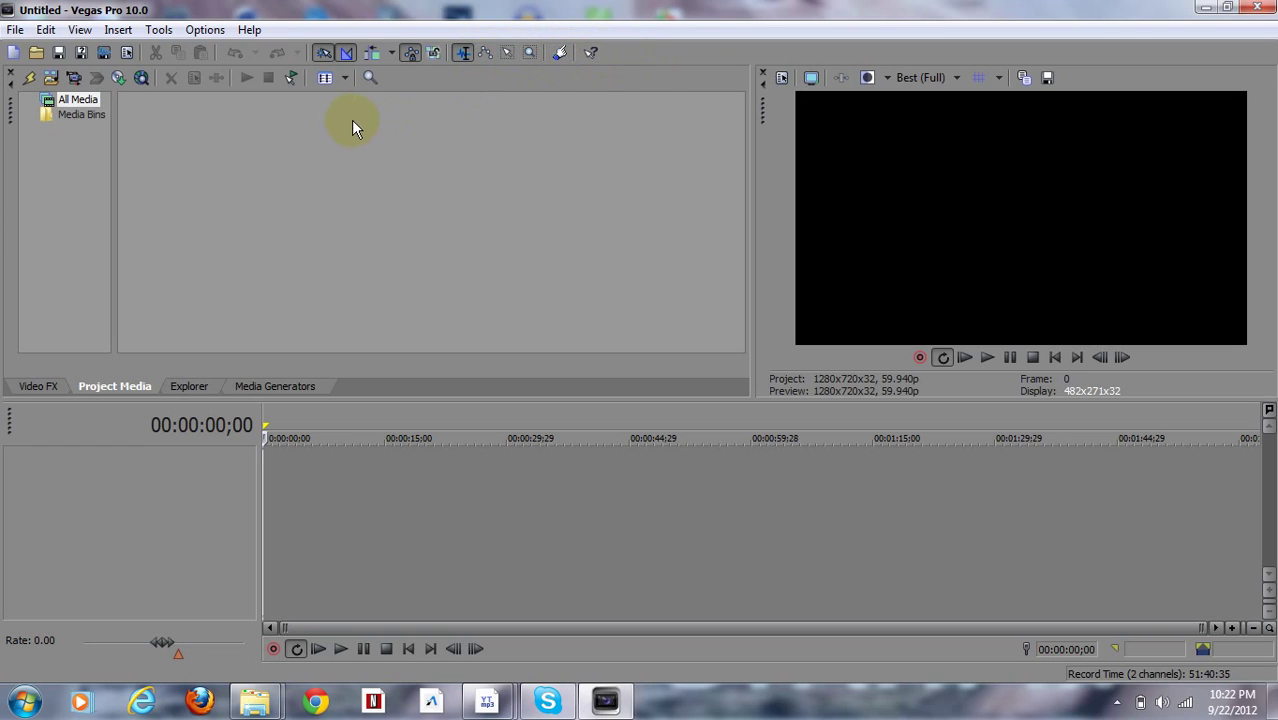
{"action": "left_click", "coordinate": [99, 117]}
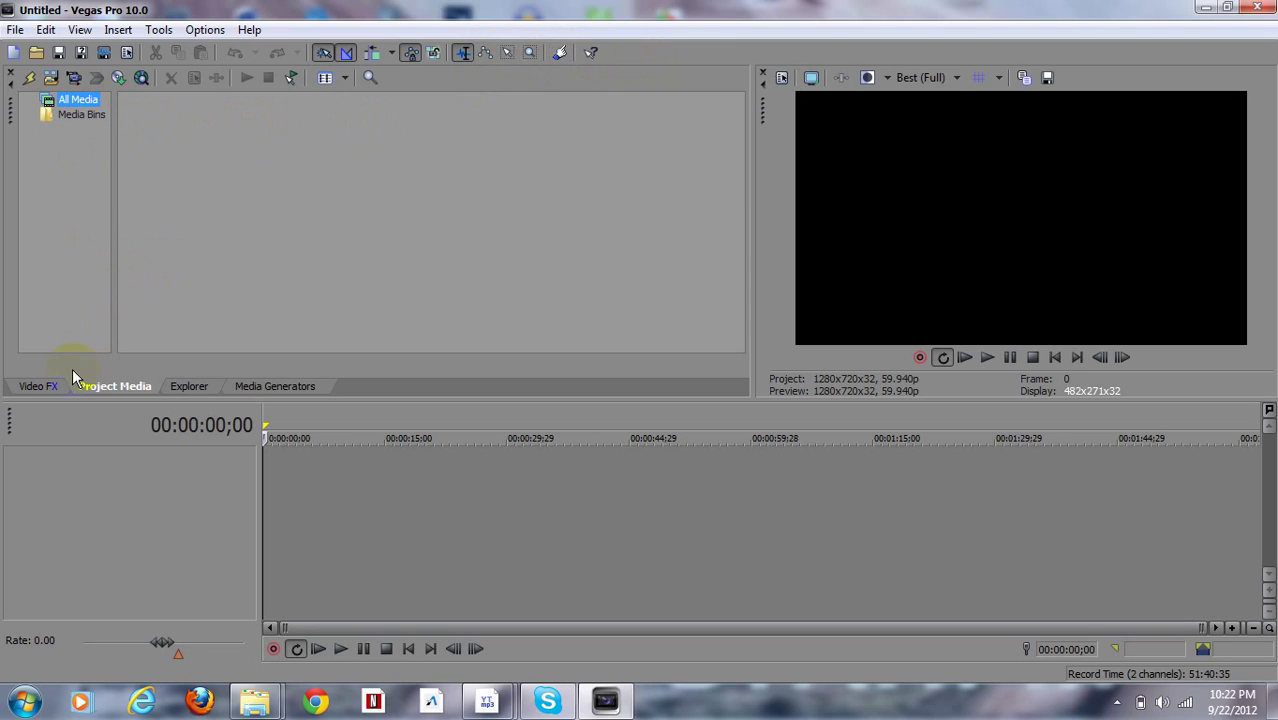
Import the yaaaplane_x264 clip from the Fitted clips folder in the Videos library into the project media
{"action": "left_click", "coordinate": [48, 77]}
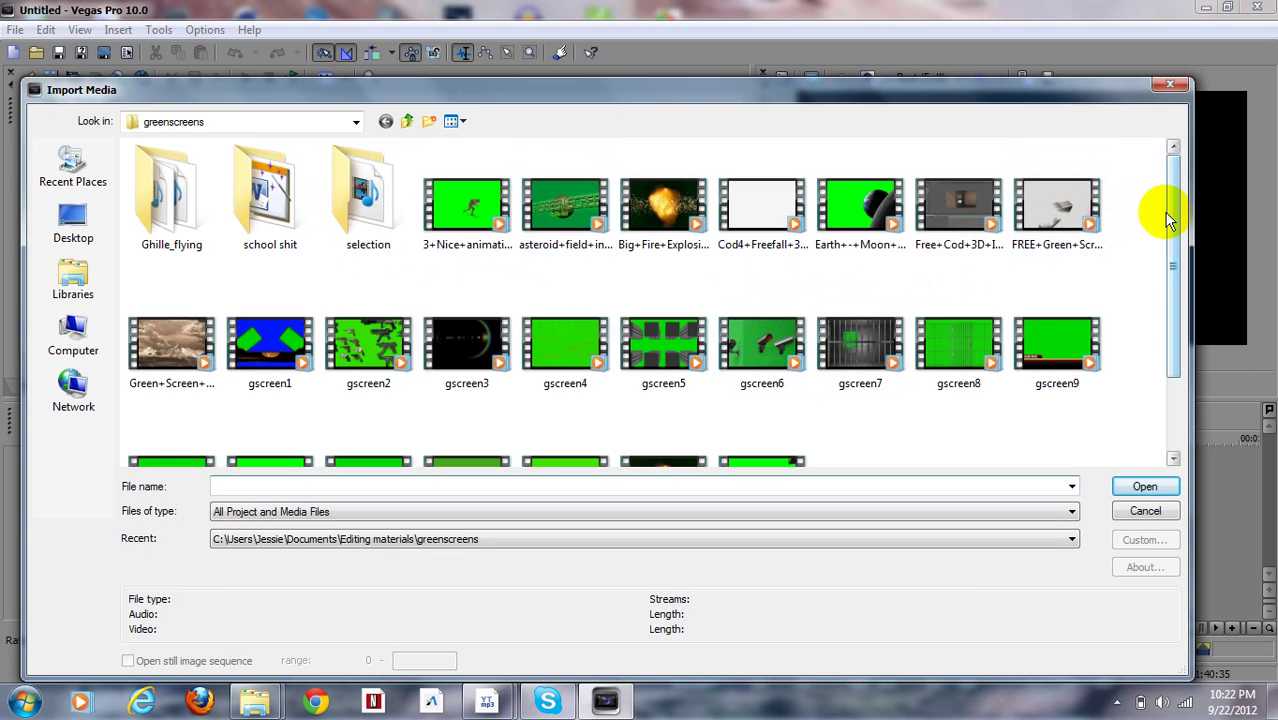
{"action": "scroll", "coordinate": [1170, 205], "scroll_direction": "down", "scroll_amount": 1}
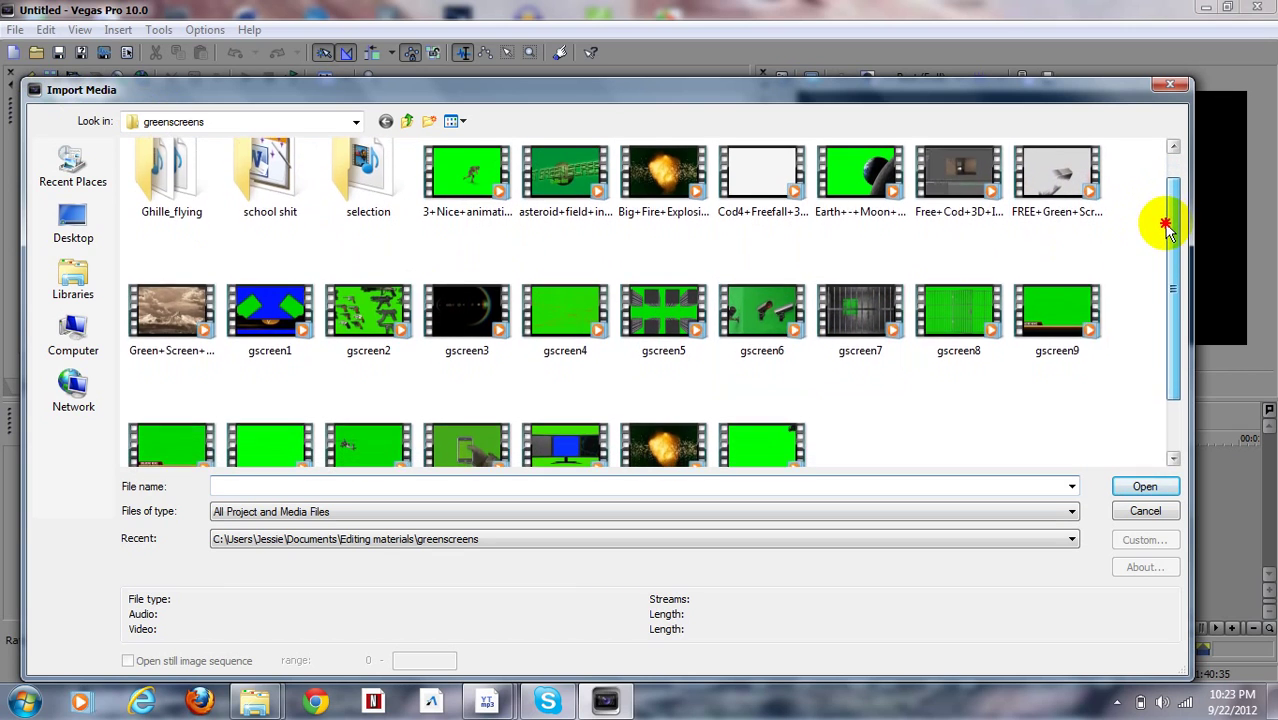
{"action": "scroll", "coordinate": [1164, 190], "scroll_direction": "up", "scroll_amount": 1}
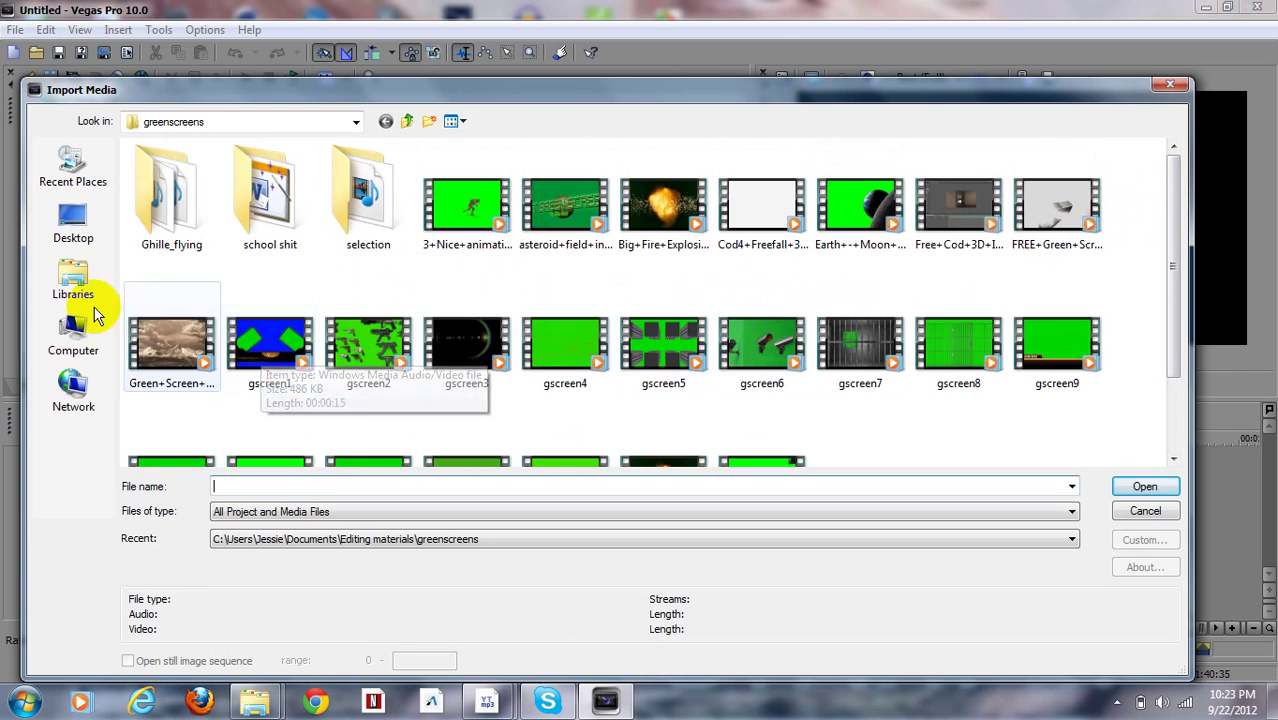
{"action": "left_click", "coordinate": [75, 285]}
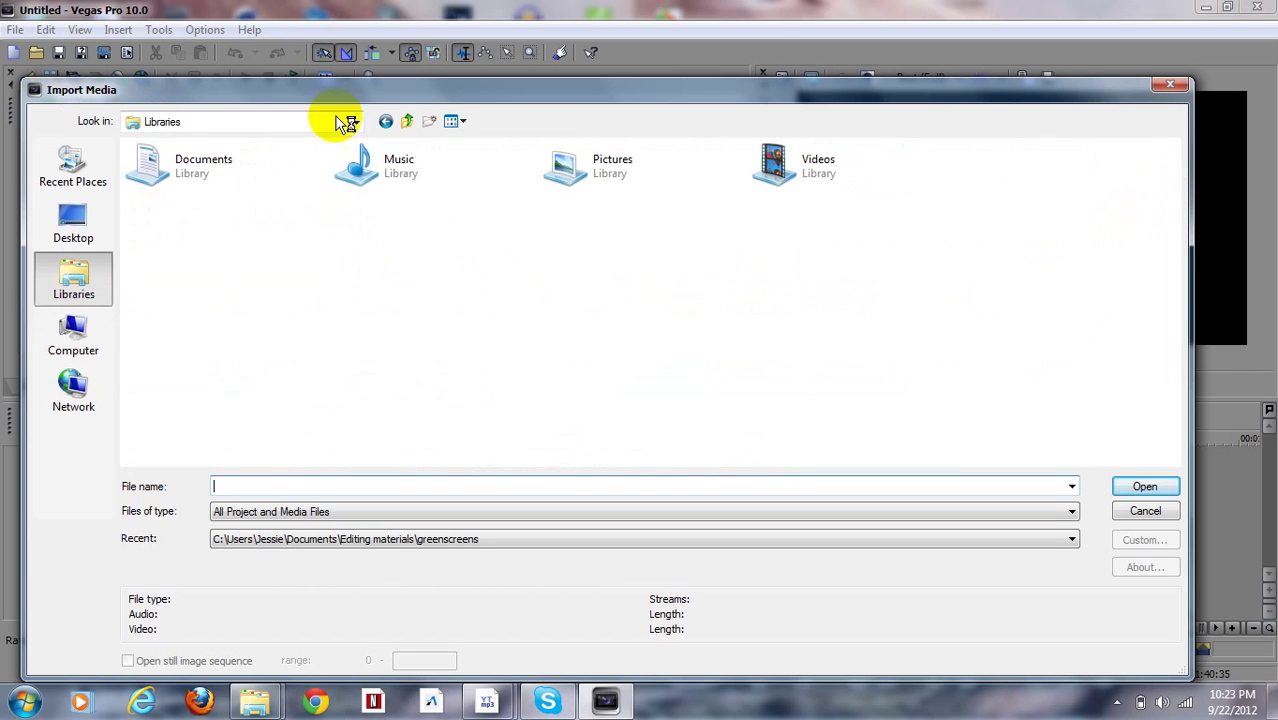
{"action": "double_click", "coordinate": [785, 170]}
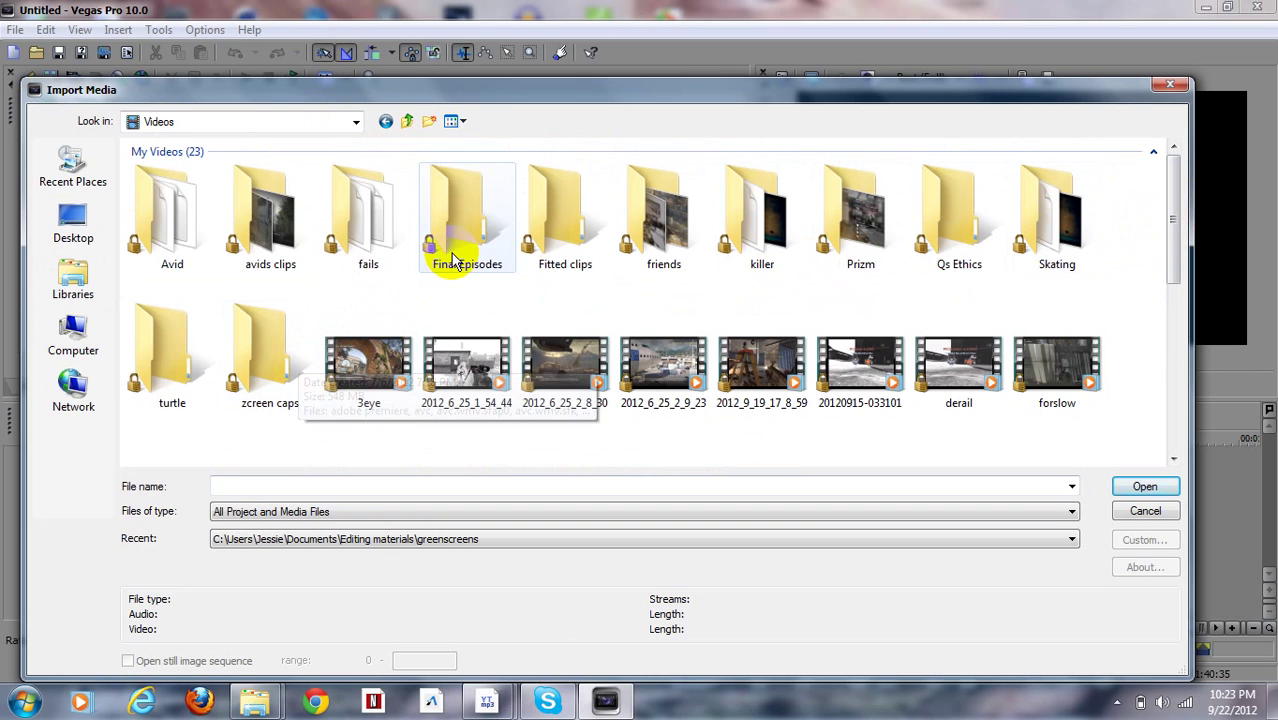
{"action": "left_click", "coordinate": [532, 242]}
{"action": "double_click", "coordinate": [532, 242]}
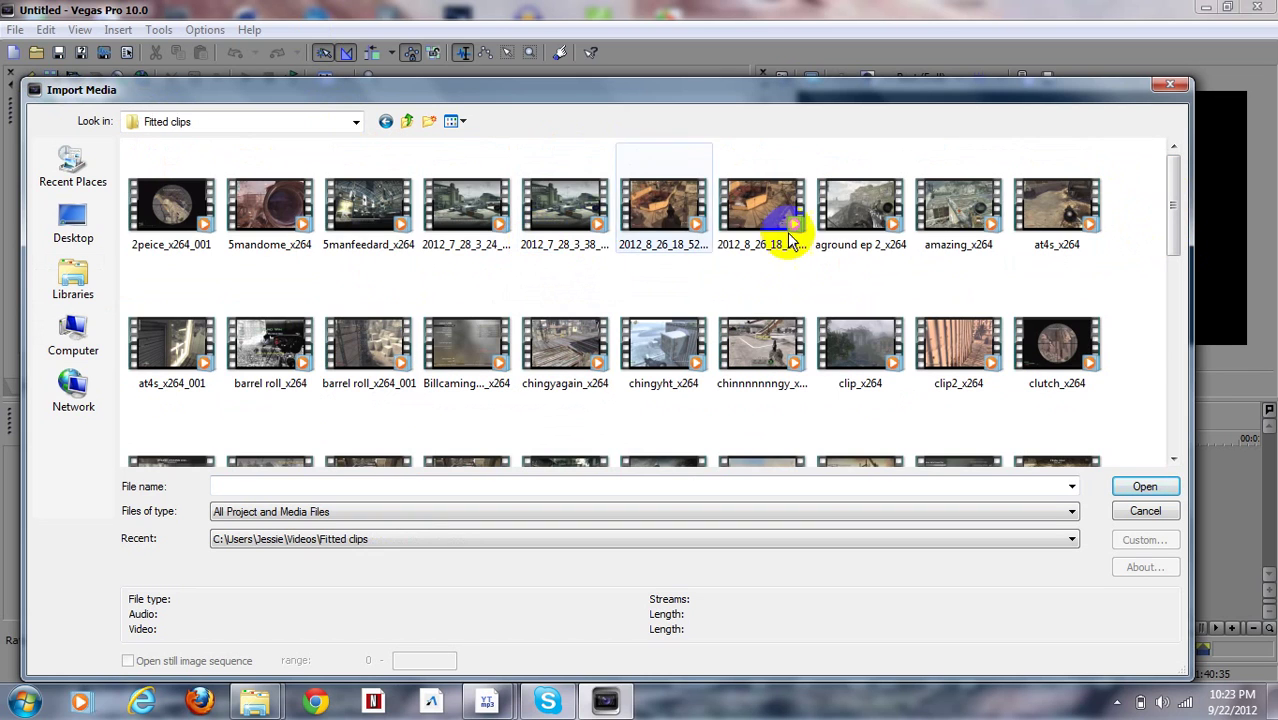
{"action": "left_click_drag", "start_coordinate": [1170, 189], "coordinate": [1165, 400]}
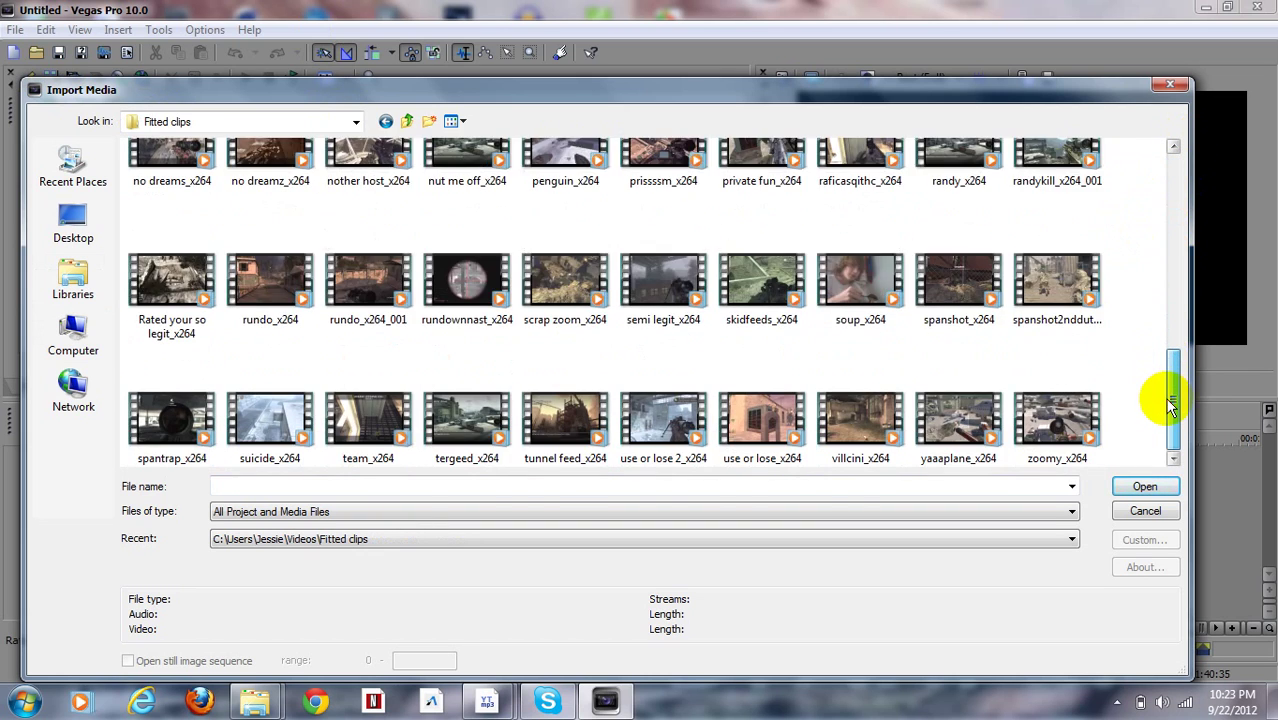
{"action": "double_click", "coordinate": [970, 425]}
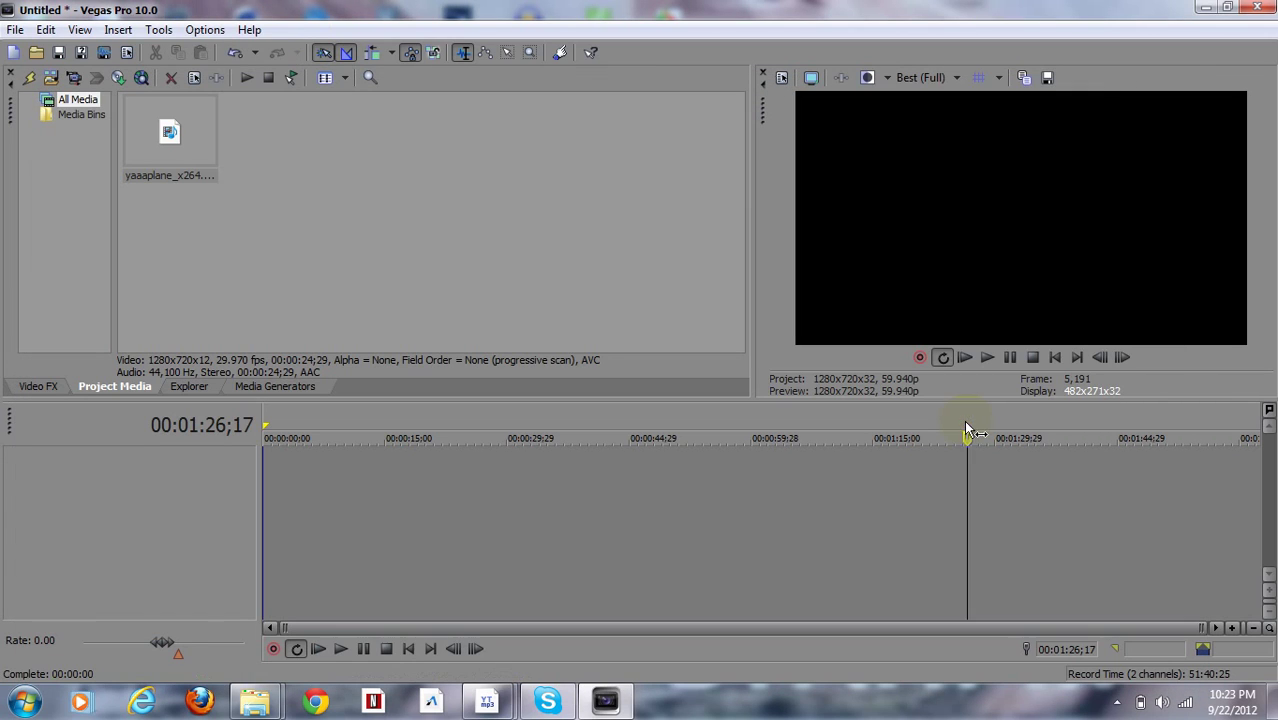
{"action": "left_click_drag", "start_coordinate": [203, 118], "coordinate": [260, 481]}
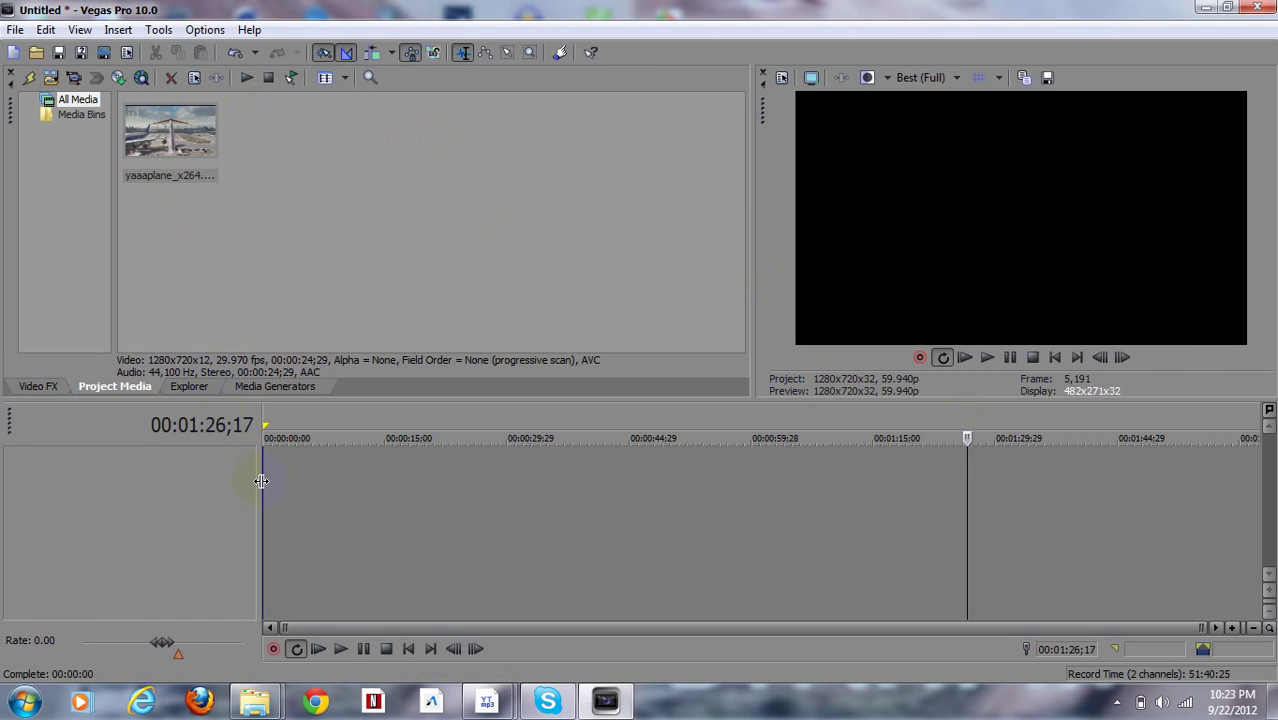
{"action": "left_click", "coordinate": [266, 476]}
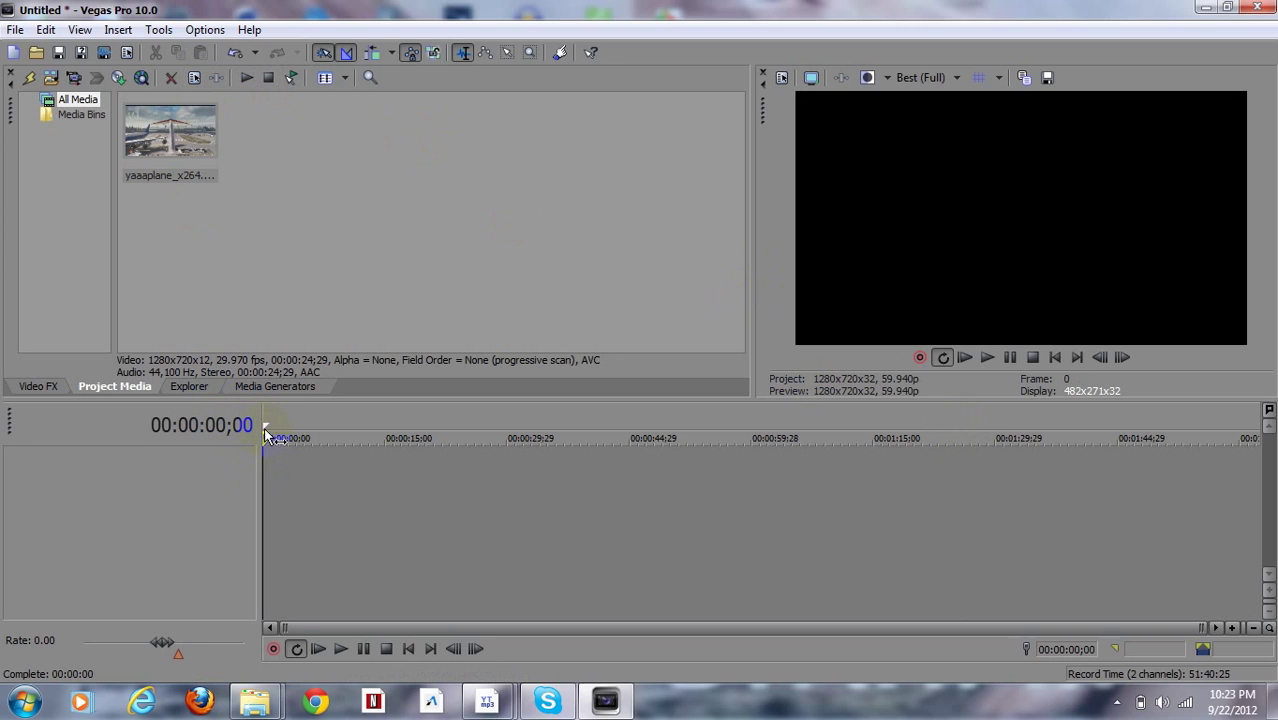
{"action": "left_click_drag", "start_coordinate": [266, 437], "coordinate": [345, 457]}
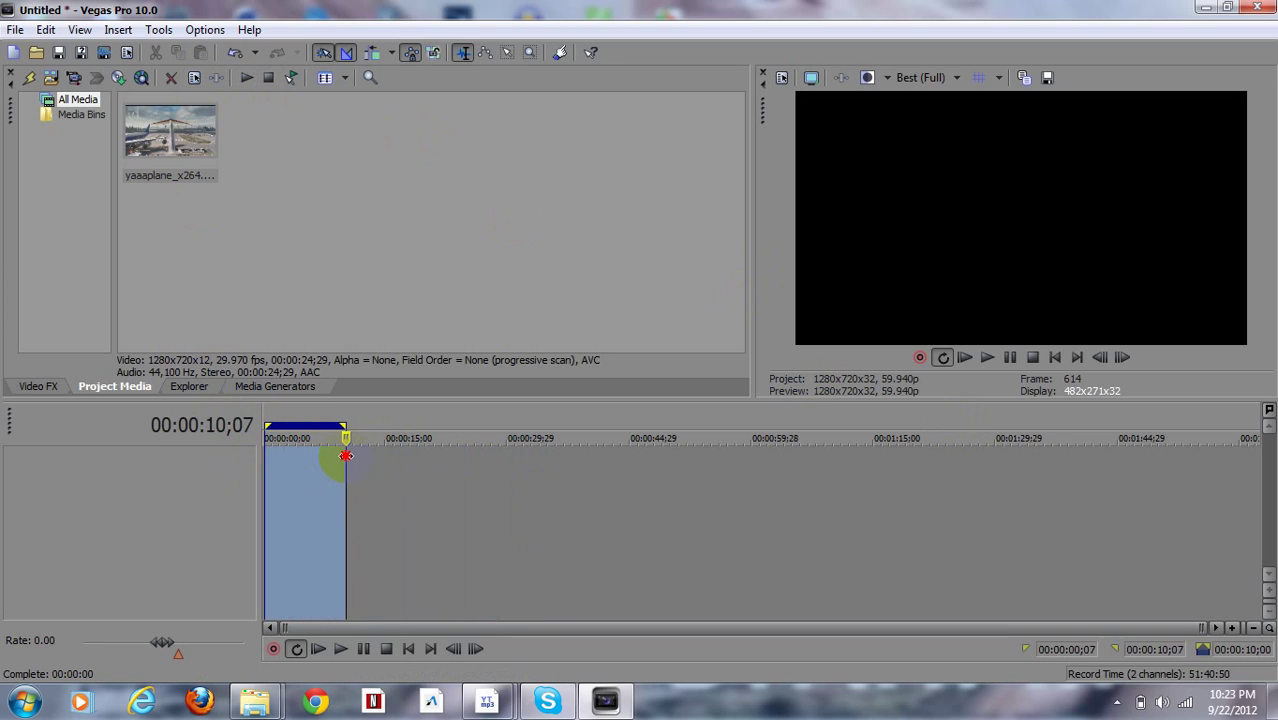
{"action": "left_click_drag", "start_coordinate": [341, 429], "coordinate": [267, 437]}
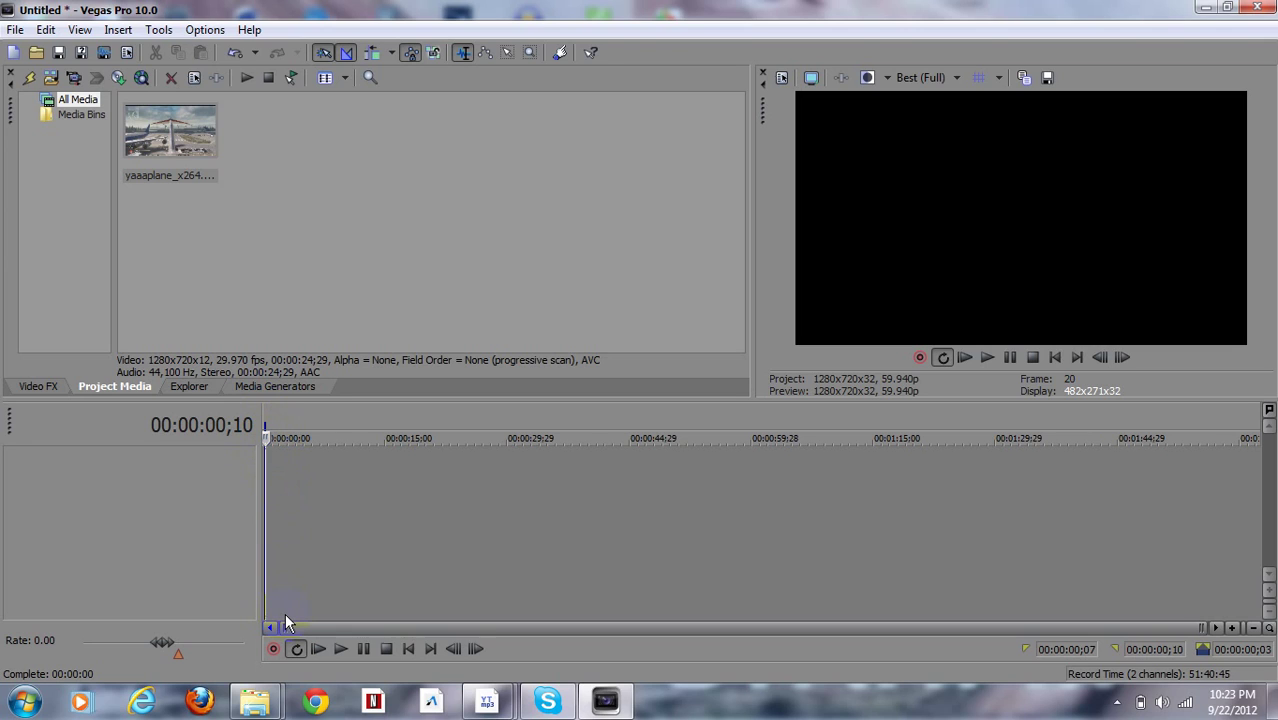
{"action": "scroll", "coordinate": [285, 613], "scroll_direction": "up", "scroll_amount": 2}
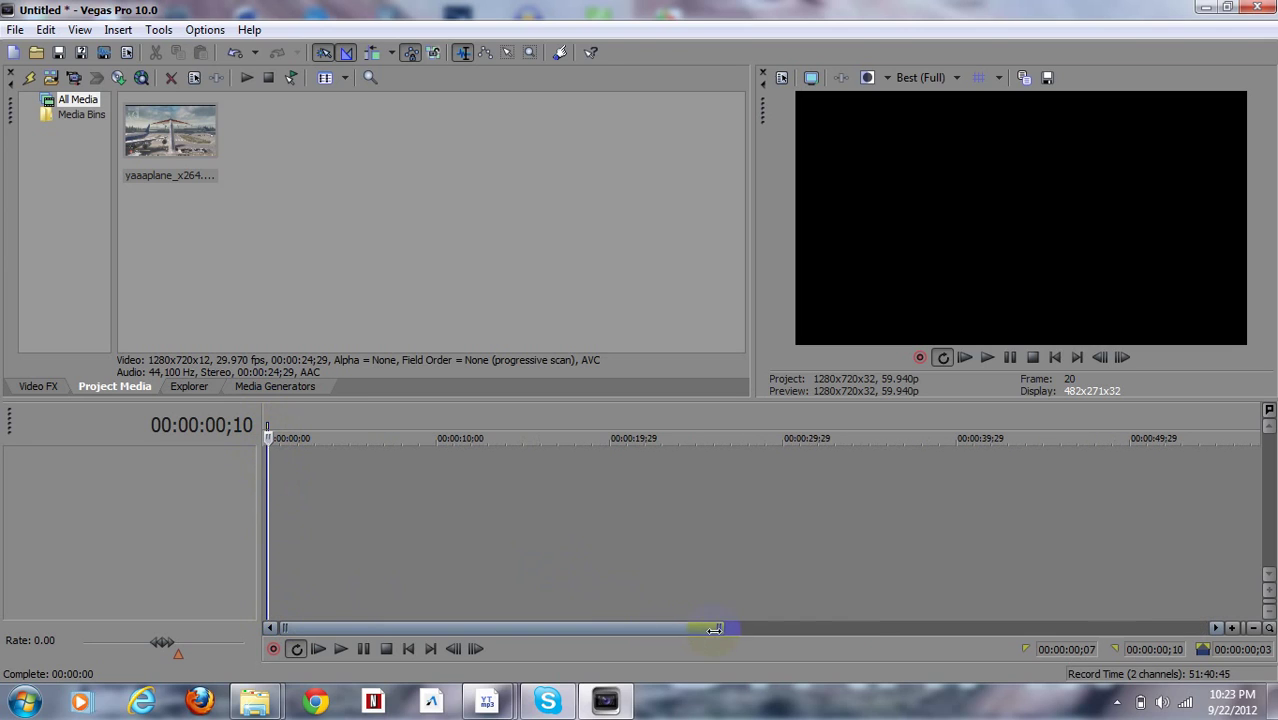
{"action": "left_click_drag", "start_coordinate": [714, 629], "coordinate": [370, 628]}
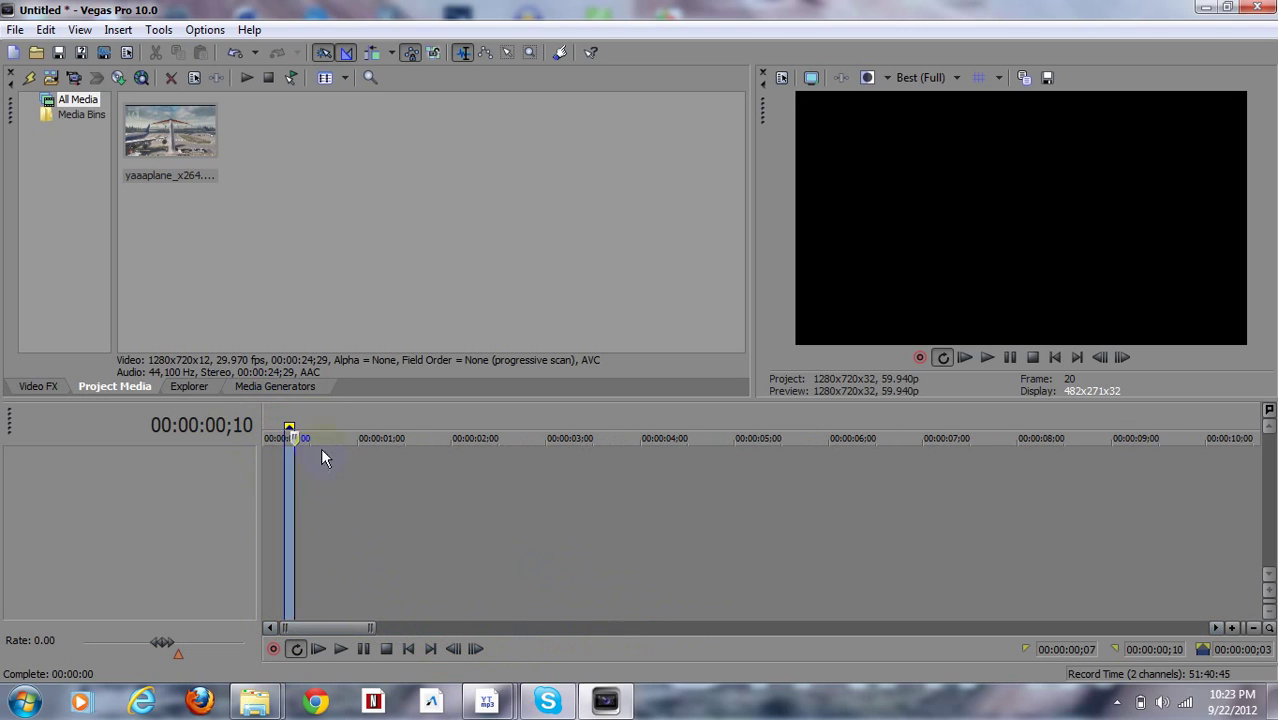
{"action": "left_click_drag", "start_coordinate": [285, 425], "coordinate": [261, 427]}
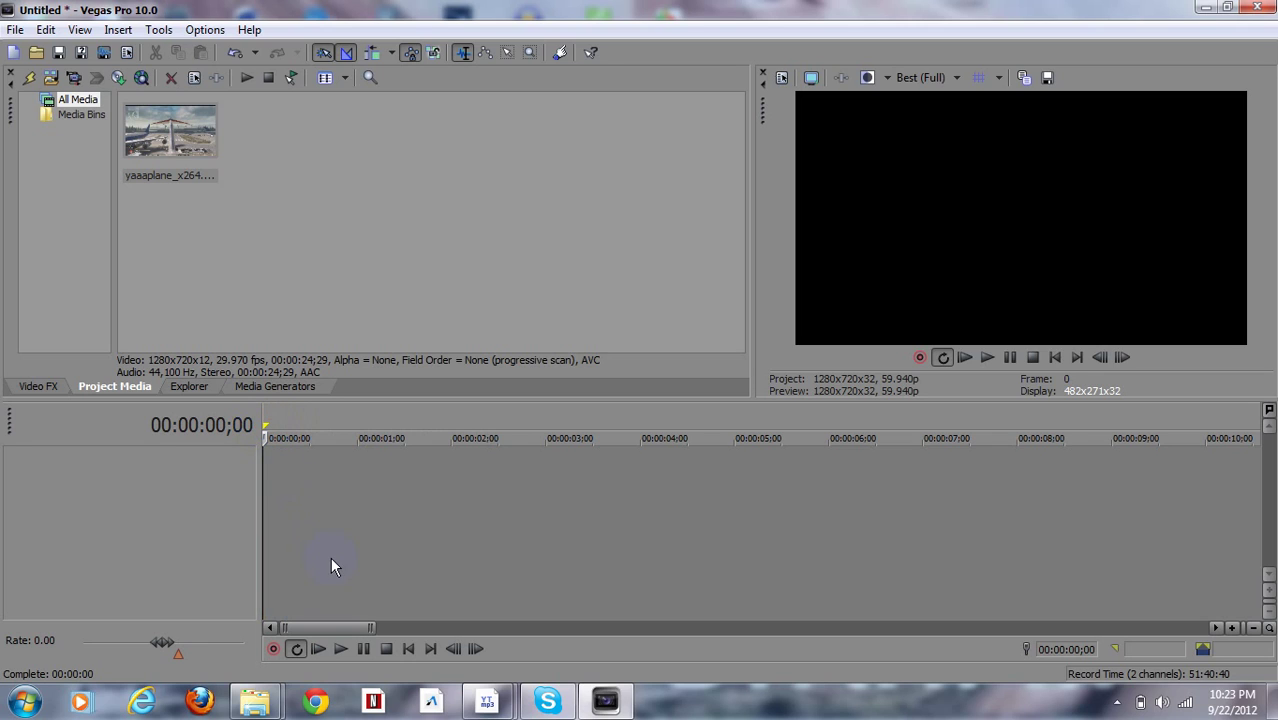
Place the yaaaplane_x264 clip at the start of the timeline and select its video event
{"action": "left_click_drag", "start_coordinate": [375, 627], "coordinate": [1228, 627]}
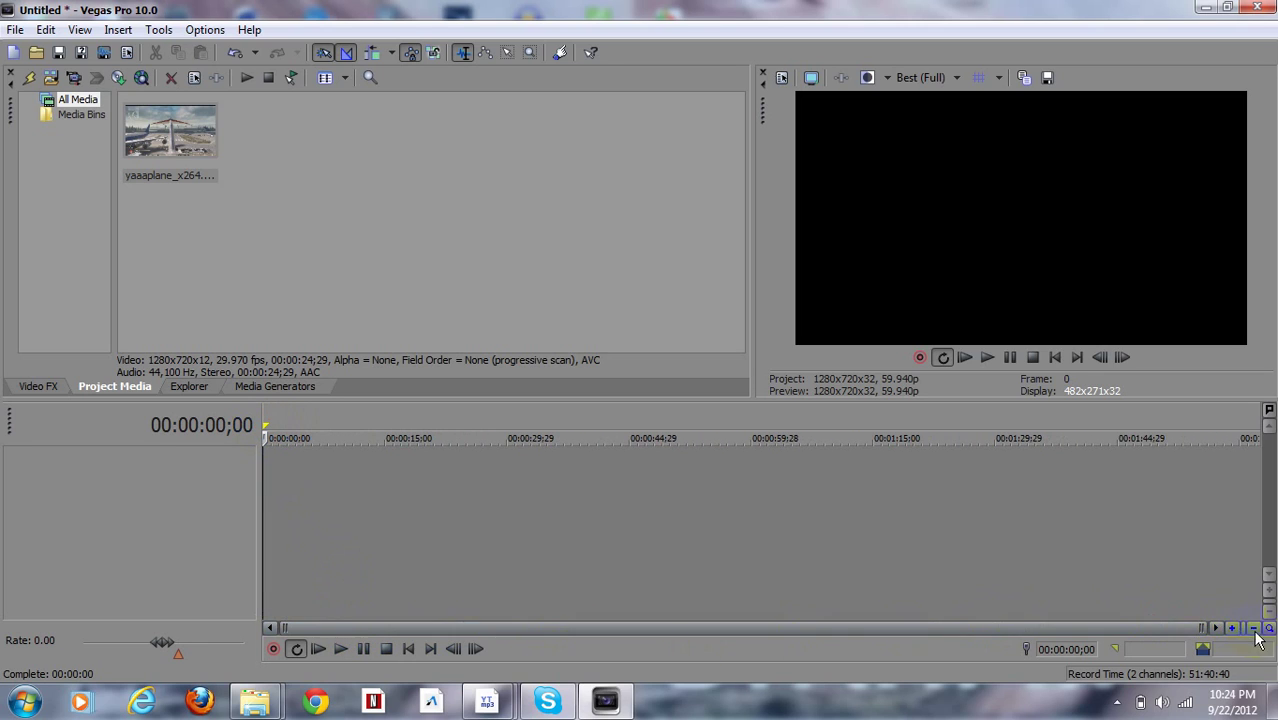
{"action": "left_click", "coordinate": [1268, 628]}
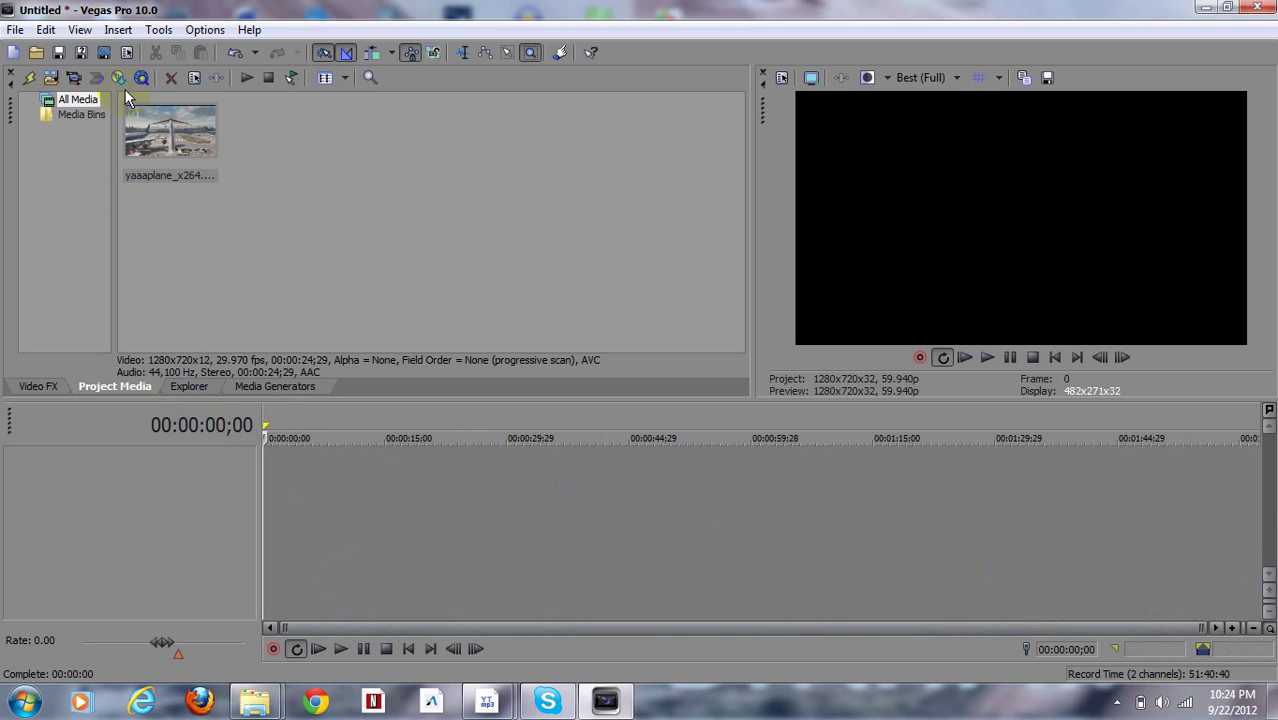
{"action": "left_click_drag", "start_coordinate": [165, 135], "coordinate": [272, 481]}
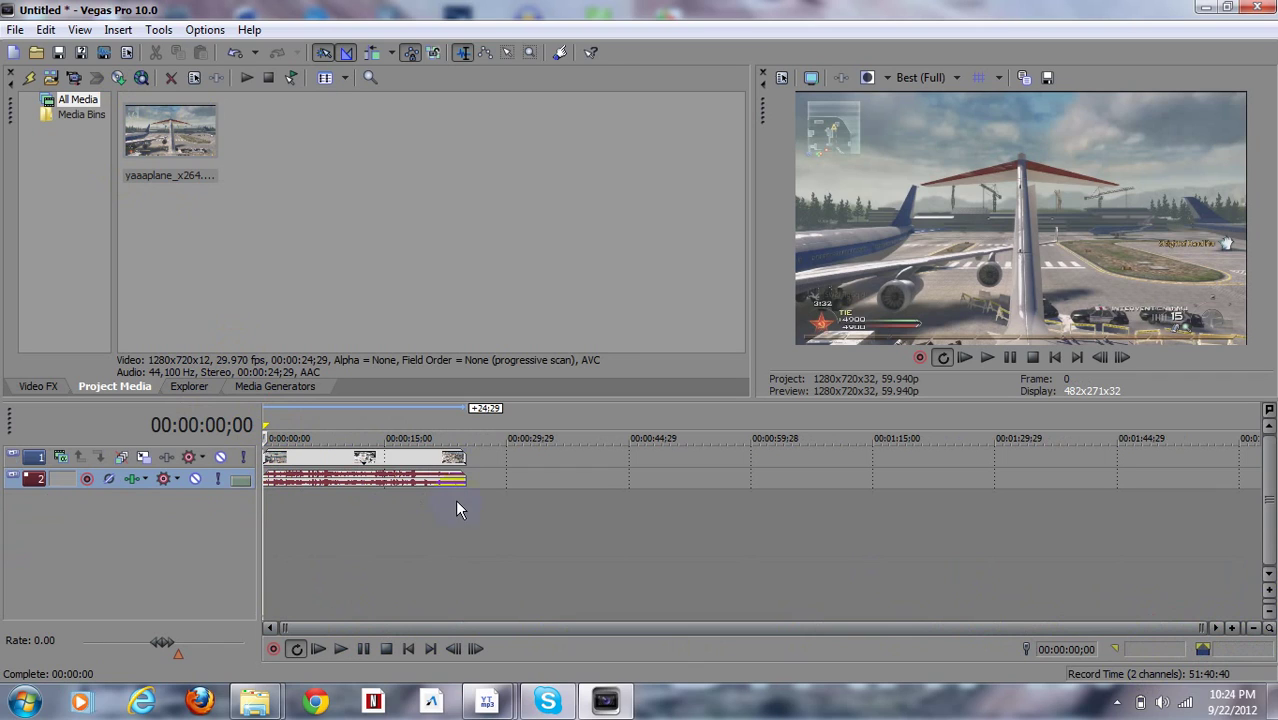
{"action": "right_click", "coordinate": [1088, 496]}
{"action": "left_click", "coordinate": [1048, 514]}
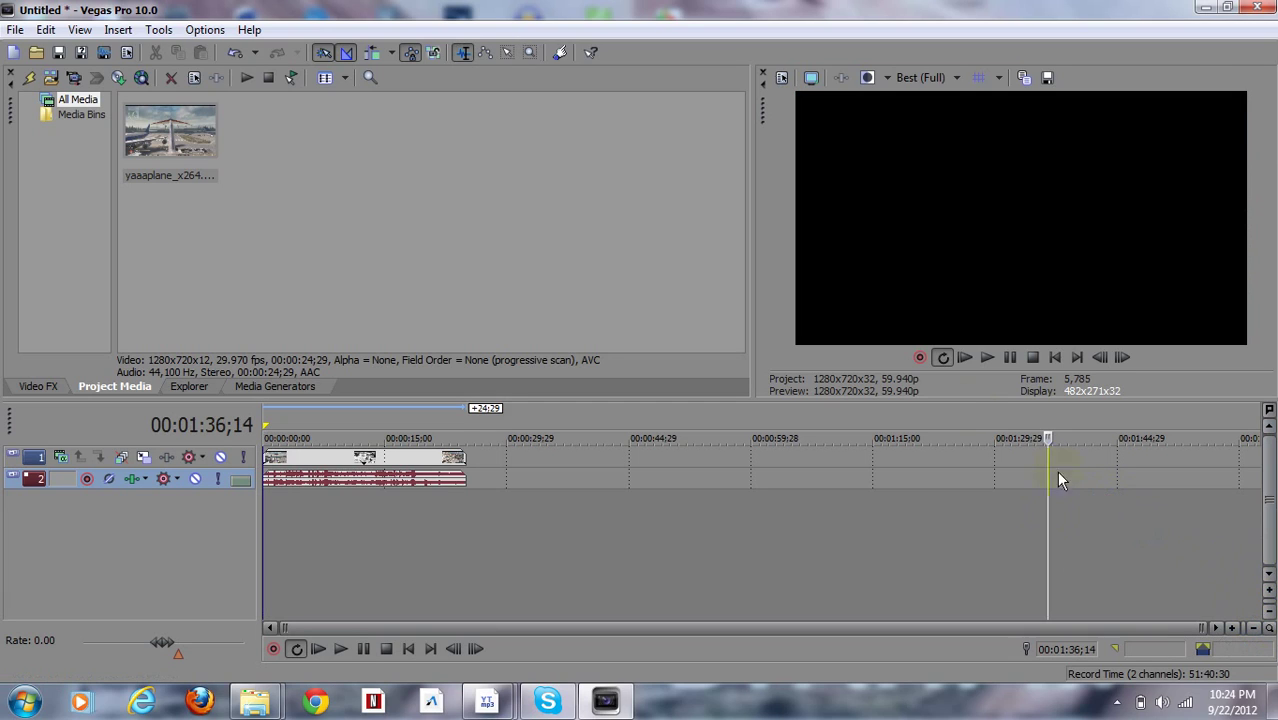
{"action": "left_click", "coordinate": [268, 457]}
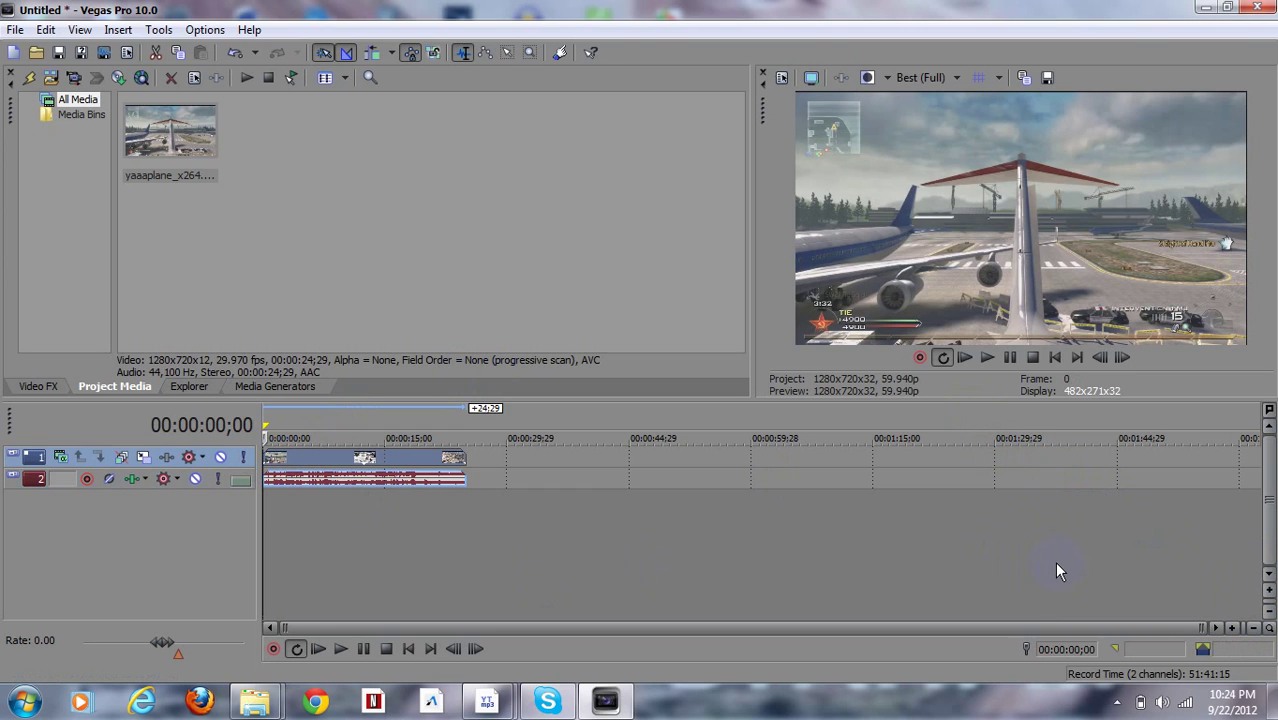
Enlarge the height of the video and audio tracks so the clip's thumbnails and waveform are easier to see
{"action": "left_click", "coordinate": [1270, 597]}
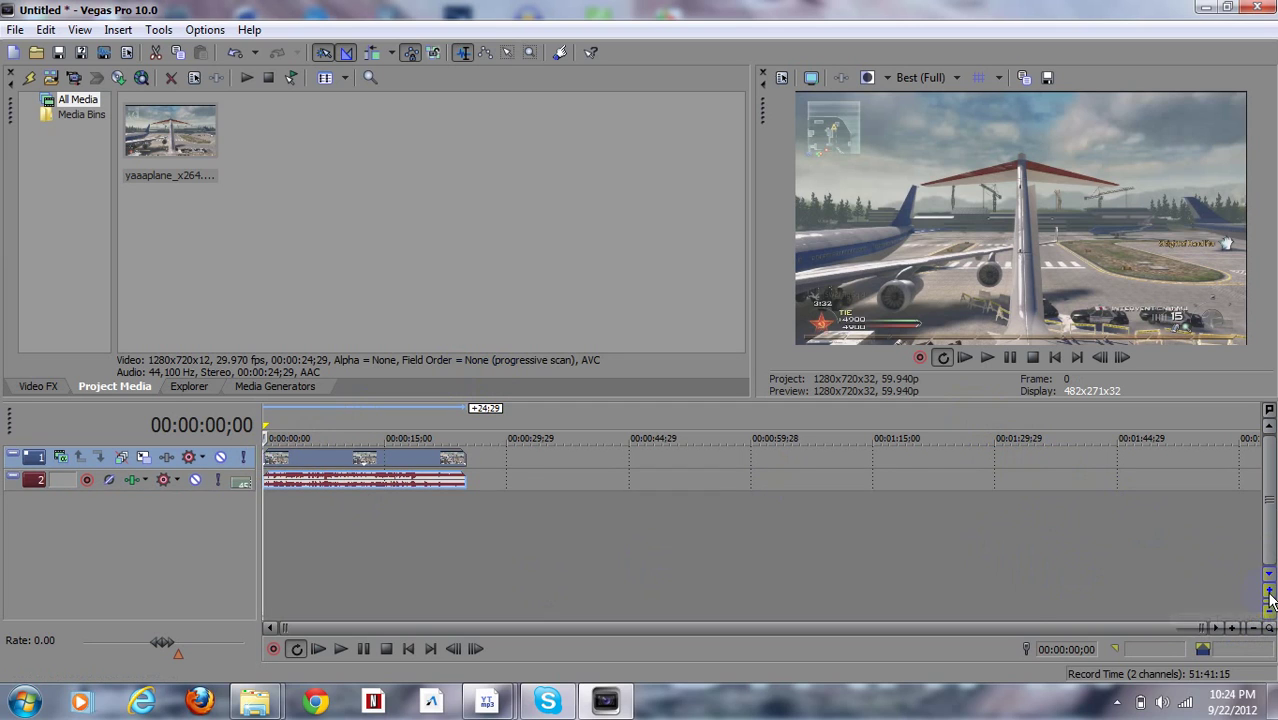
{"action": "left_click", "coordinate": [1268, 593]}
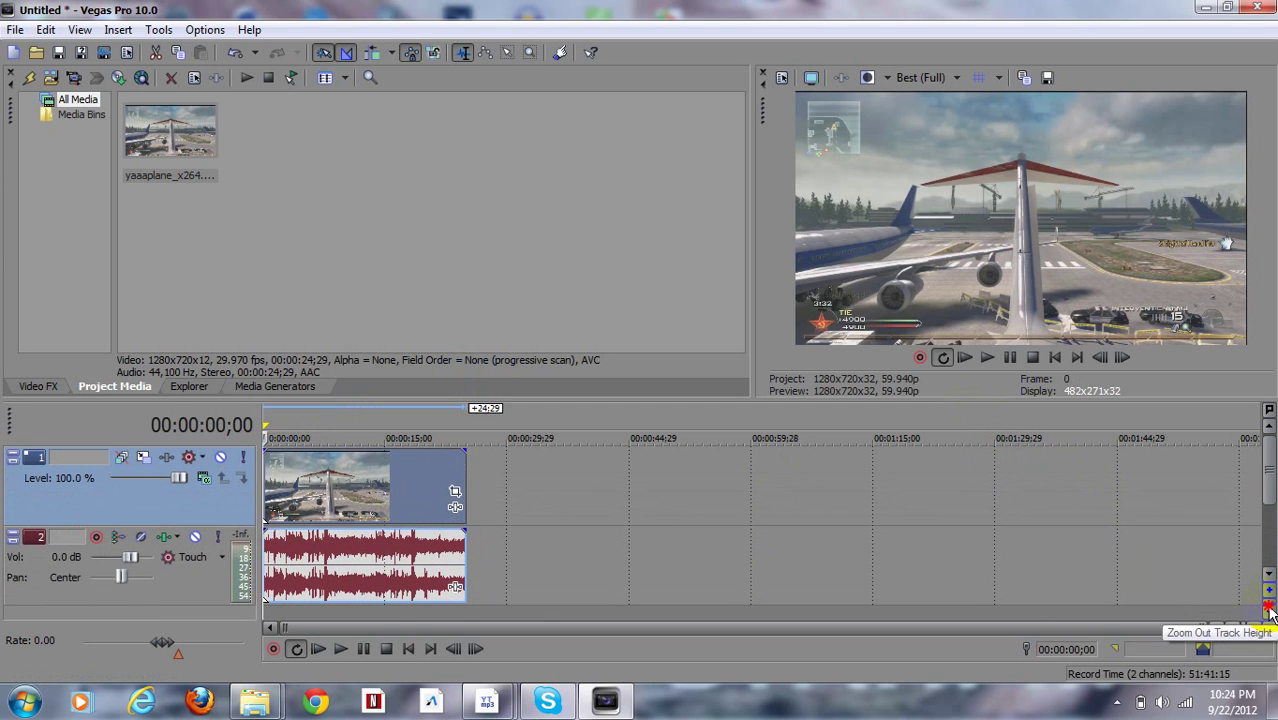
{"action": "left_click", "coordinate": [1270, 612]}
{"action": "left_click", "coordinate": [1270, 612]}
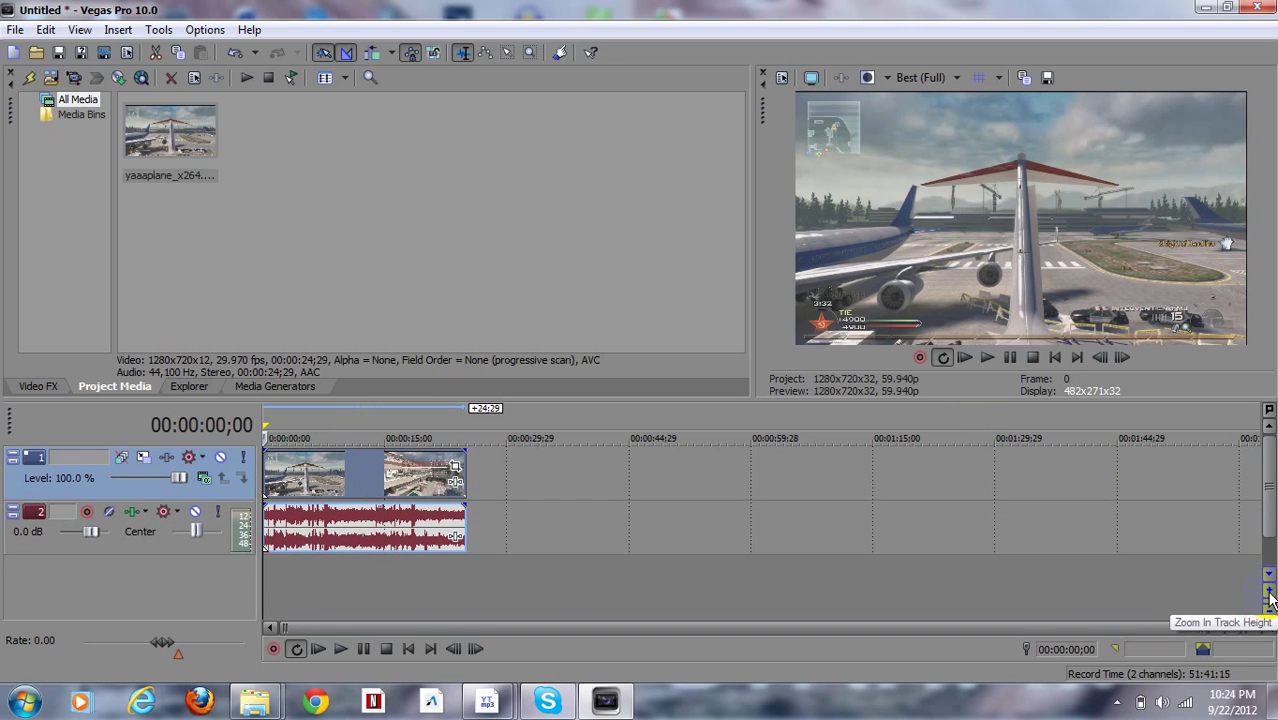
{"action": "left_click", "coordinate": [1270, 595]}
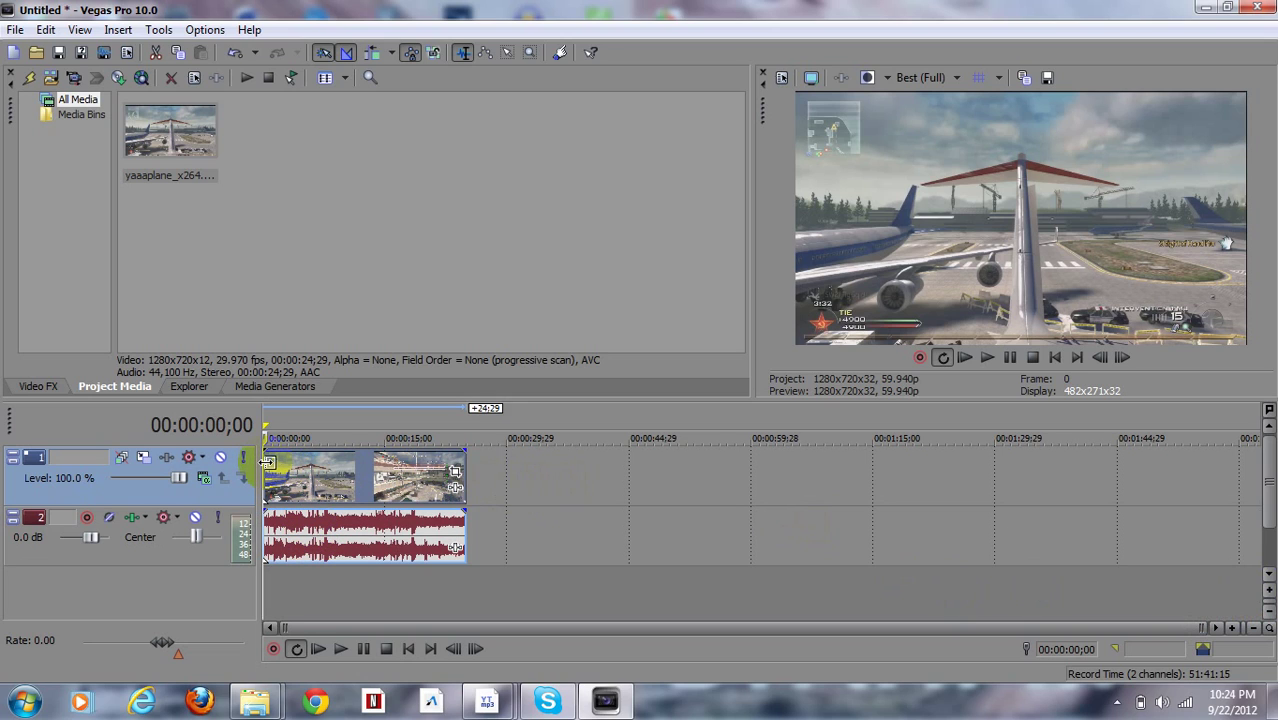
Open Event Pan/Crop for the yaaaplane_x264 video event and shrink the crop frame slightly around its centre
{"action": "left_click", "coordinate": [454, 474]}
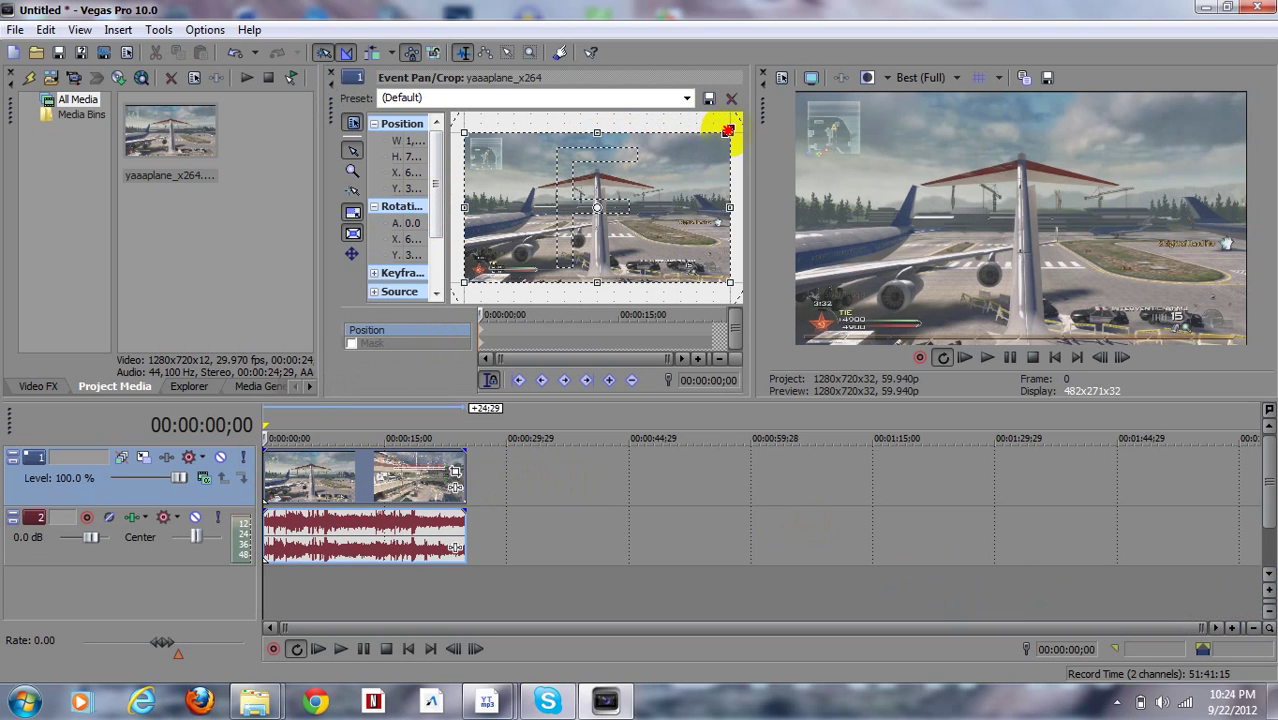
{"action": "left_click_drag", "start_coordinate": [727, 131], "coordinate": [731, 130]}
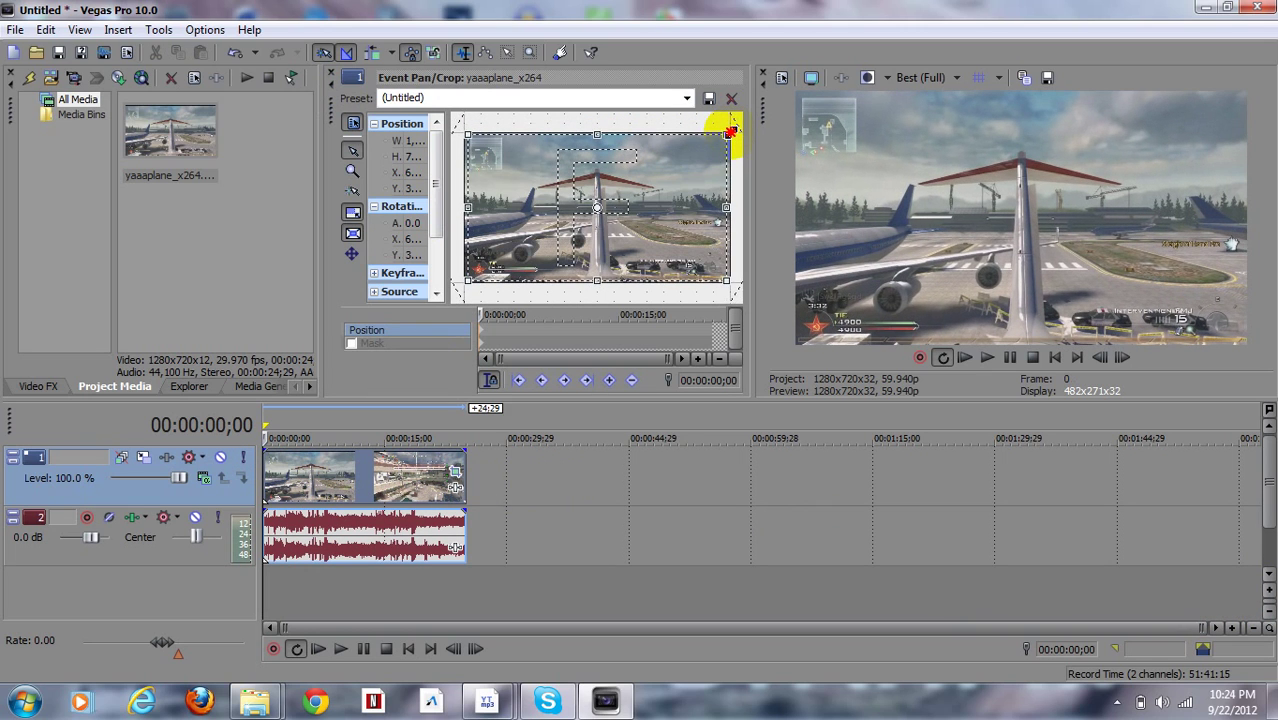
{"action": "left_click_drag", "start_coordinate": [729, 131], "coordinate": [730, 132]}
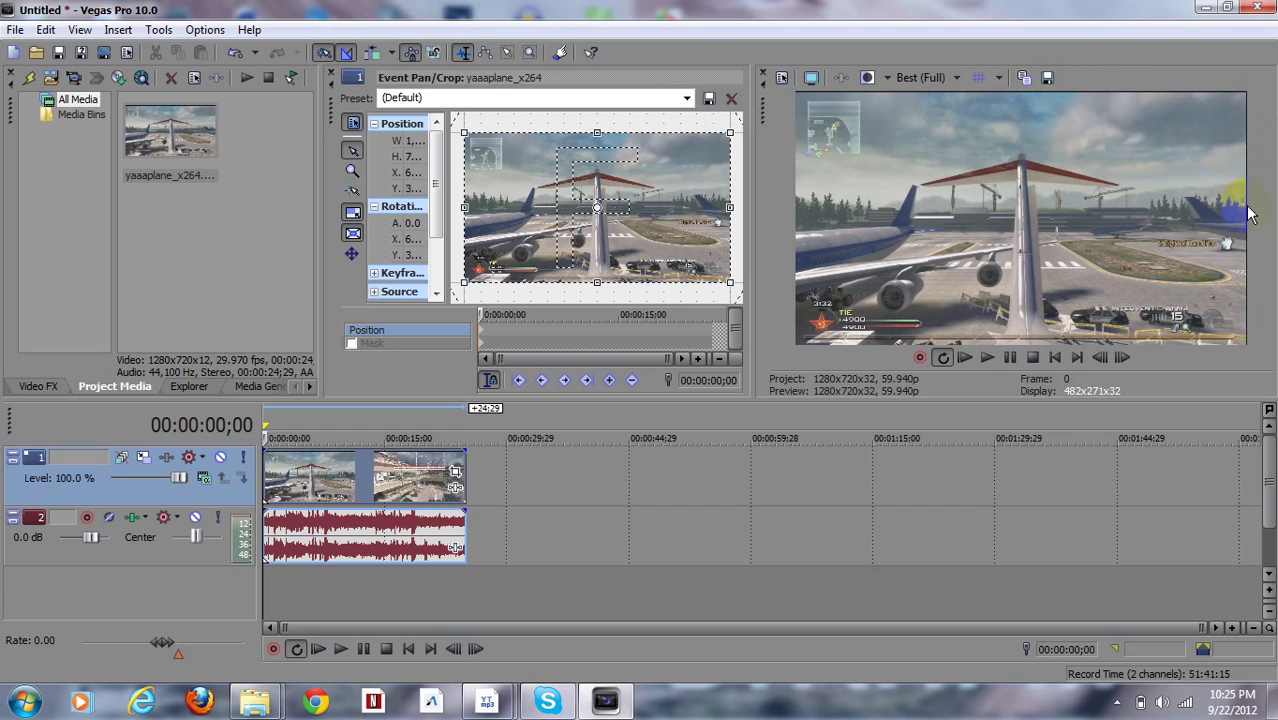
{"action": "left_click", "coordinate": [938, 265]}
{"action": "left_click", "coordinate": [731, 132]}
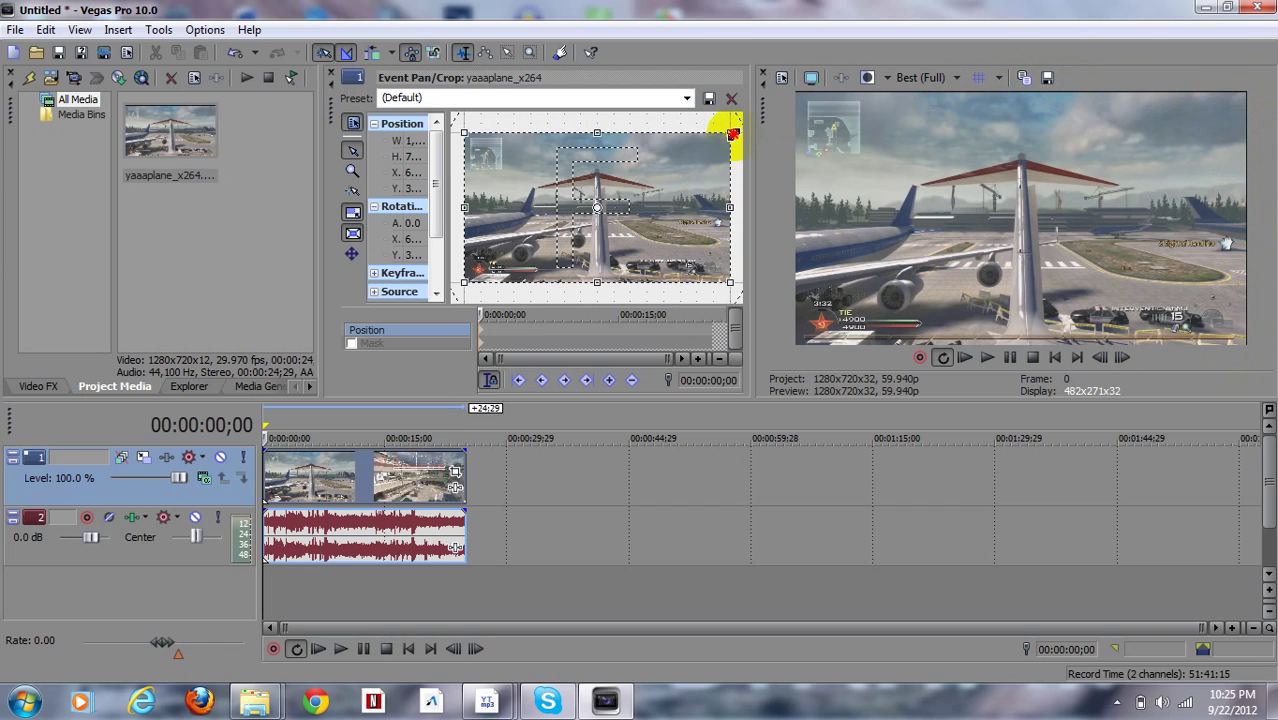
{"action": "left_click_drag", "start_coordinate": [731, 132], "coordinate": [728, 133]}
{"action": "left_click", "coordinate": [693, 177]}
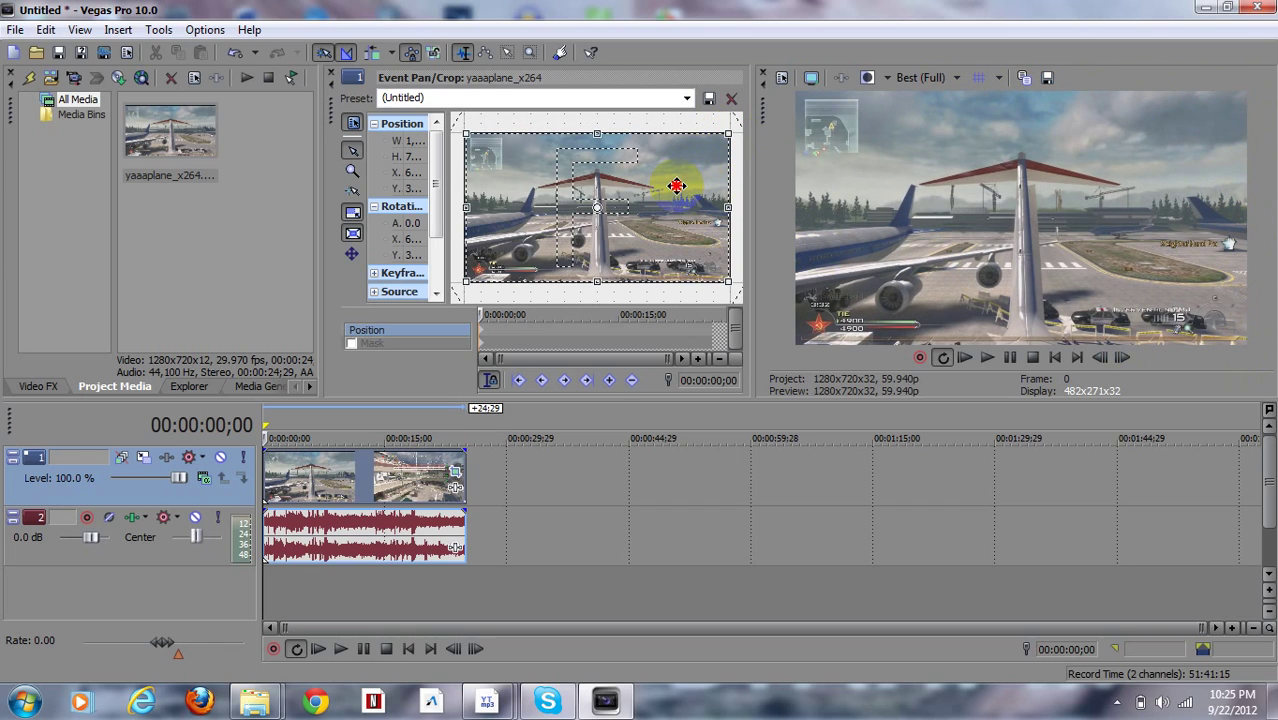
Enter fafaf as the preset name for the current crop settings in Event Pan/Crop
{"action": "left_click_drag", "start_coordinate": [677, 186], "coordinate": [676, 186]}
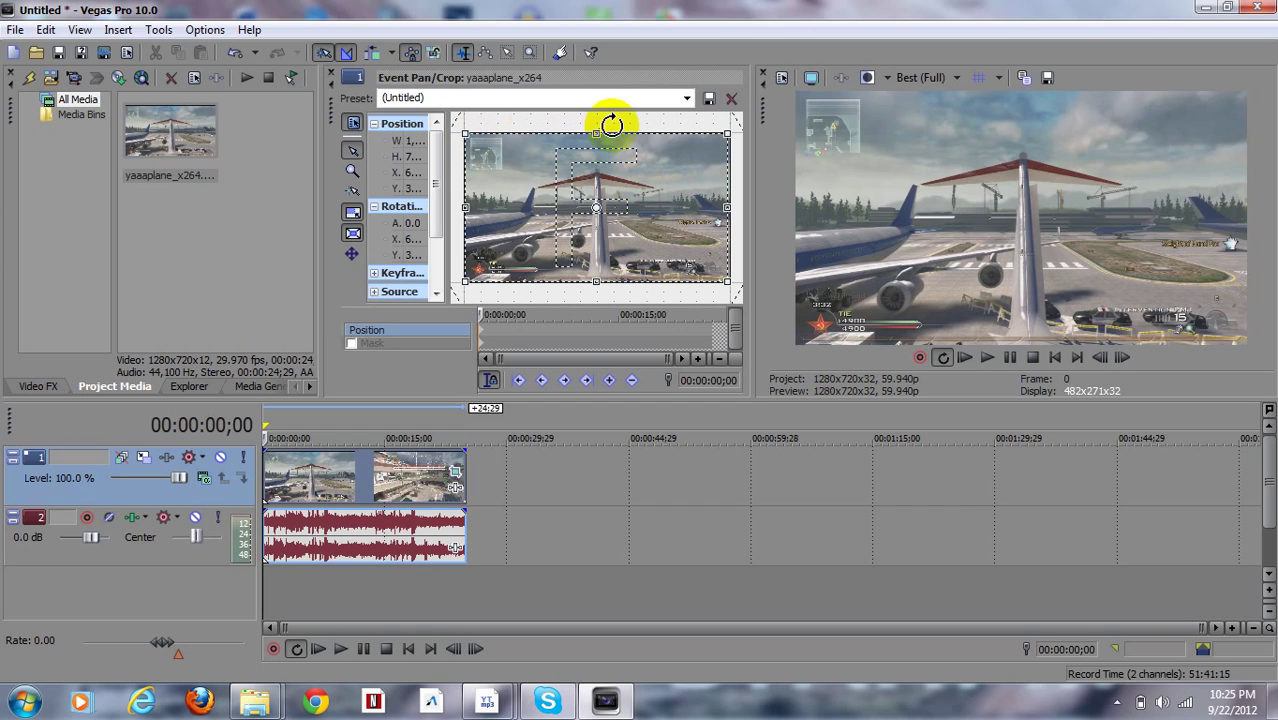
{"action": "left_click", "coordinate": [687, 98]}
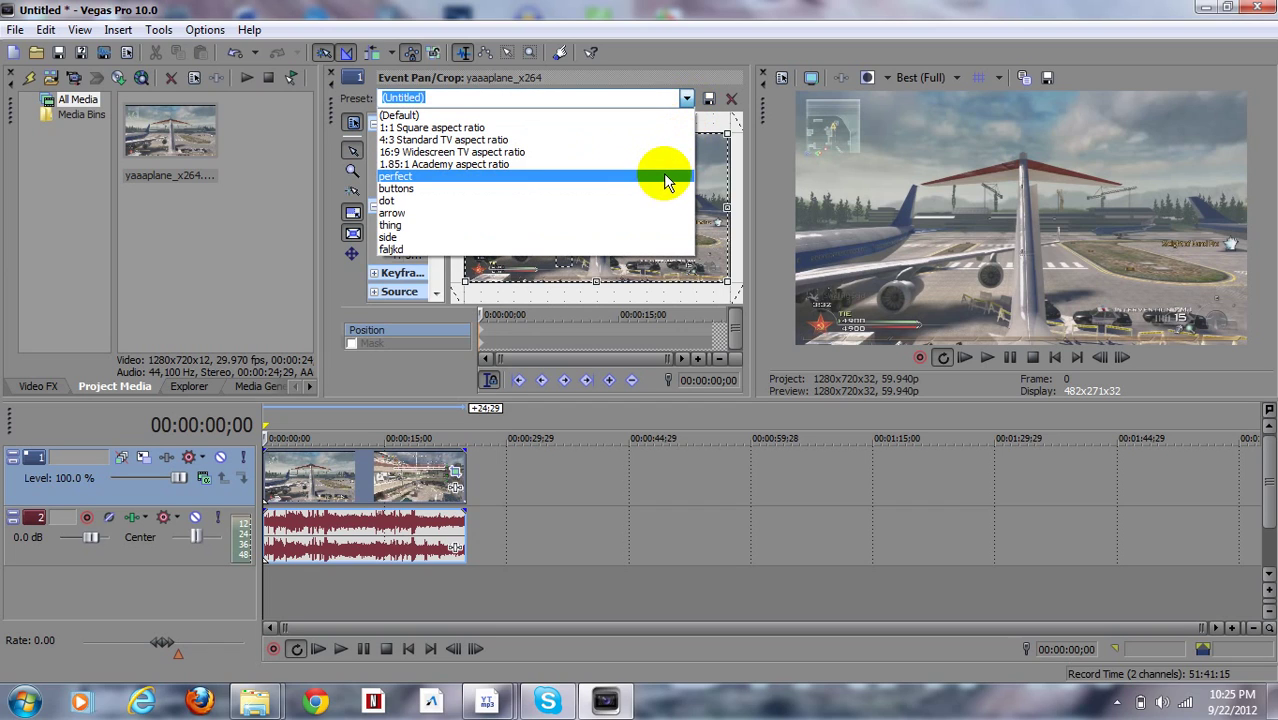
{"action": "left_click", "coordinate": [657, 100]}
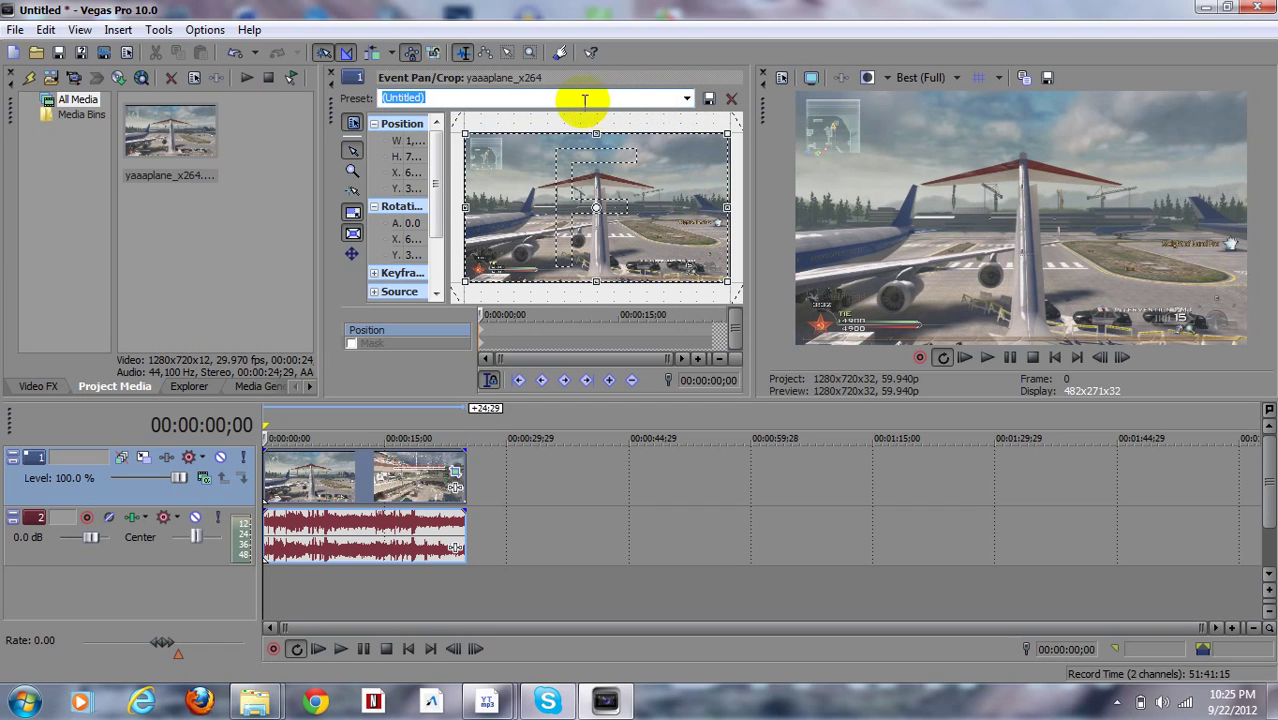
{"action": "type", "text": "fafaf"}
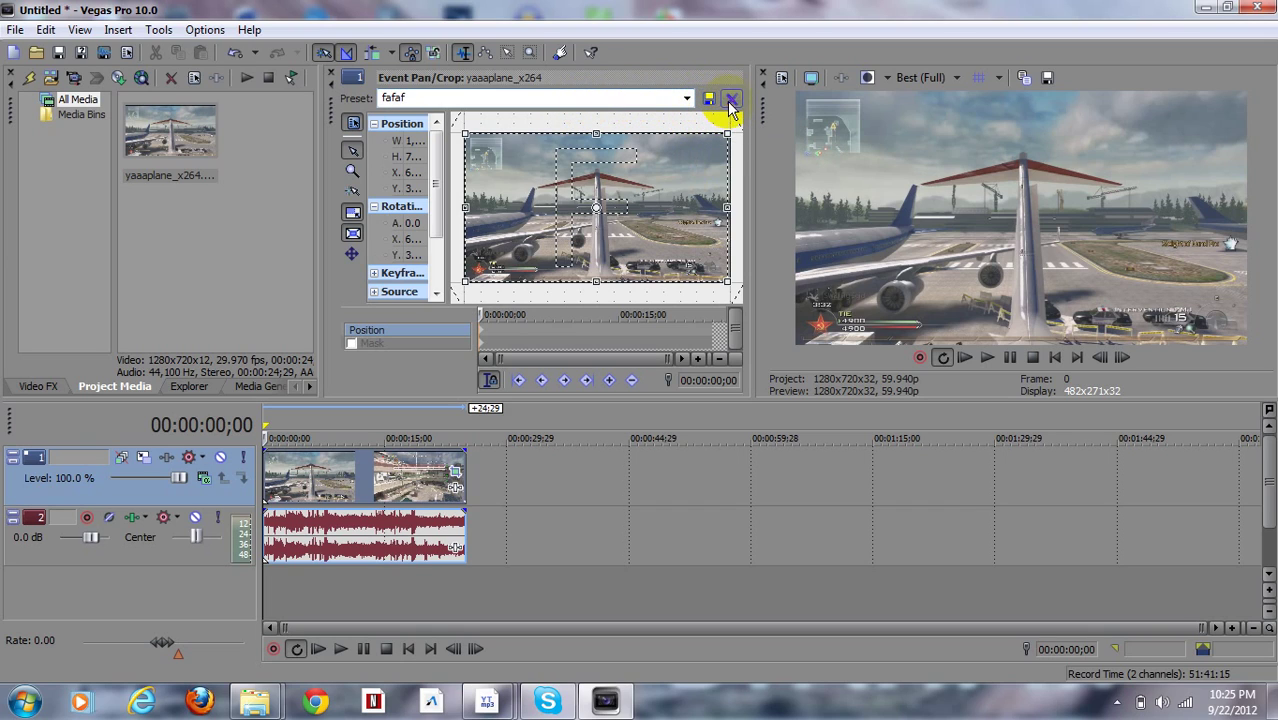
Apply the saved preset named perfect to the video event and close Event Pan/Crop
{"action": "left_click", "coordinate": [686, 99]}
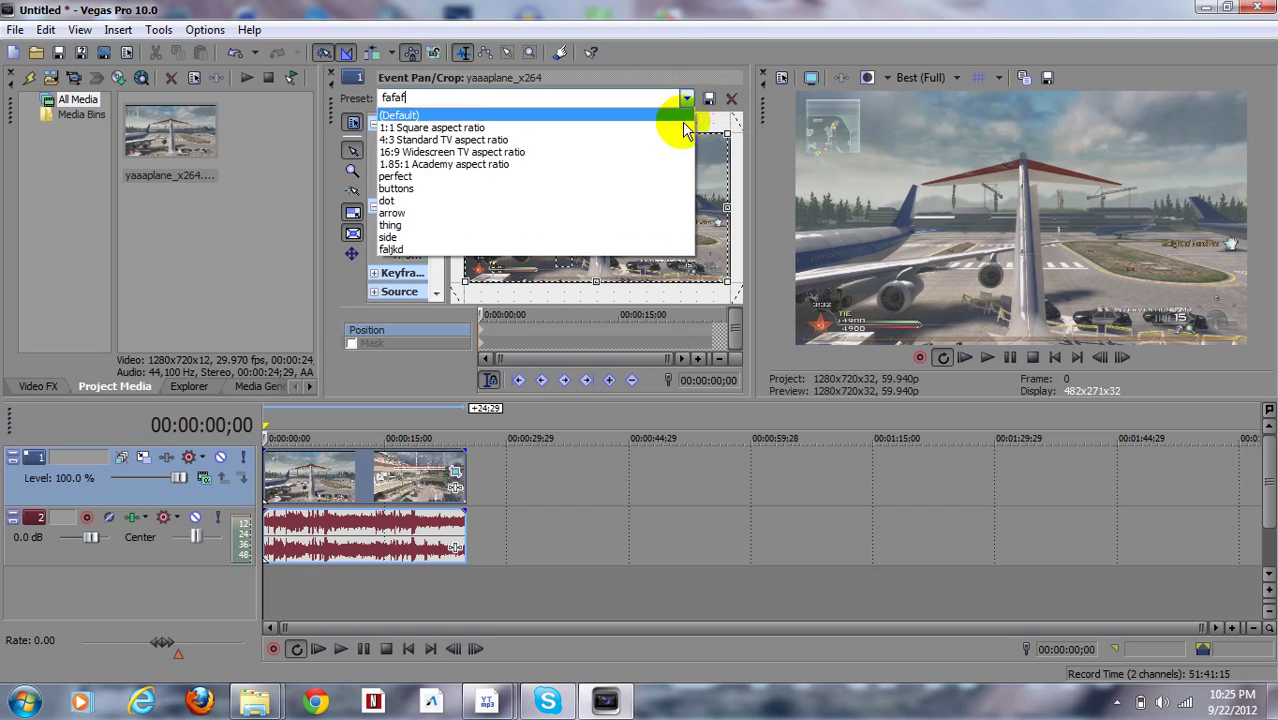
{"action": "left_click", "coordinate": [633, 176]}
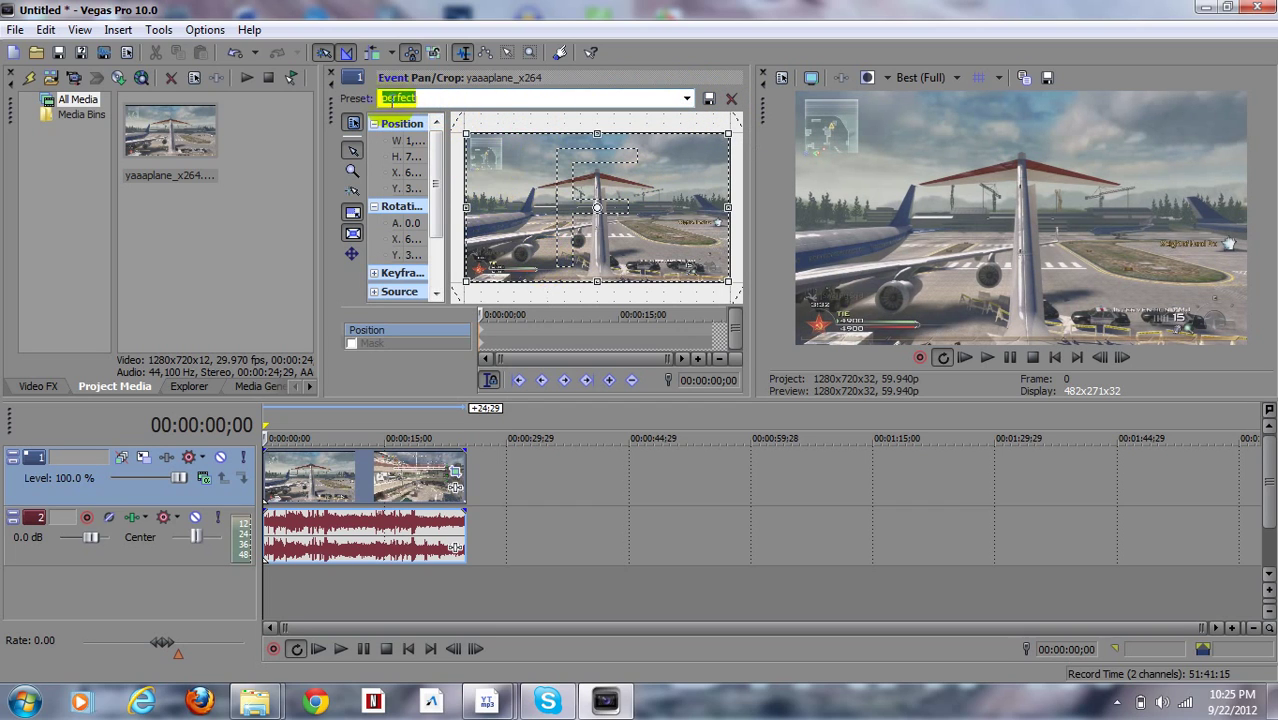
{"action": "left_click", "coordinate": [324, 72]}
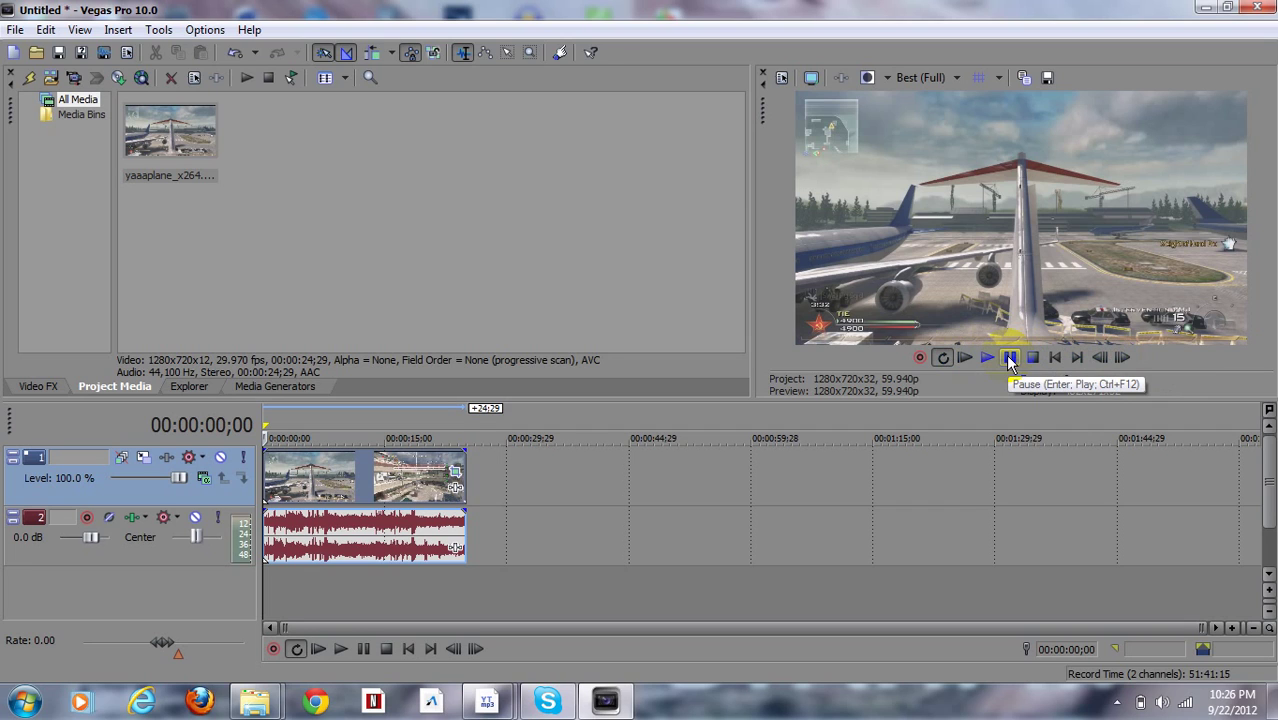
Play the opening second of the clip and lower the system speaker volume
{"action": "left_click", "coordinate": [1008, 358]}
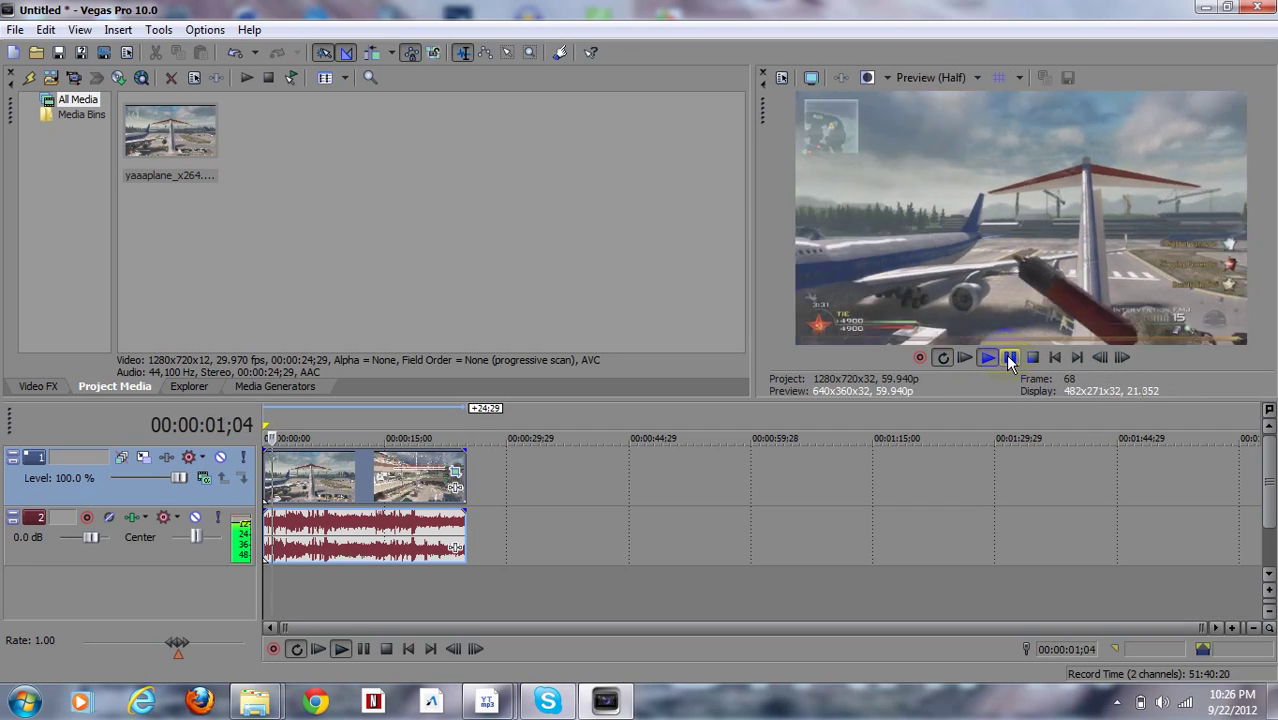
{"action": "left_click", "coordinate": [1159, 705]}
{"action": "key", "text": "Down"}
{"action": "key", "text": "Down"}
{"action": "key", "text": "Down"}
{"action": "key", "text": "Down"}
{"action": "key", "text": "Down"}
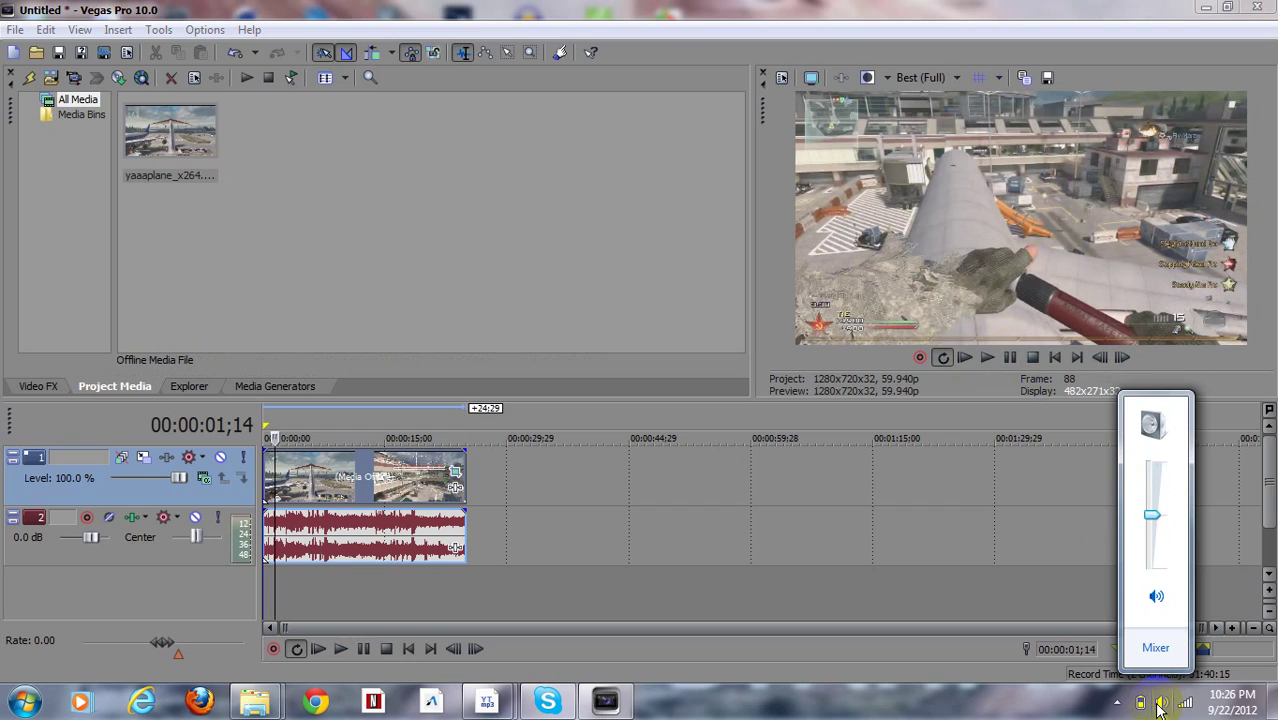
Play the clip on to about 00:00:05;23, pause, and set the audio track's volume to -11.4 dB
{"action": "left_click", "coordinate": [1006, 364]}
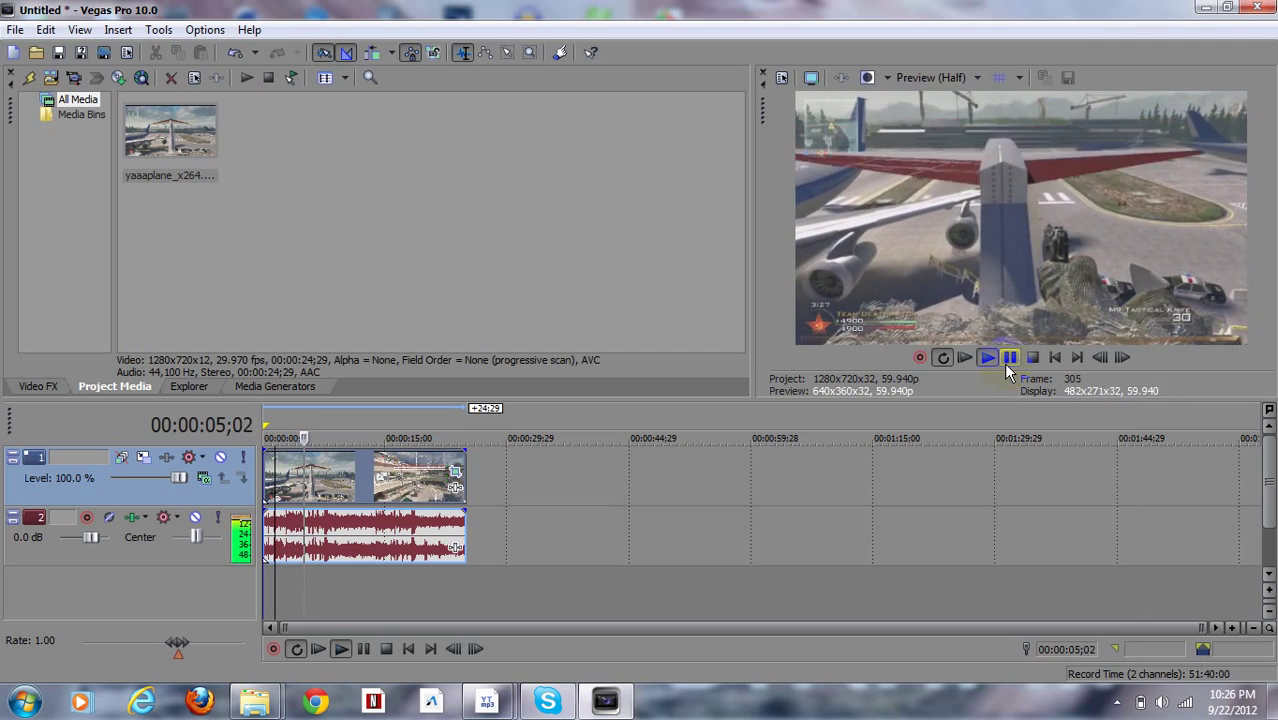
{"action": "left_click", "coordinate": [1005, 360]}
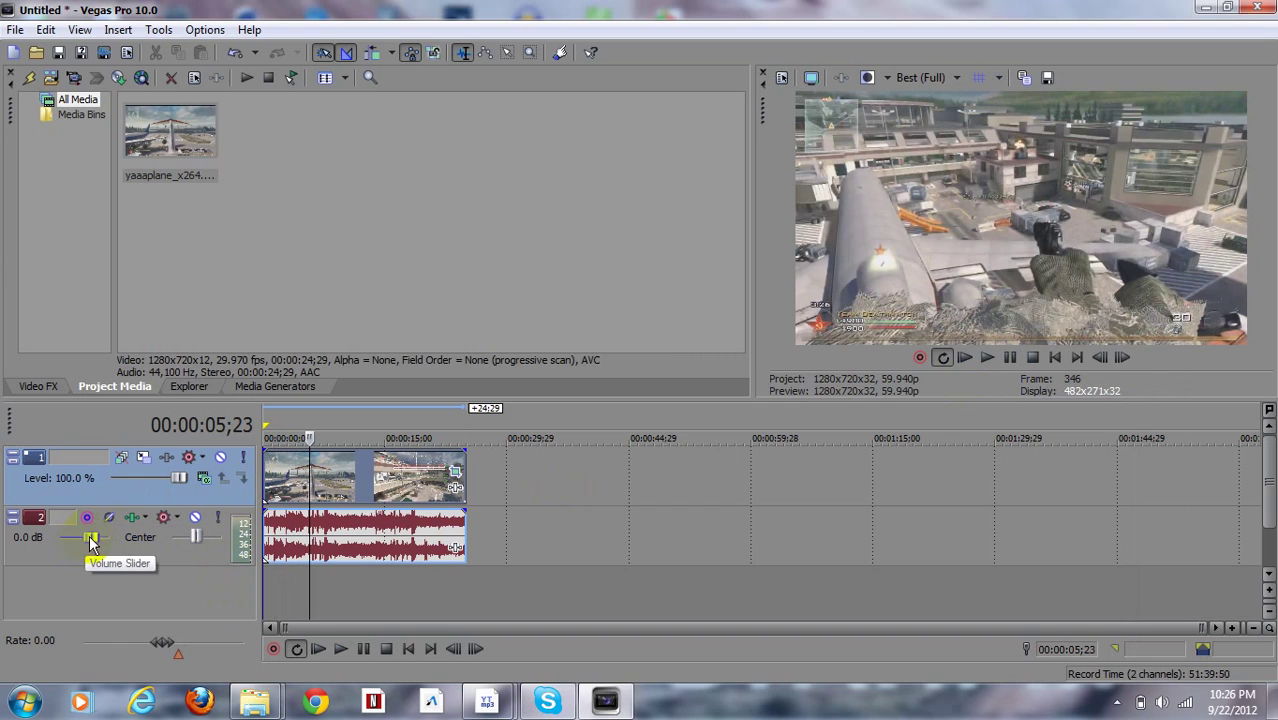
{"action": "left_click_drag", "start_coordinate": [90, 540], "coordinate": [75, 545]}
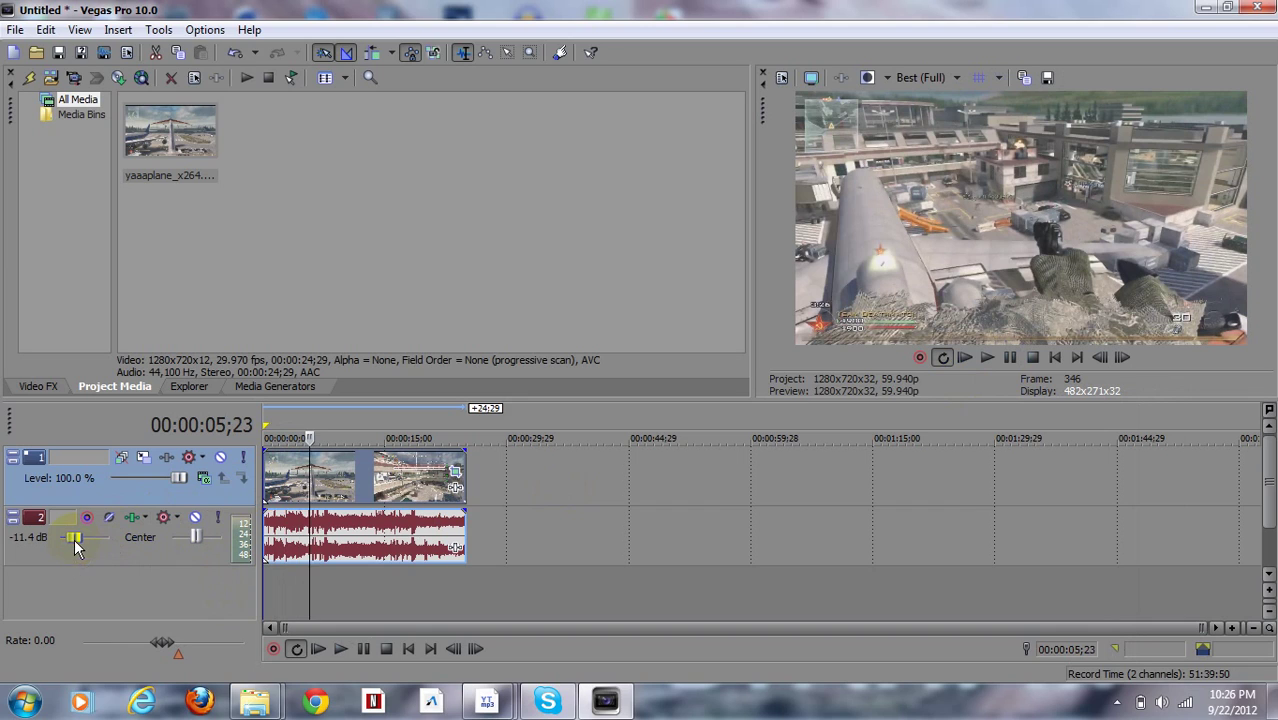
Play the clip on to the game winning kill and pause at 00:00:21;20
{"action": "left_click", "coordinate": [1004, 368]}
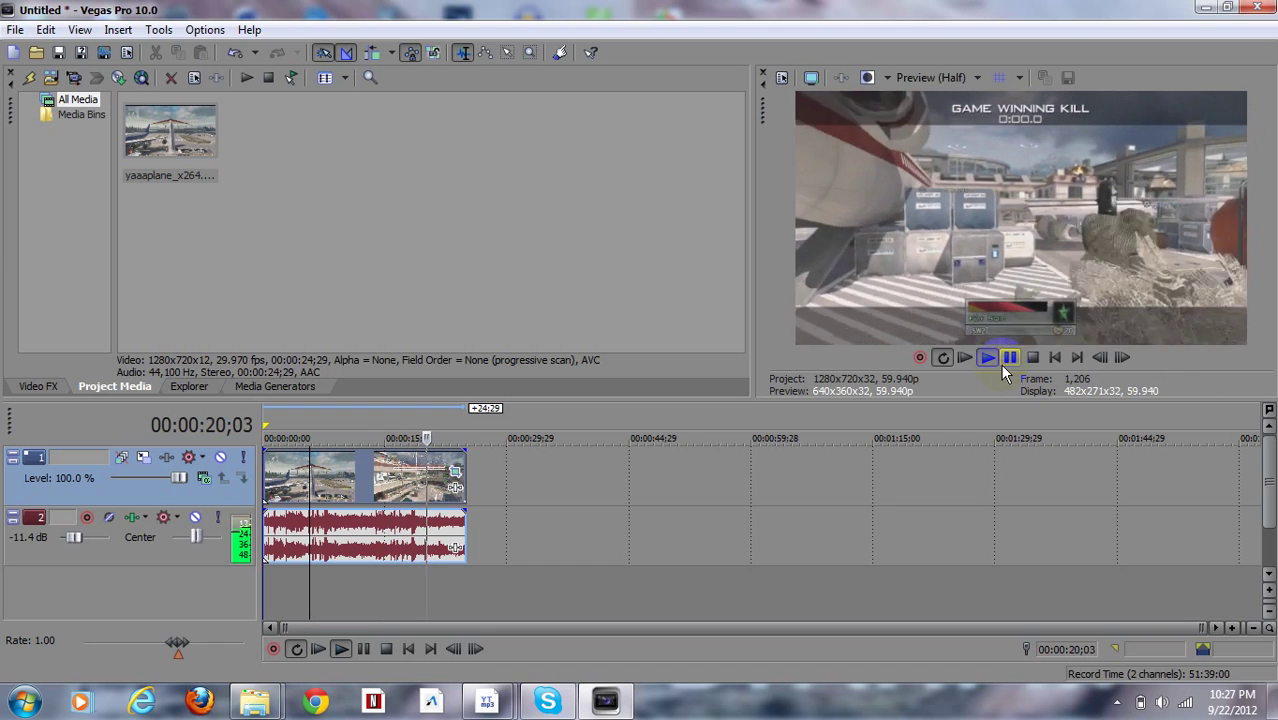
{"action": "left_click", "coordinate": [1003, 363]}
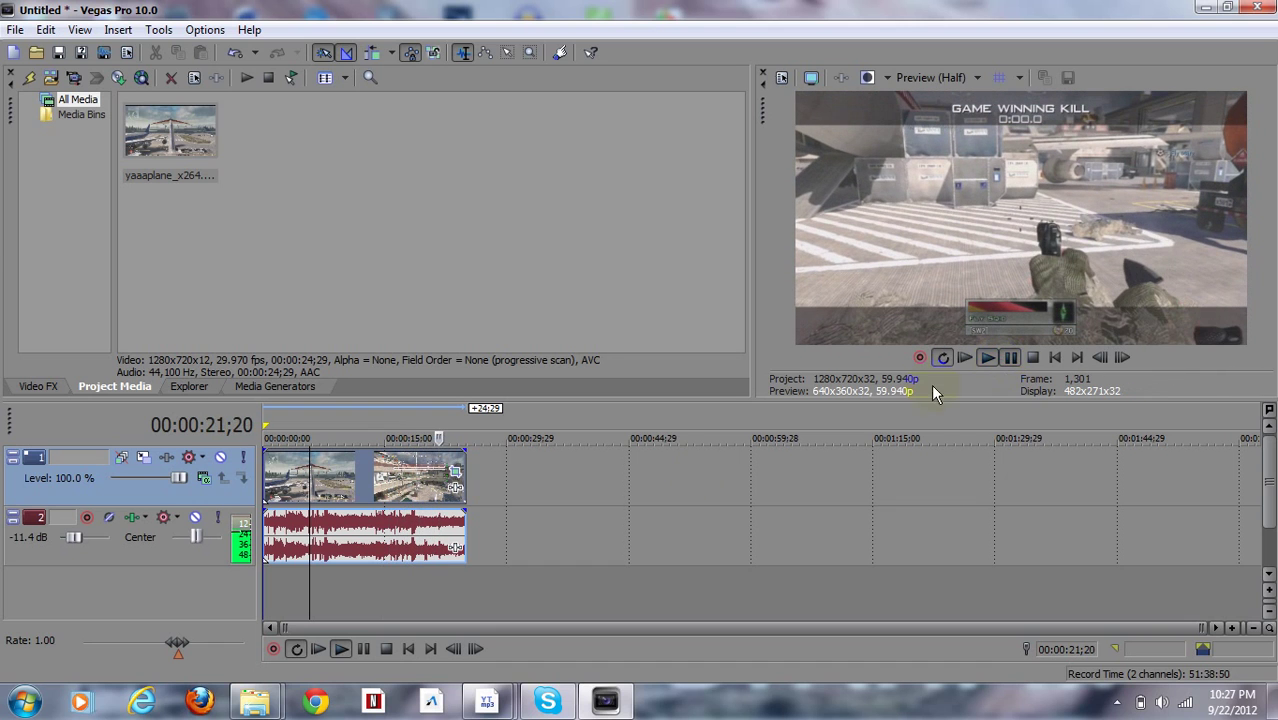
{"action": "key", "text": "space"}
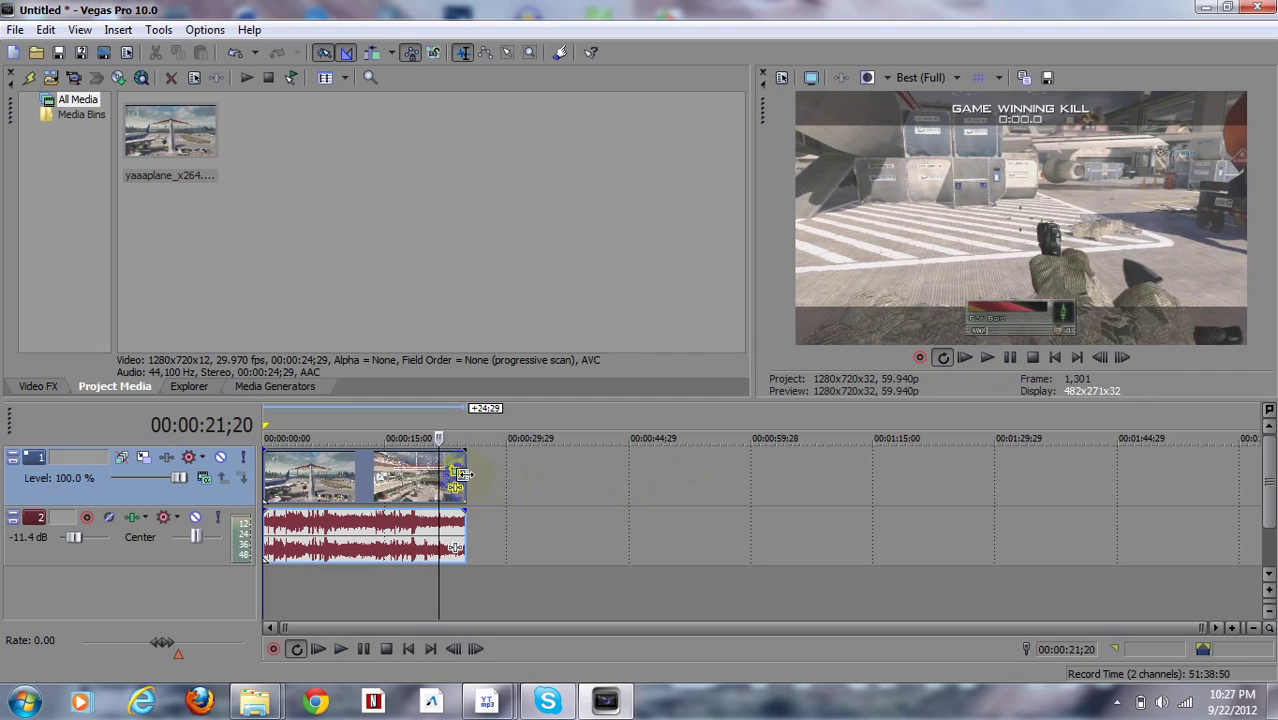
Try trimming the clip's end back to the playhead at 00:00:21;20 and undo the trim
{"action": "left_click_drag", "start_coordinate": [463, 474], "coordinate": [443, 480]}
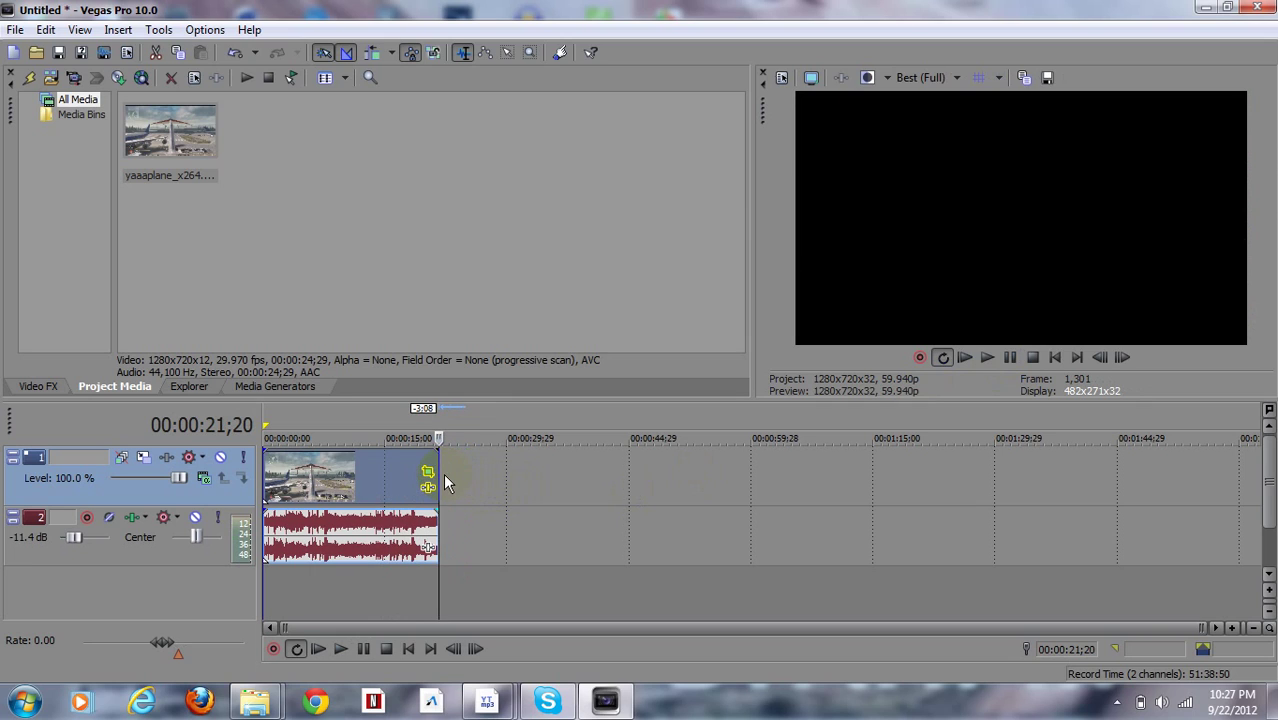
{"action": "key", "text": "ctrl+z"}
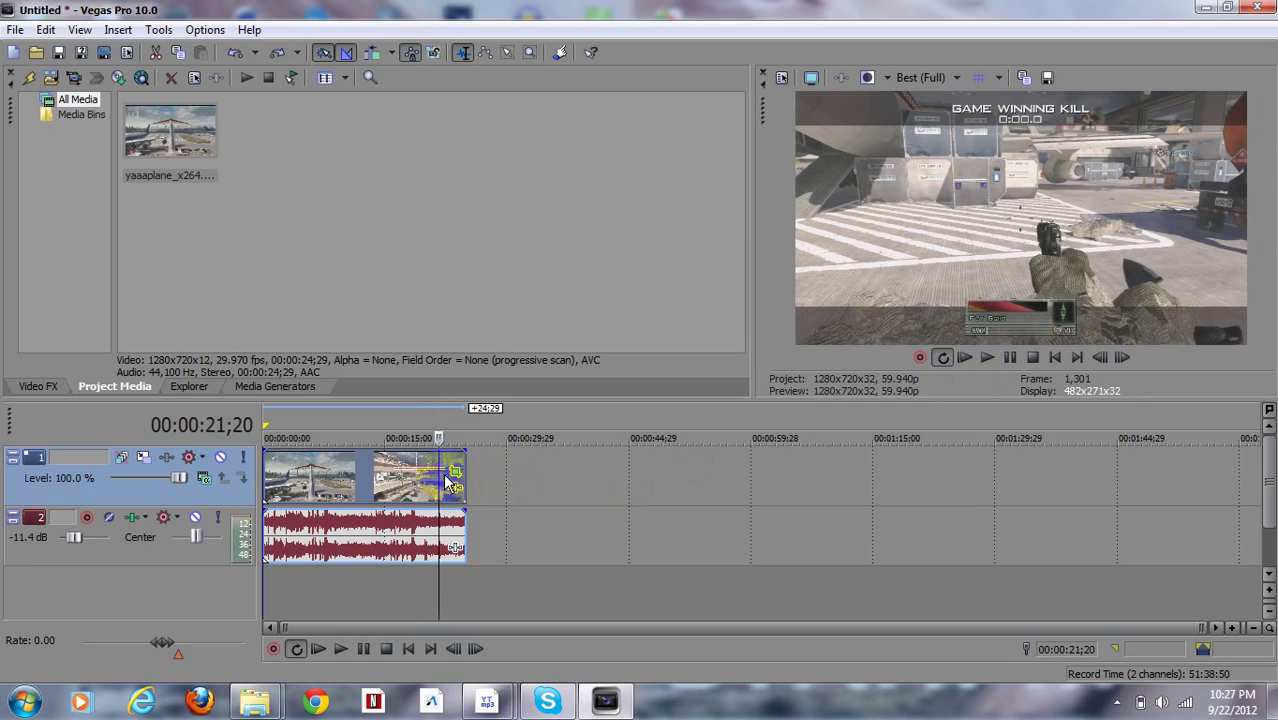
Split the clip at 00:00:21;20 and delete the short piece after the cut
{"action": "key", "text": "s"}
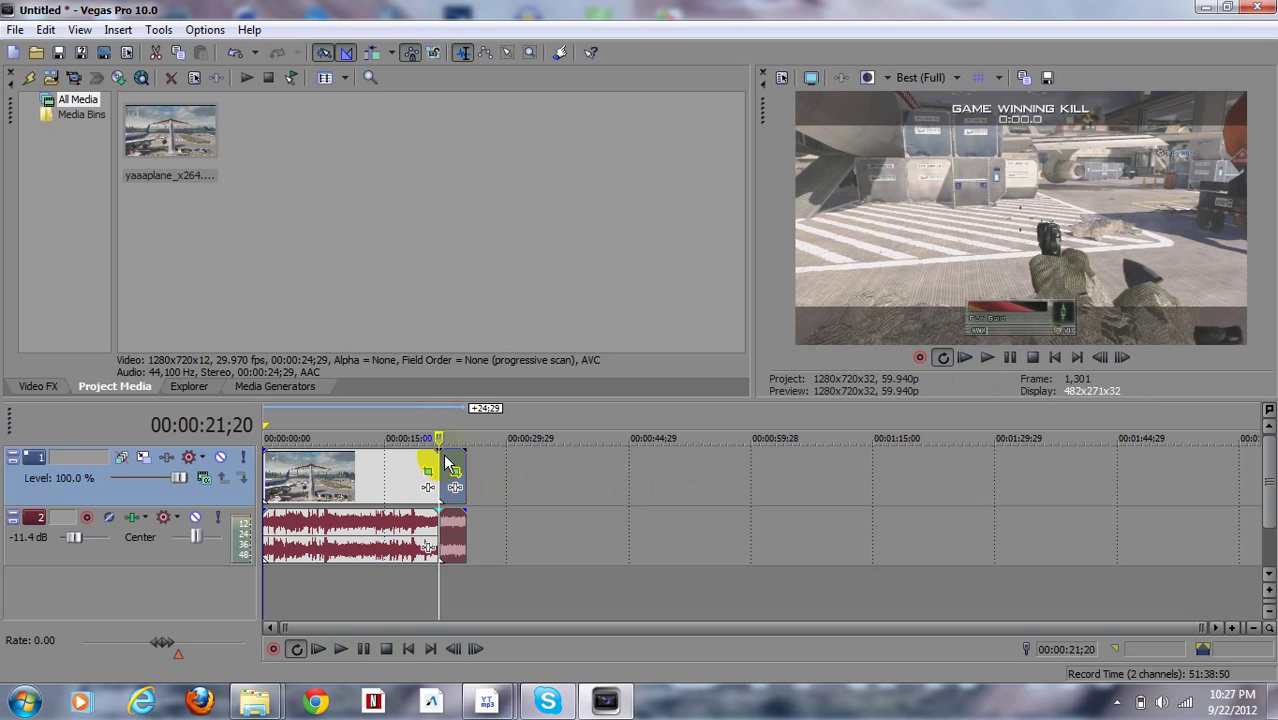
{"action": "left_click", "coordinate": [446, 463]}
{"action": "right_click", "coordinate": [446, 463]}
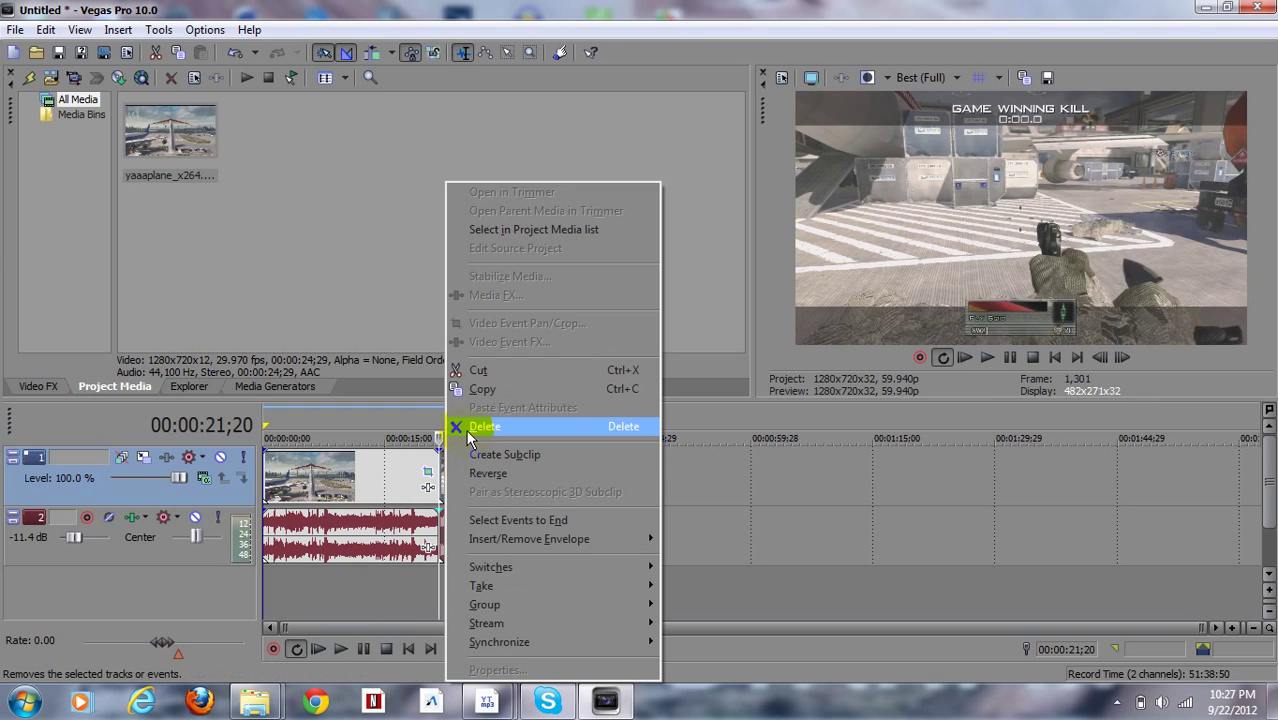
{"action": "left_click", "coordinate": [465, 428]}
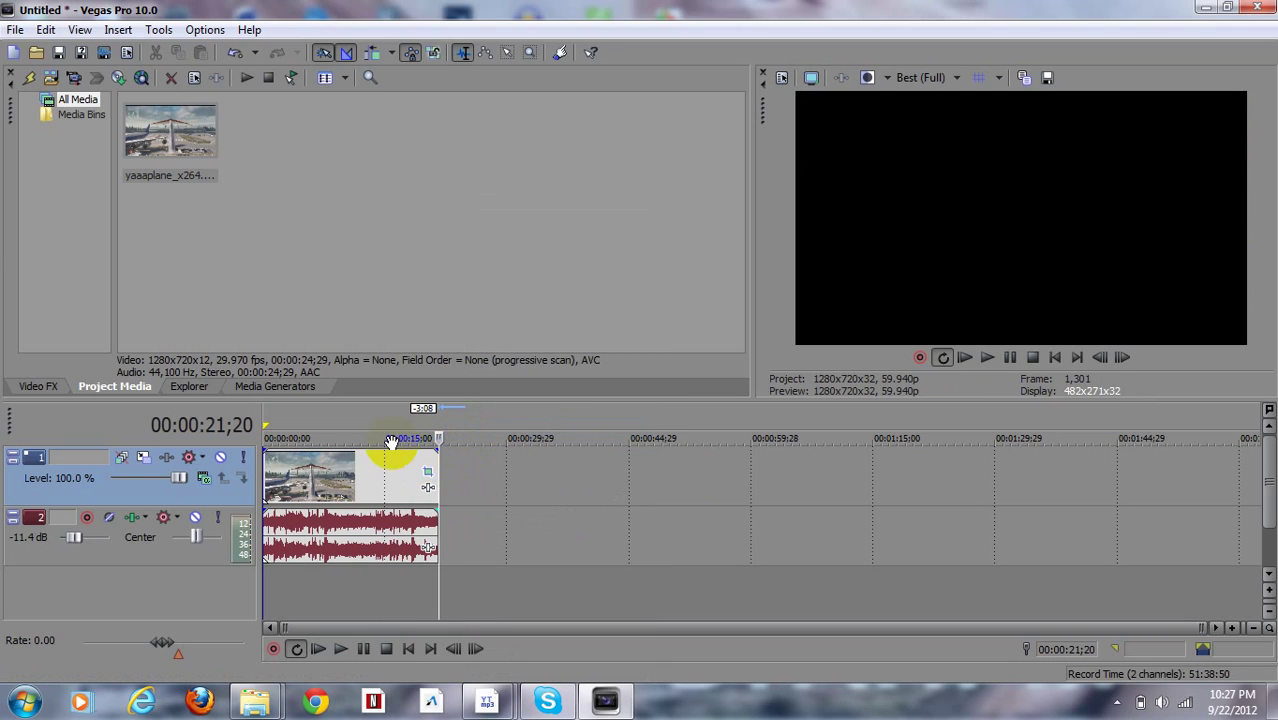
Play the clip from the start of the timeline and pause at 00:00:04;01
{"action": "left_click", "coordinate": [266, 475]}
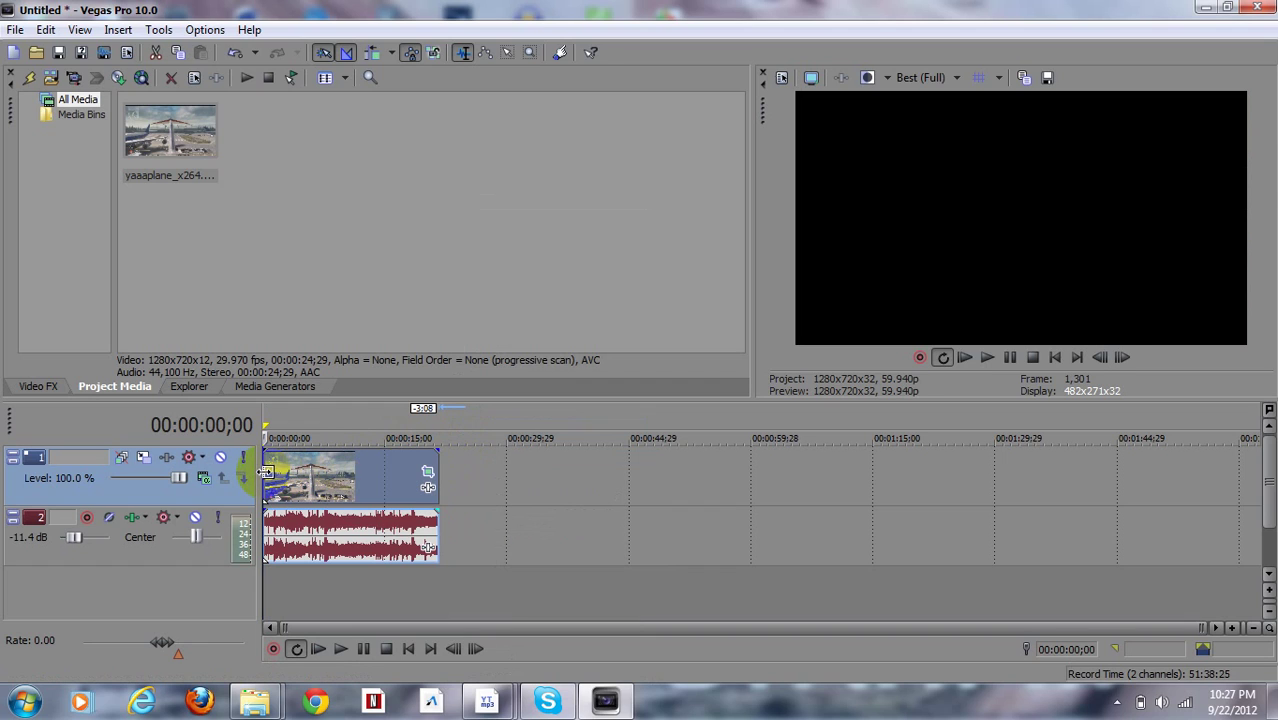
{"action": "left_click", "coordinate": [1008, 359]}
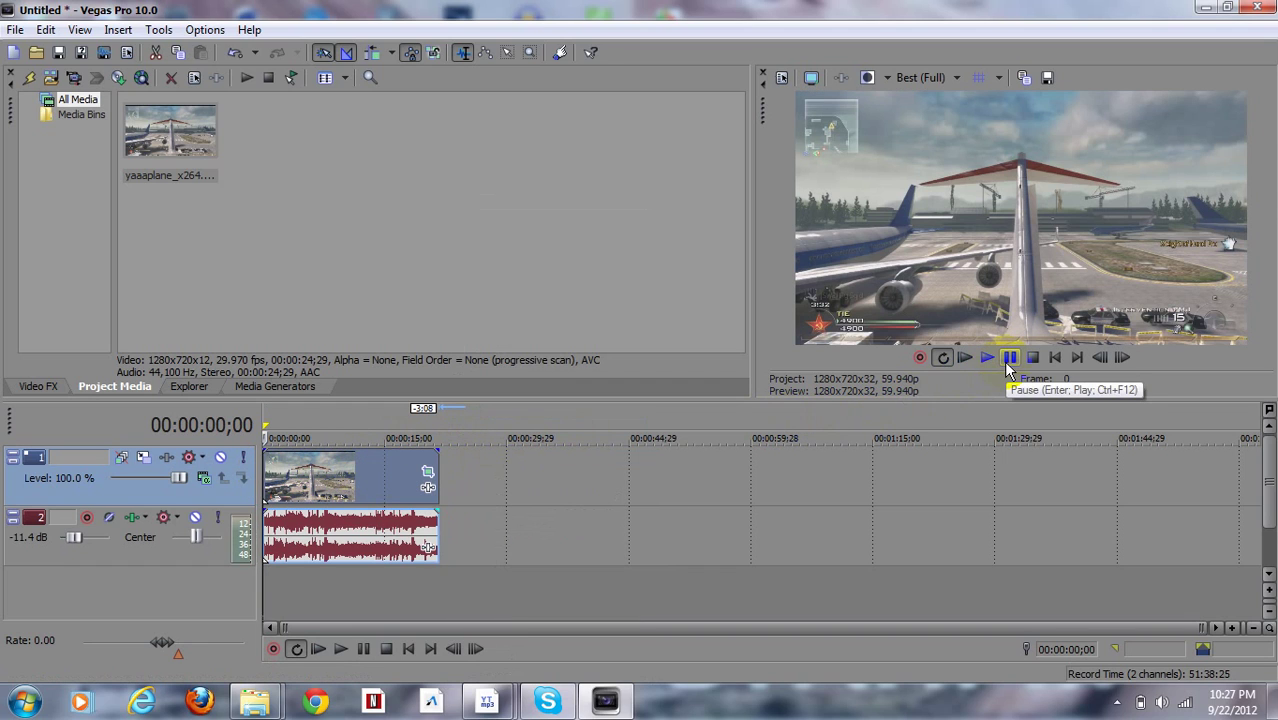
{"action": "left_click", "coordinate": [1007, 366]}
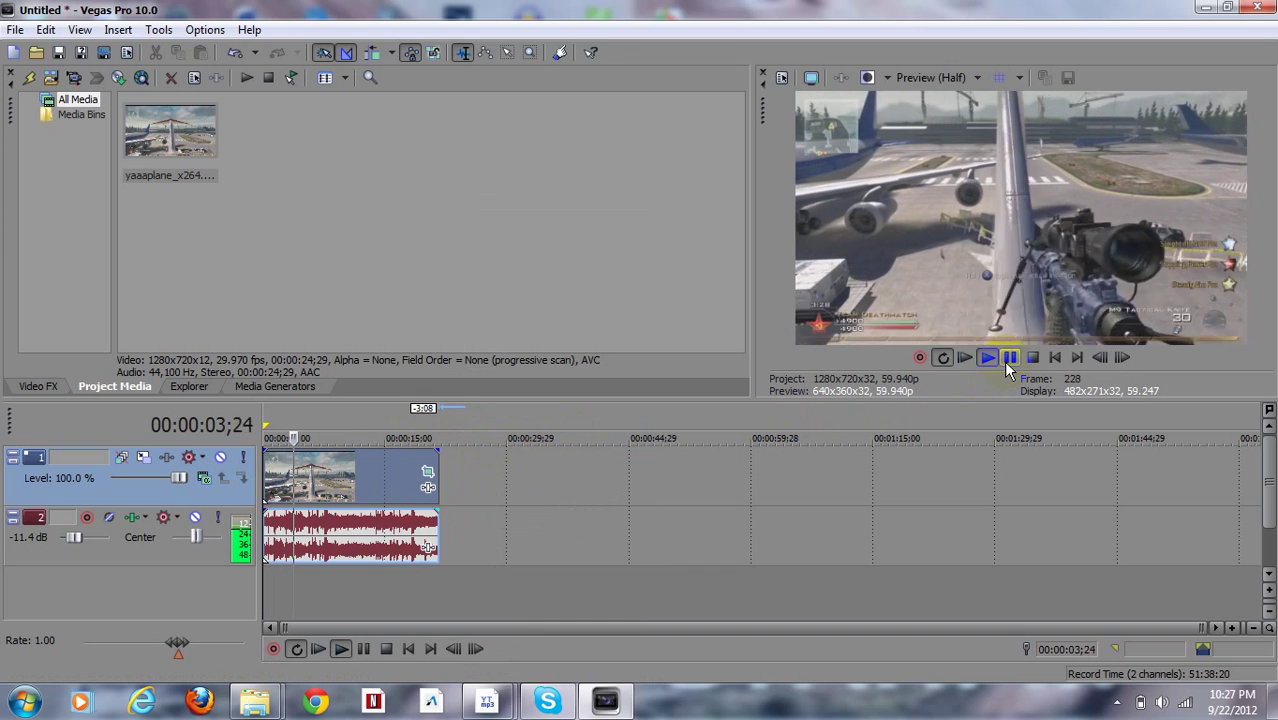
{"action": "left_click", "coordinate": [1005, 363]}
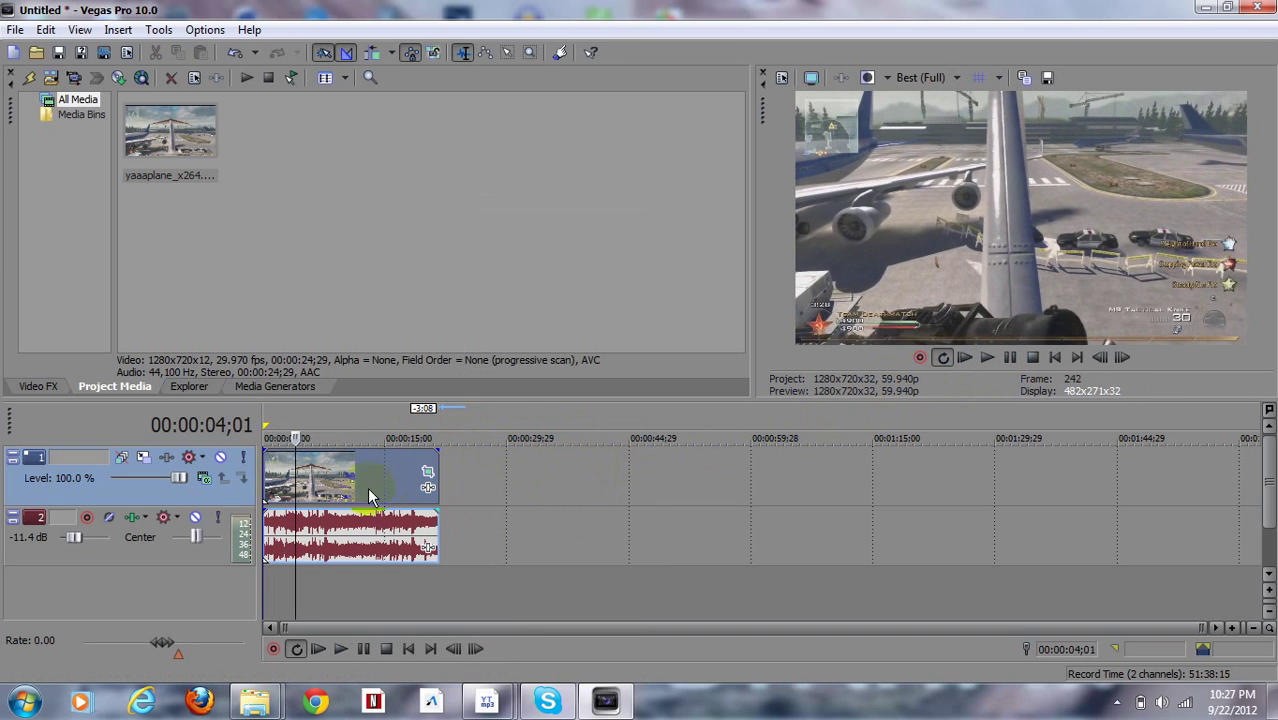
Trim the clip's start to the playhead at 00:00:04;01 and preview a fade-in on its video event
{"action": "left_click_drag", "start_coordinate": [267, 477], "coordinate": [330, 457]}
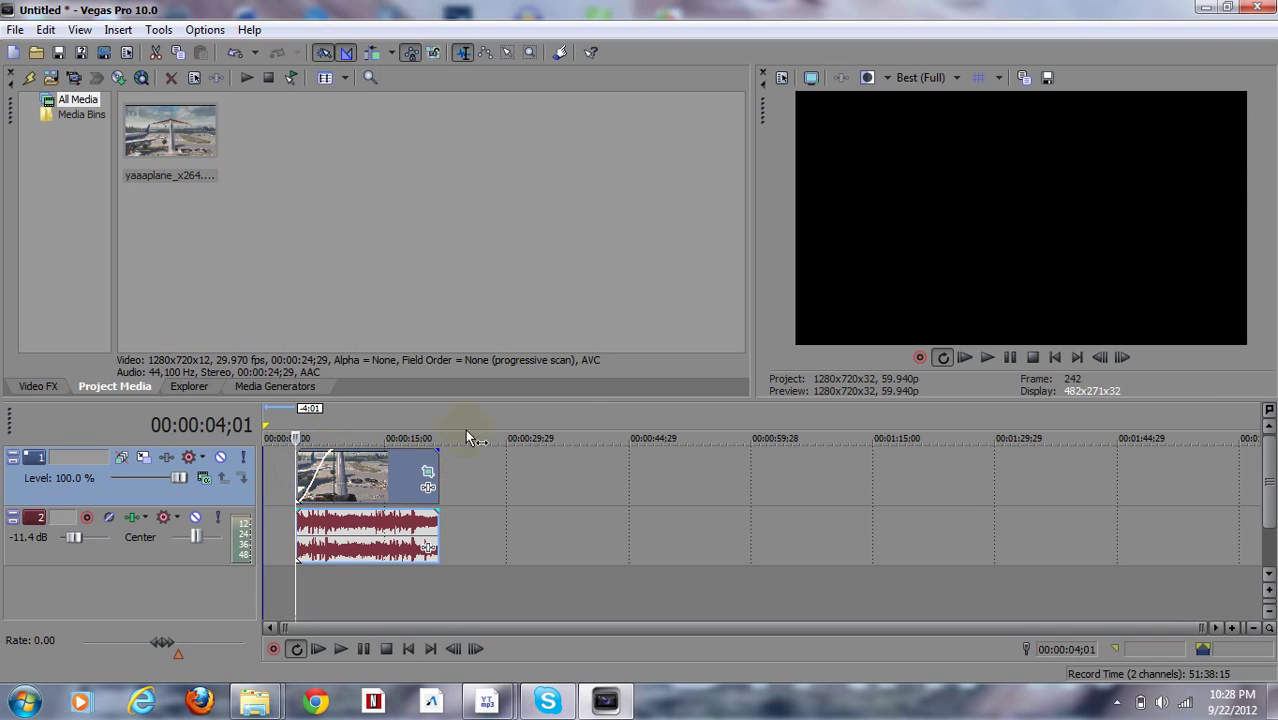
{"action": "left_click", "coordinate": [1013, 357]}
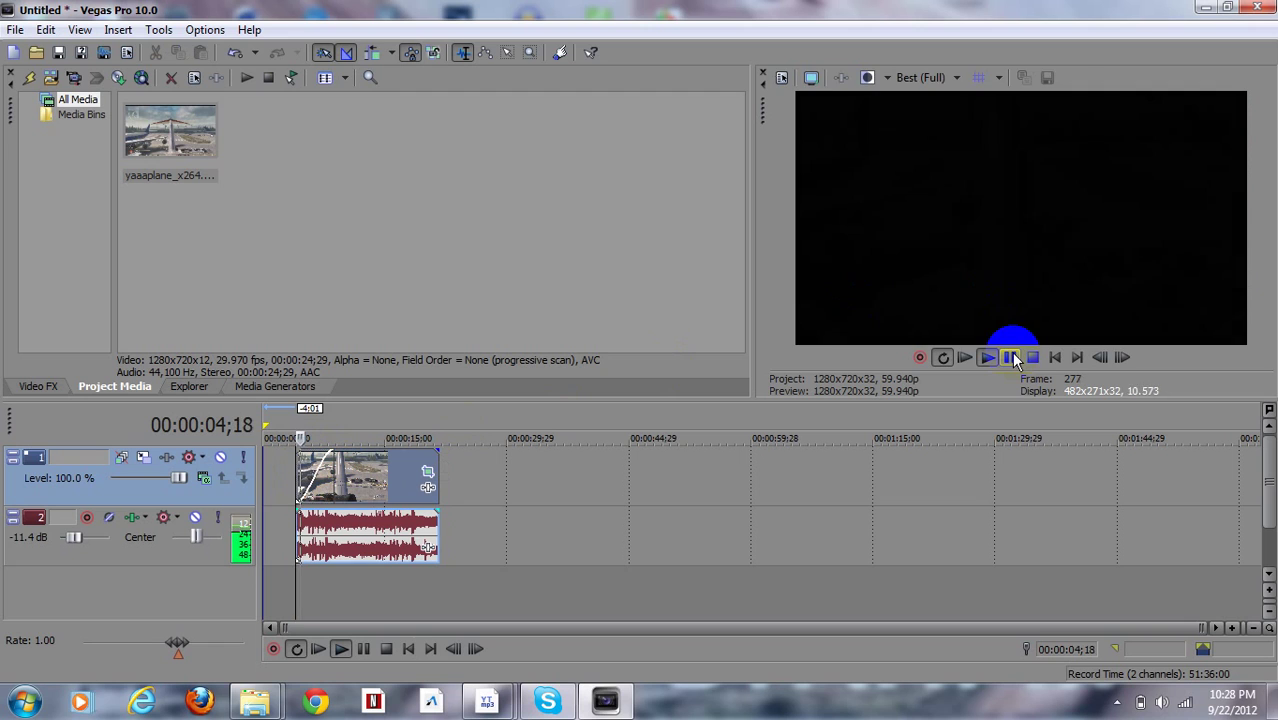
{"action": "left_click", "coordinate": [1010, 357]}
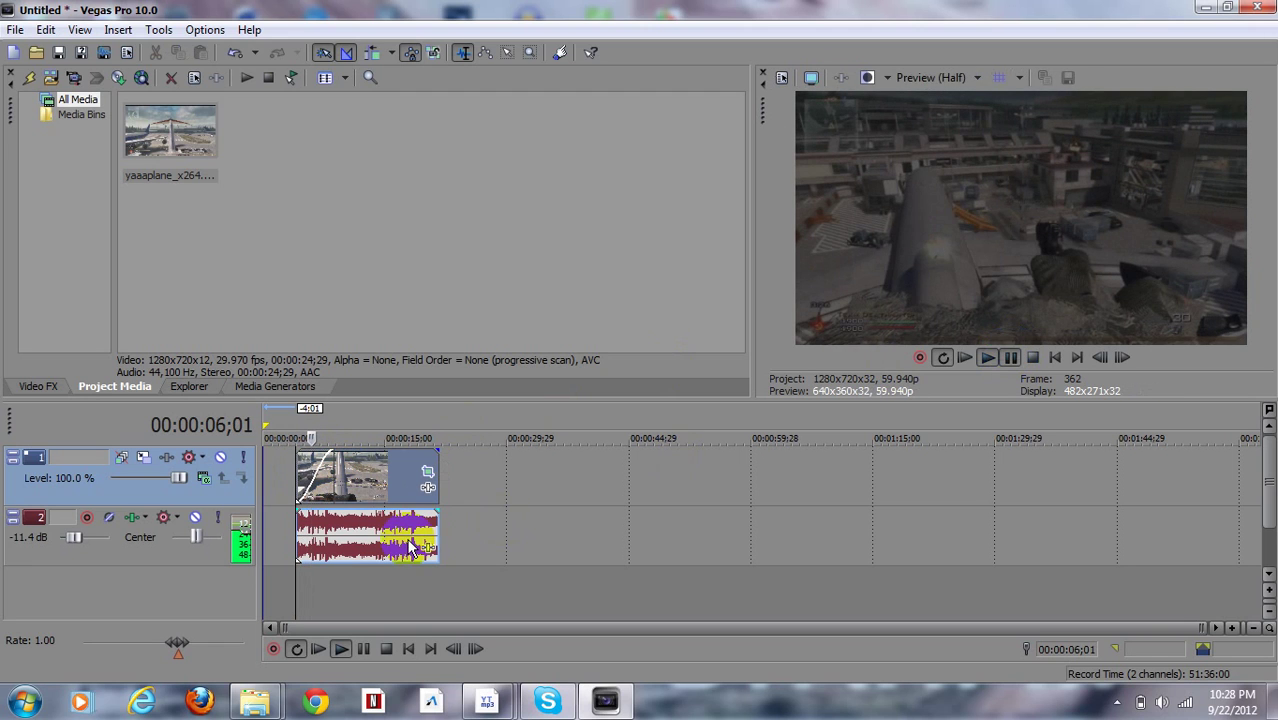
Remove the video fade-in and move the trimmed clip to the start of the timeline
{"action": "left_click_drag", "start_coordinate": [326, 470], "coordinate": [296, 478]}
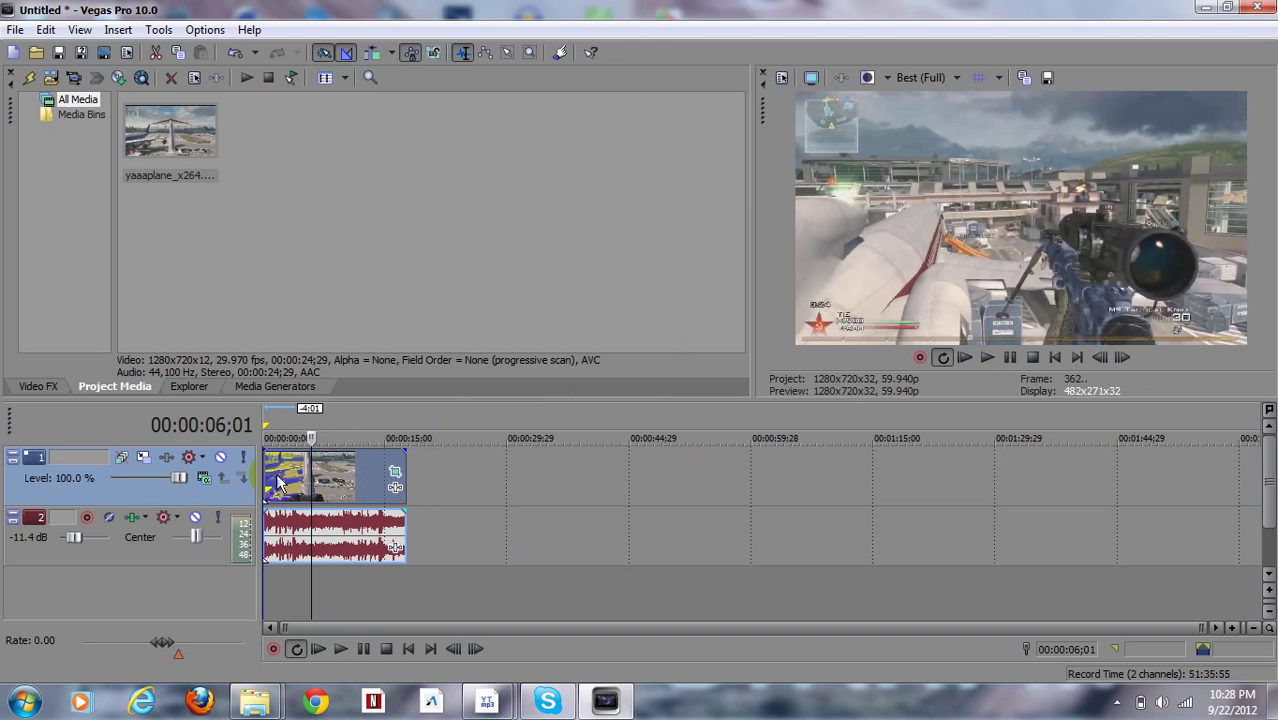
{"action": "left_click", "coordinate": [268, 478]}
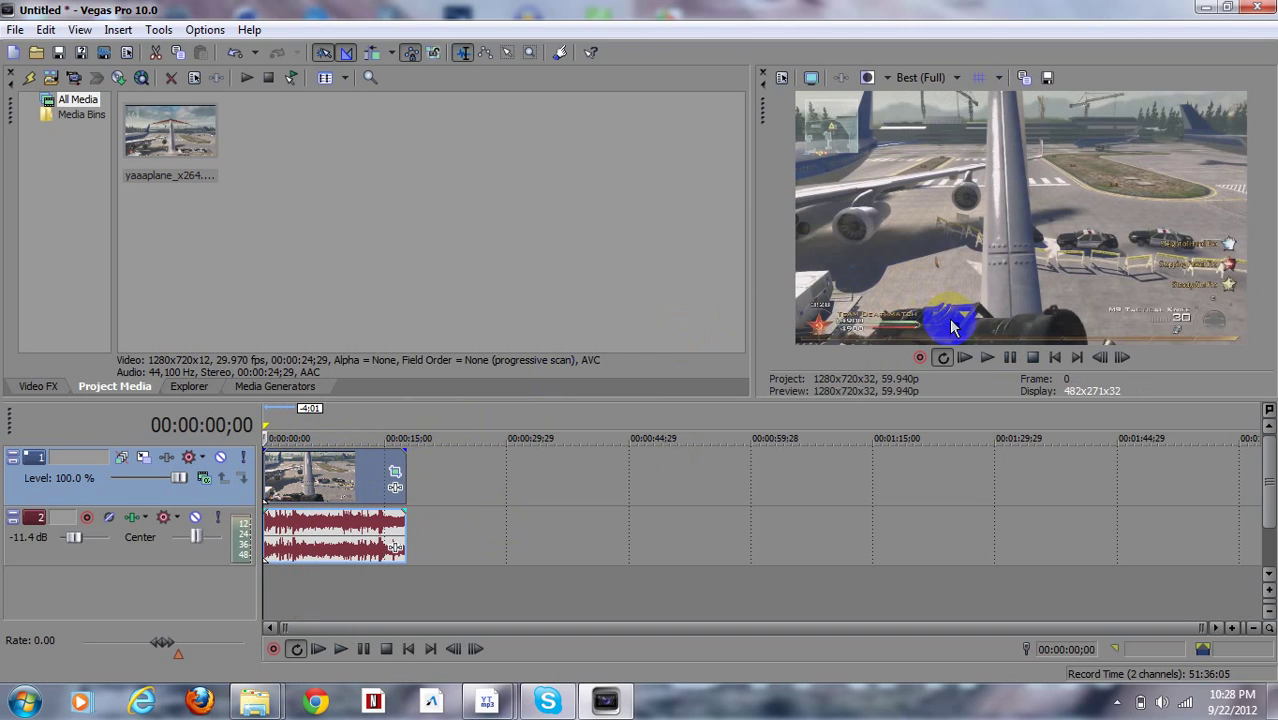
Play the opening seconds of the trimmed clip twice from the start of the timeline to check the cut
{"action": "left_click", "coordinate": [1009, 358]}
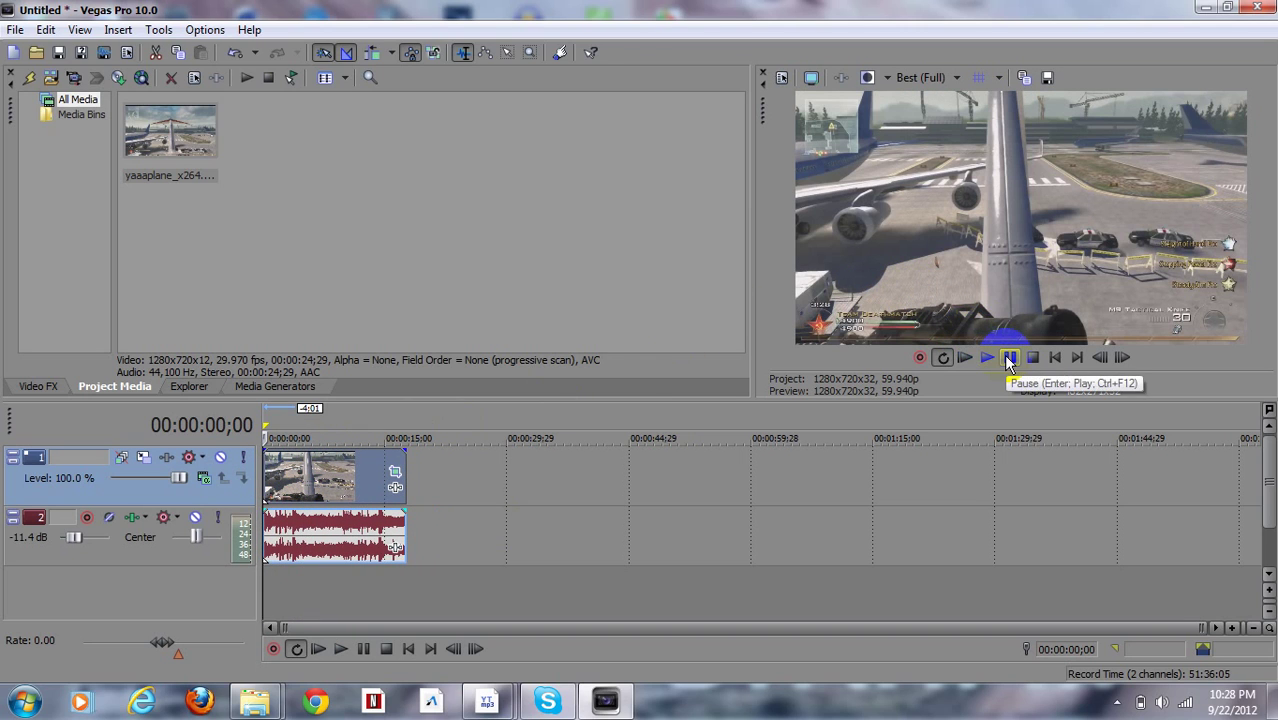
{"action": "left_click", "coordinate": [1010, 358]}
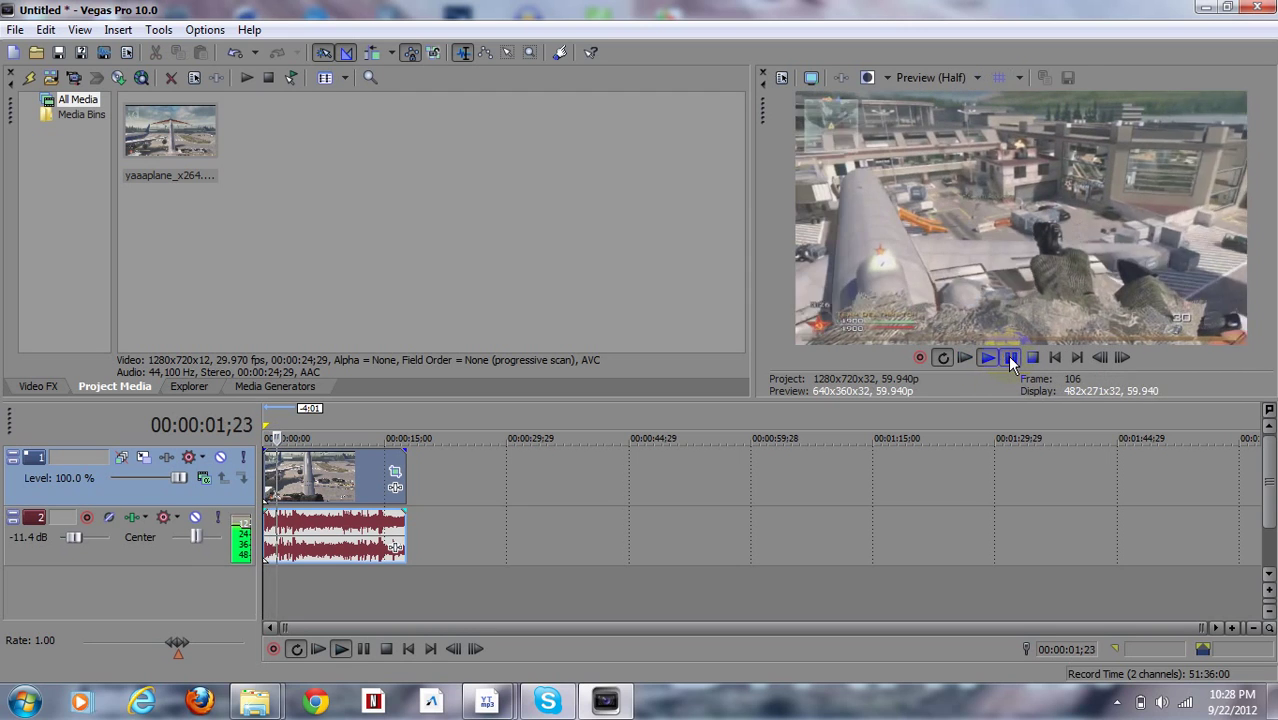
{"action": "left_click", "coordinate": [1009, 358]}
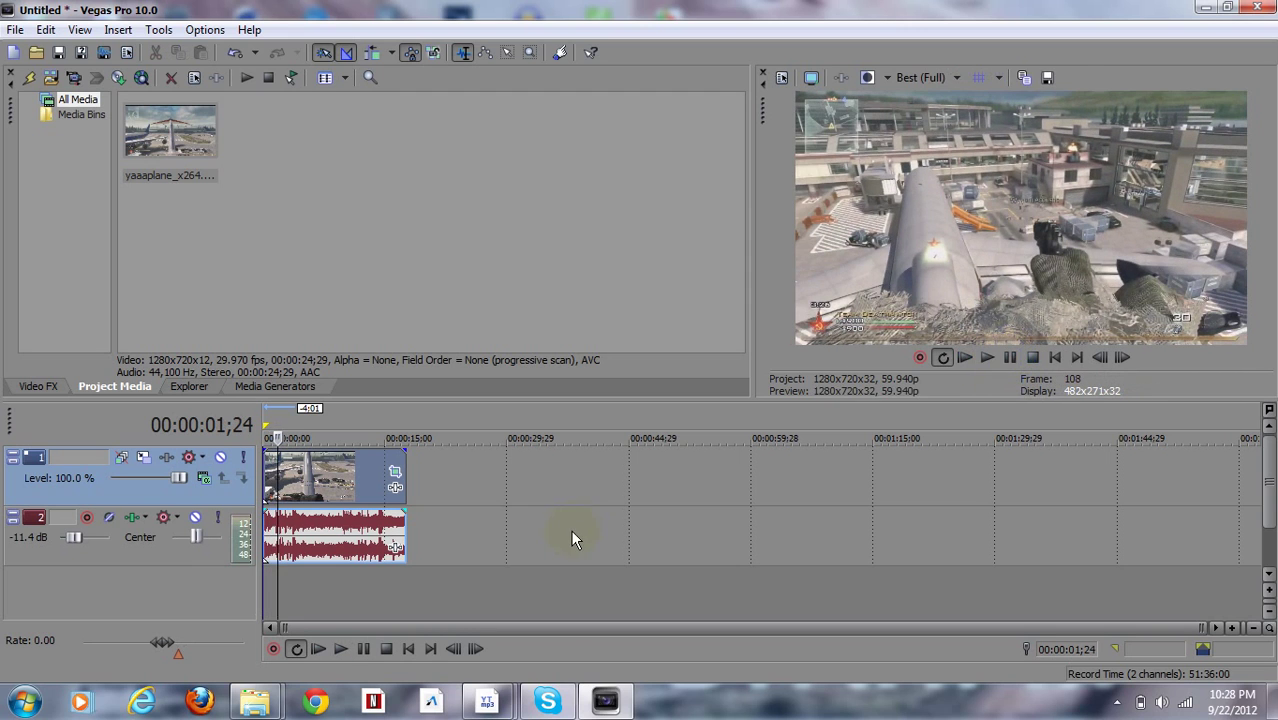
{"action": "left_click", "coordinate": [267, 462]}
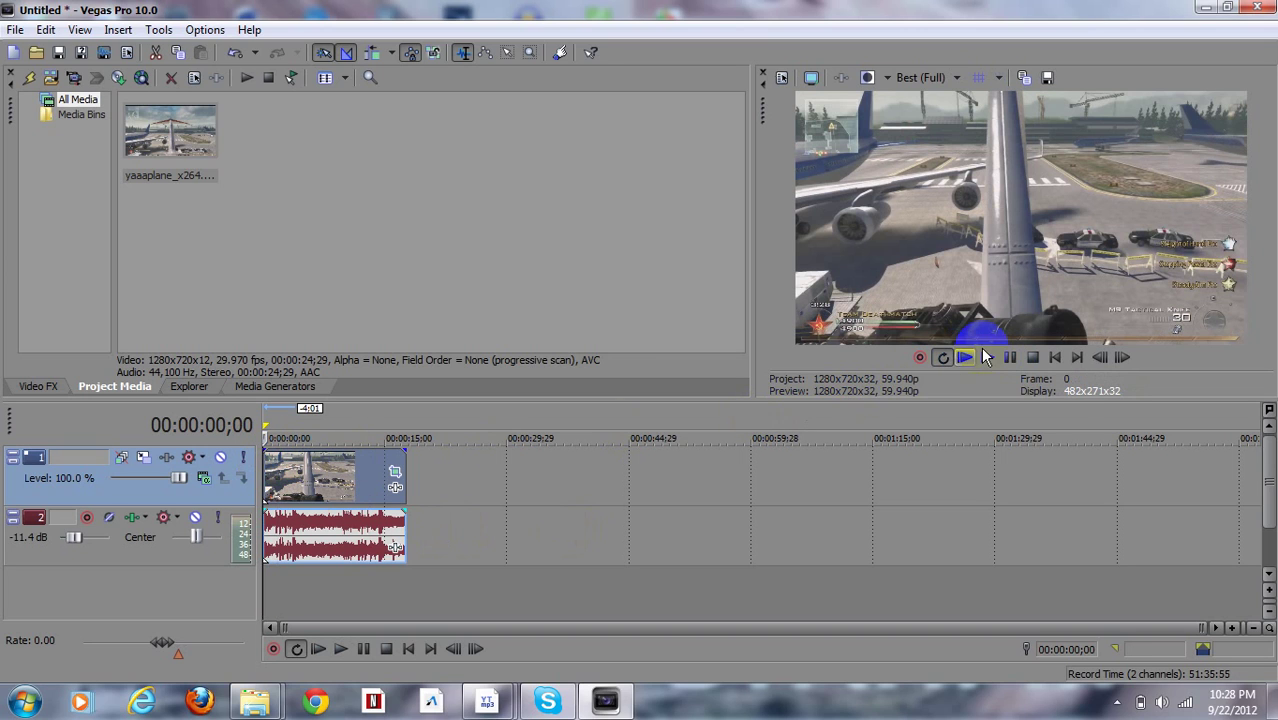
{"action": "left_click", "coordinate": [1016, 358]}
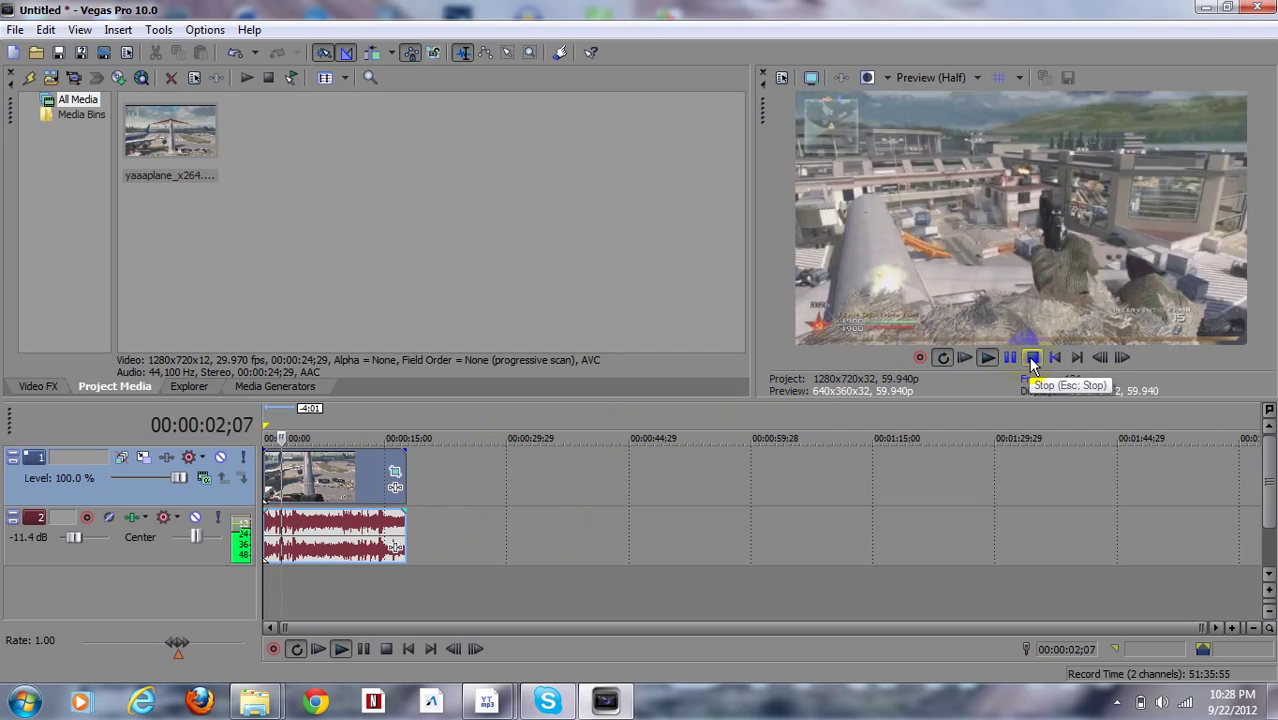
{"action": "scroll", "coordinate": [1033, 364], "scroll_direction": "up", "scroll_amount": 5}
{"action": "left_click", "coordinate": [1032, 359]}
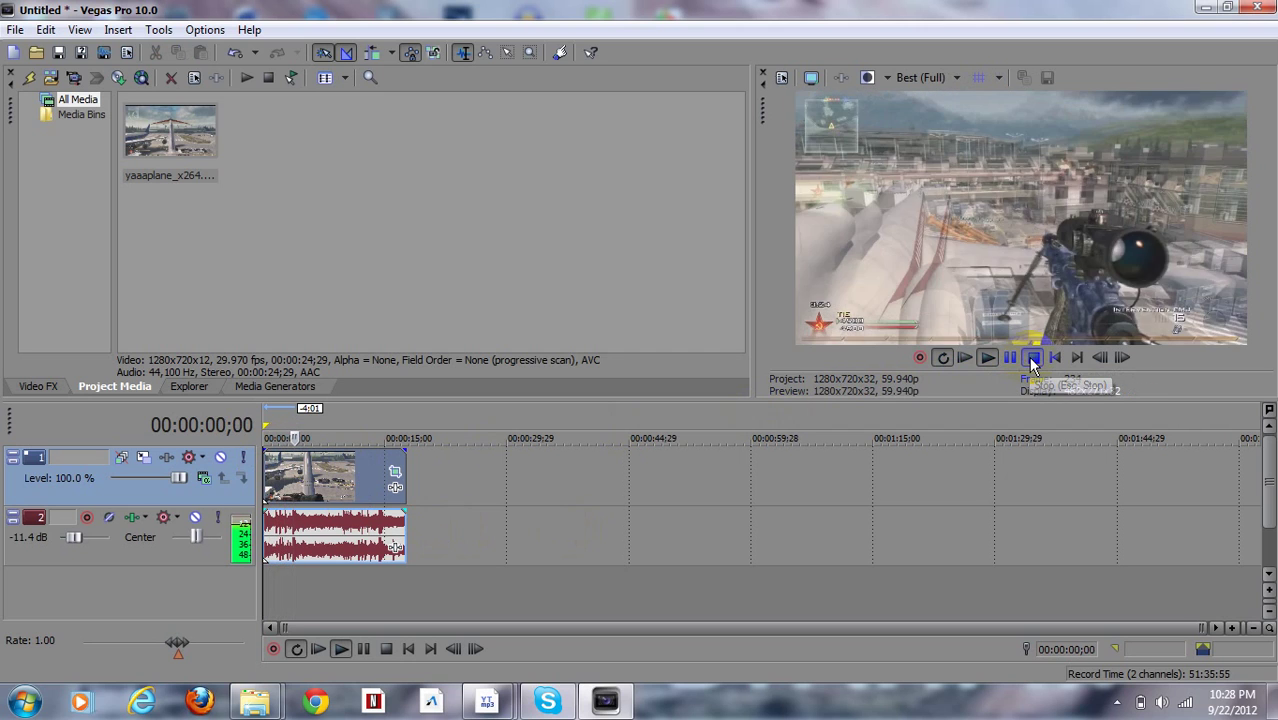
Play the trimmed clip from the start of the timeline and pause at 00:00:07;00
{"action": "left_click", "coordinate": [1018, 358]}
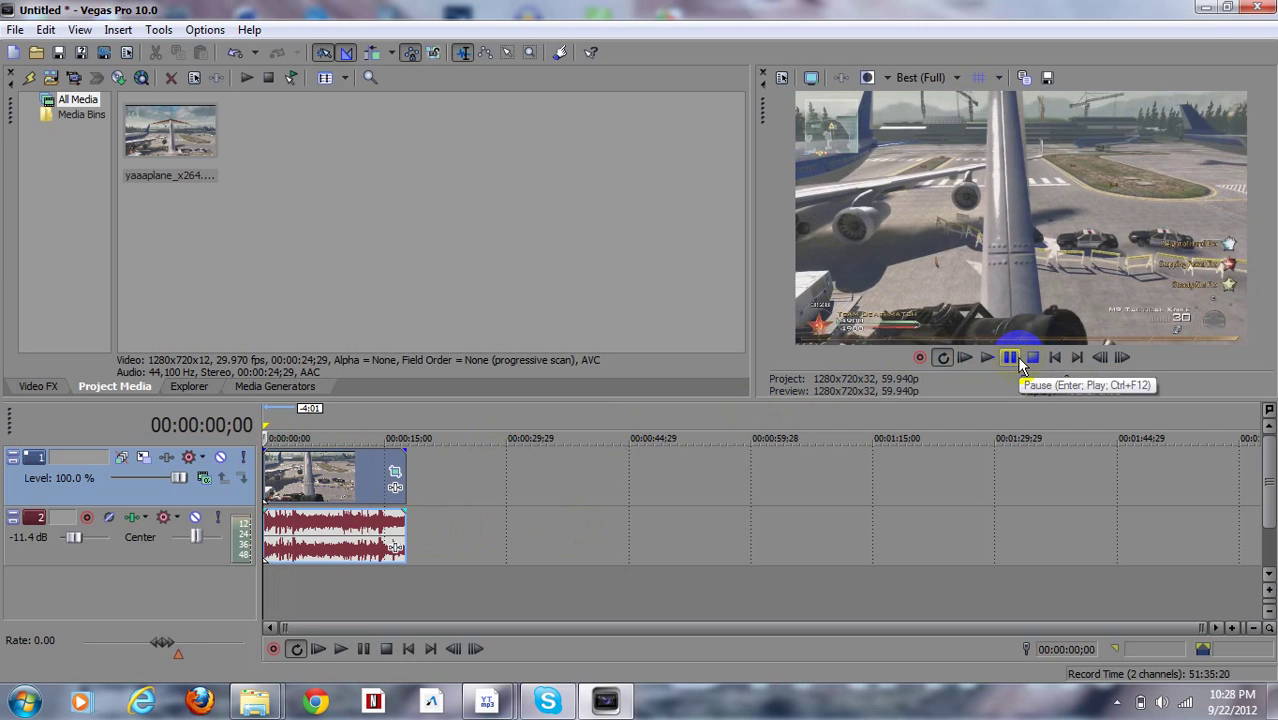
{"action": "left_click", "coordinate": [1018, 360]}
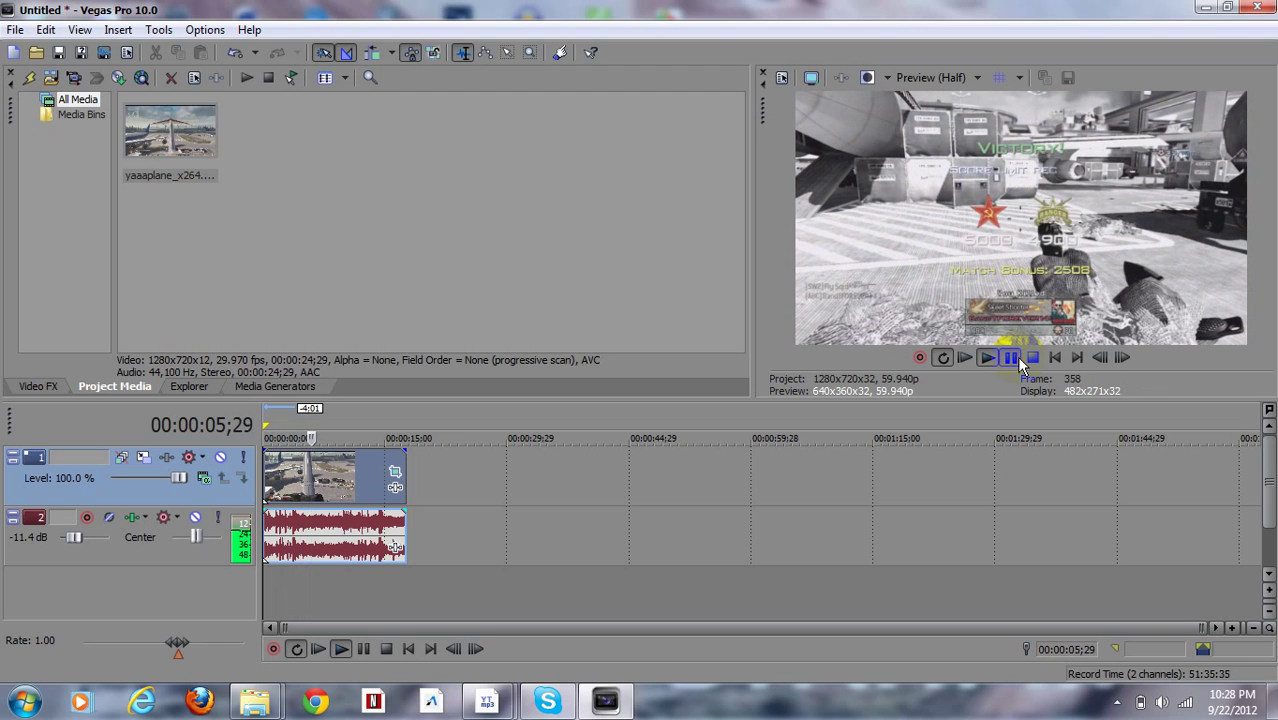
{"action": "left_click", "coordinate": [1010, 357]}
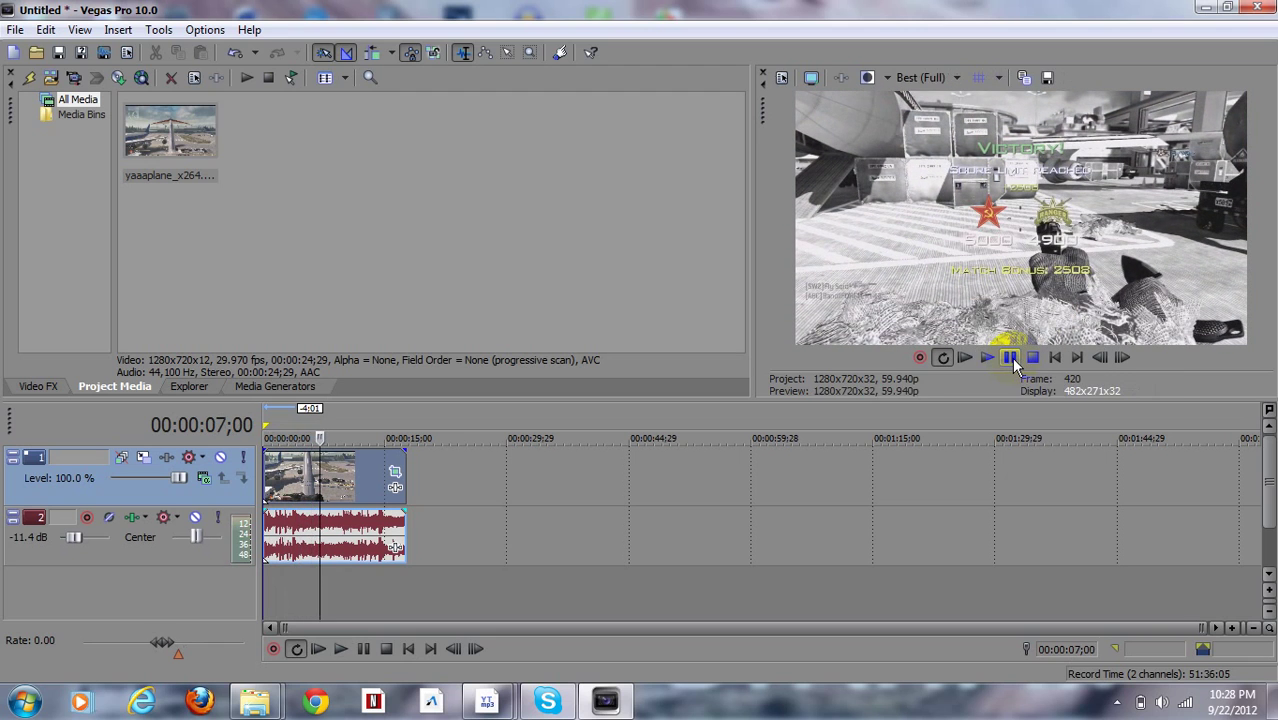
Step back frame by frame to 00:00:06;04 and split the clip at that point
{"action": "left_click", "coordinate": [1097, 360]}
{"action": "left_click", "coordinate": [1097, 360]}
{"action": "left_click", "coordinate": [1097, 360]}
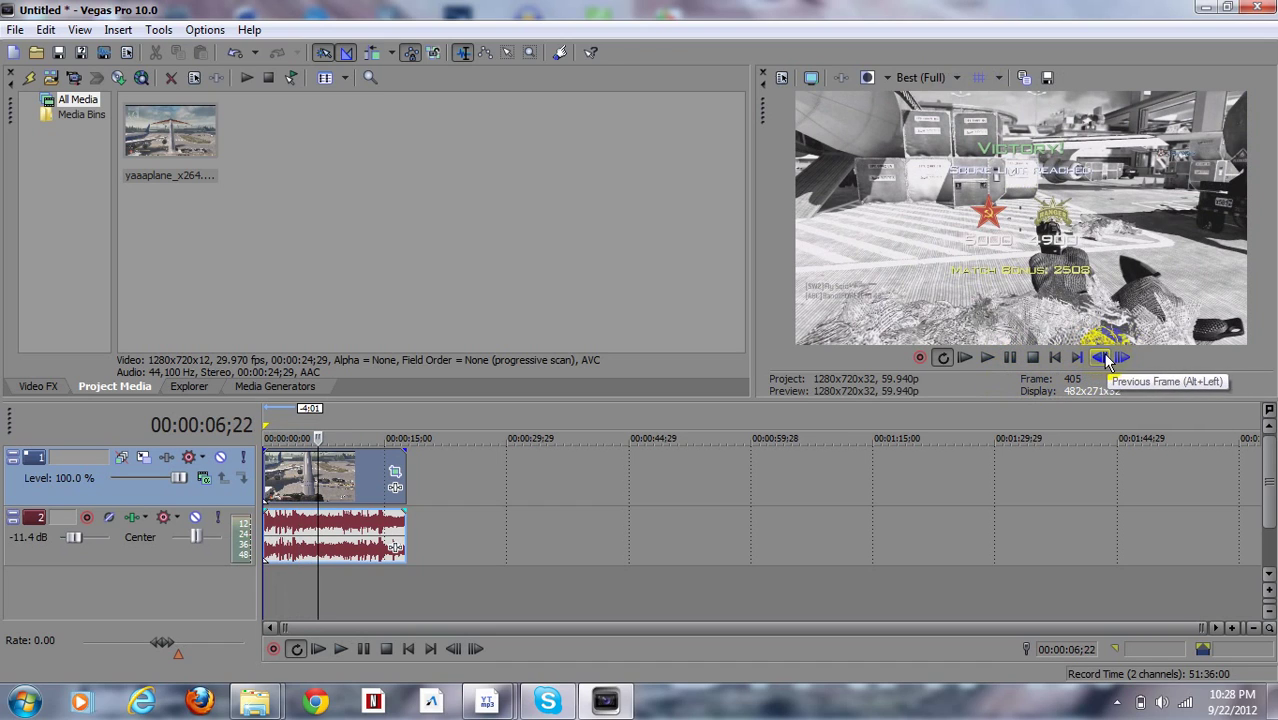
{"action": "left_click", "coordinate": [1105, 360]}
{"action": "left_click", "coordinate": [1105, 360]}
{"action": "left_click", "coordinate": [1105, 360]}
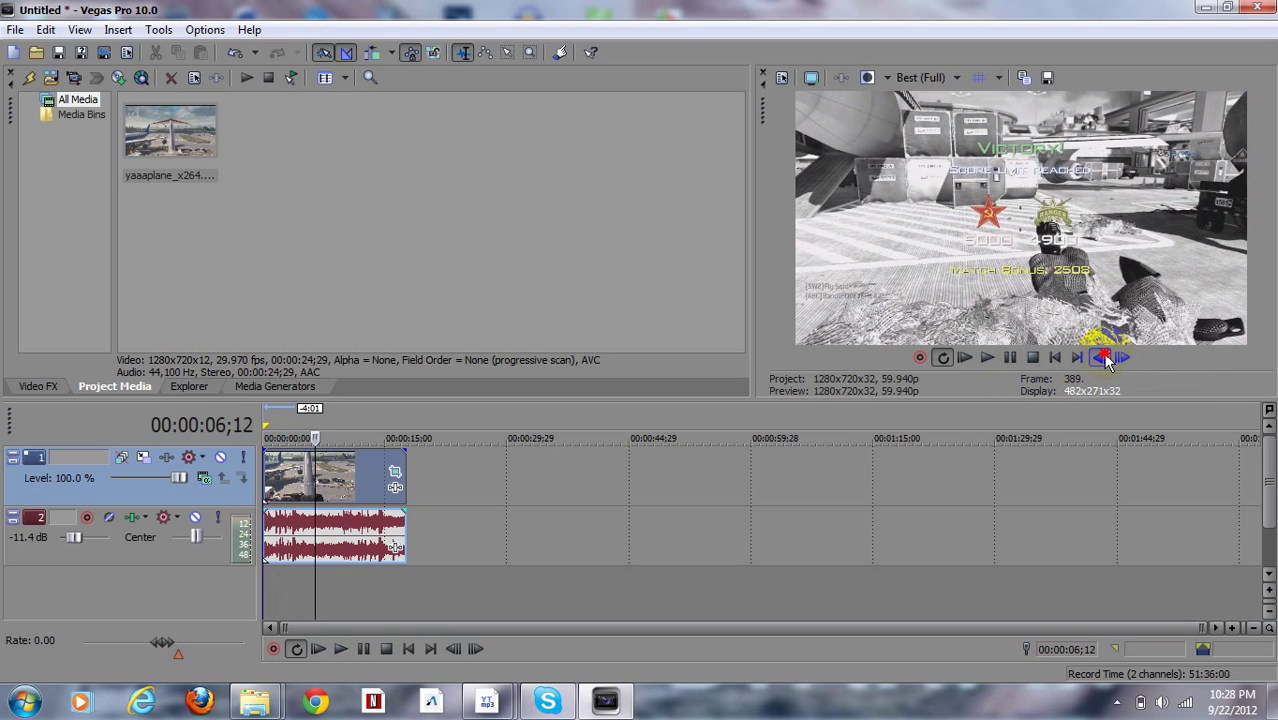
{"action": "left_click", "coordinate": [1105, 360]}
{"action": "left_click", "coordinate": [1105, 360]}
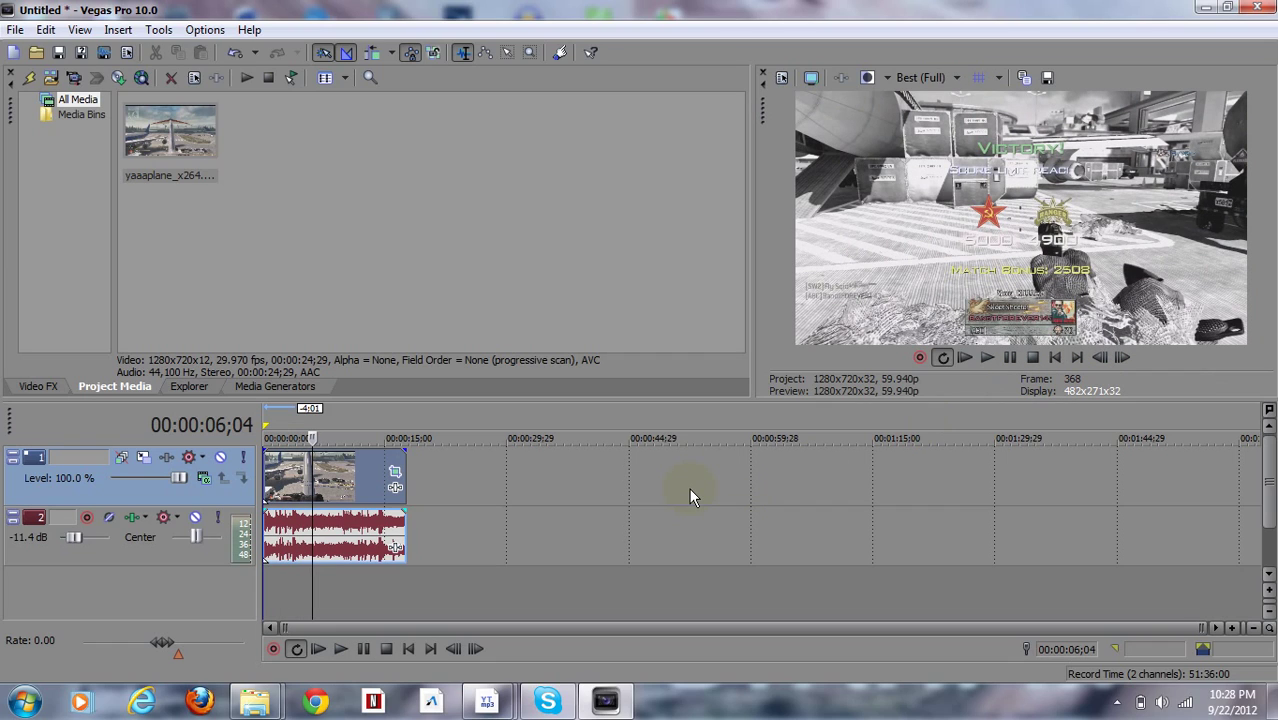
{"action": "key", "text": "s"}
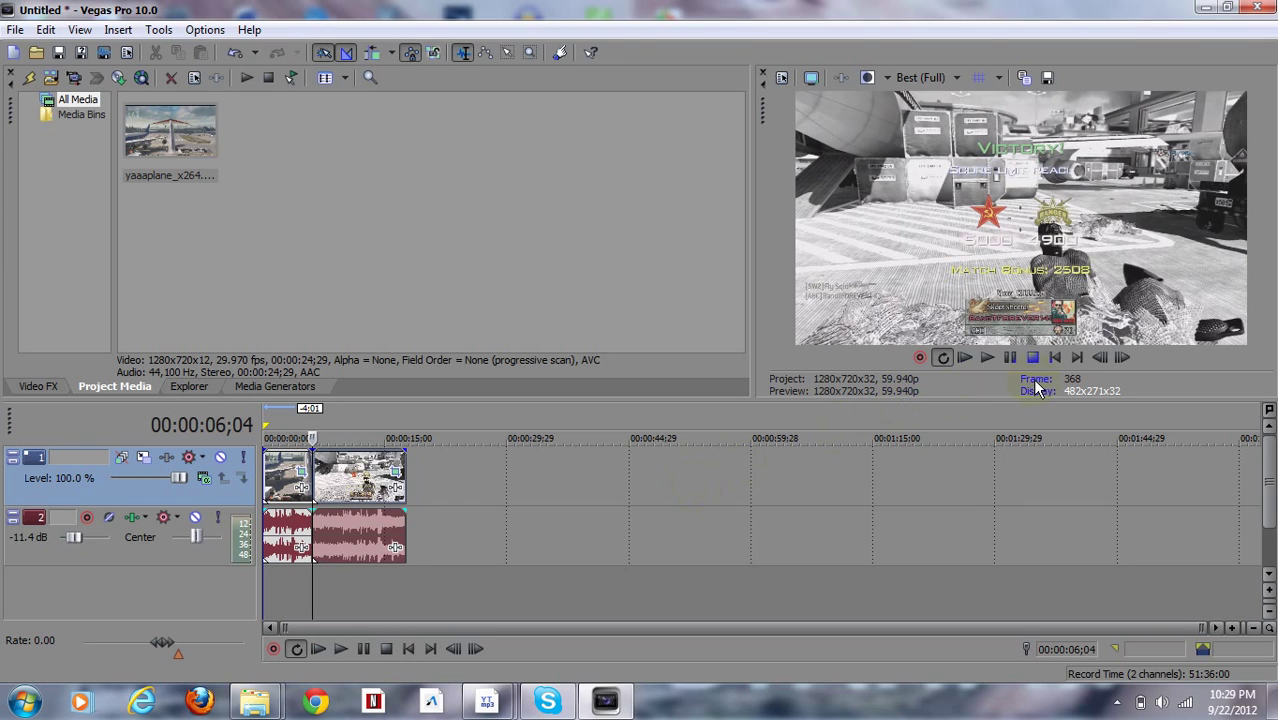
Play on into the game winning kill, step back to 00:00:09;27 and split the clip there
{"action": "left_click", "coordinate": [1009, 358]}
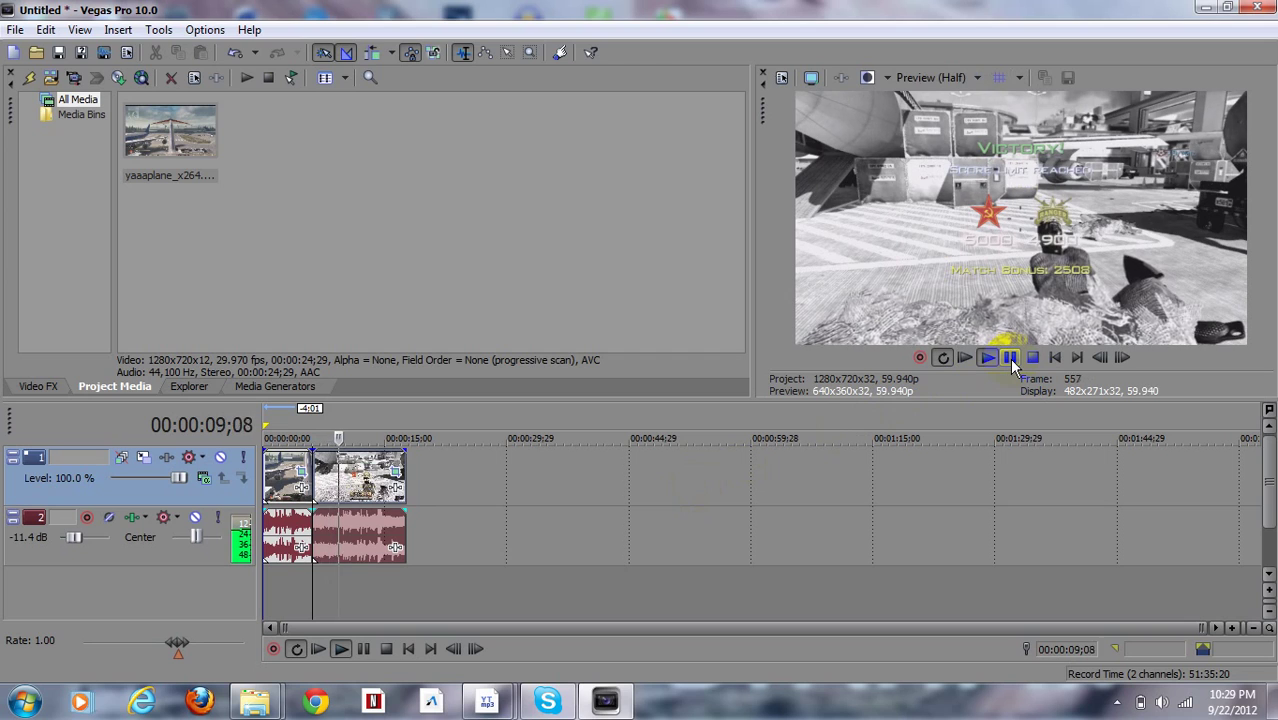
{"action": "left_click", "coordinate": [1009, 358]}
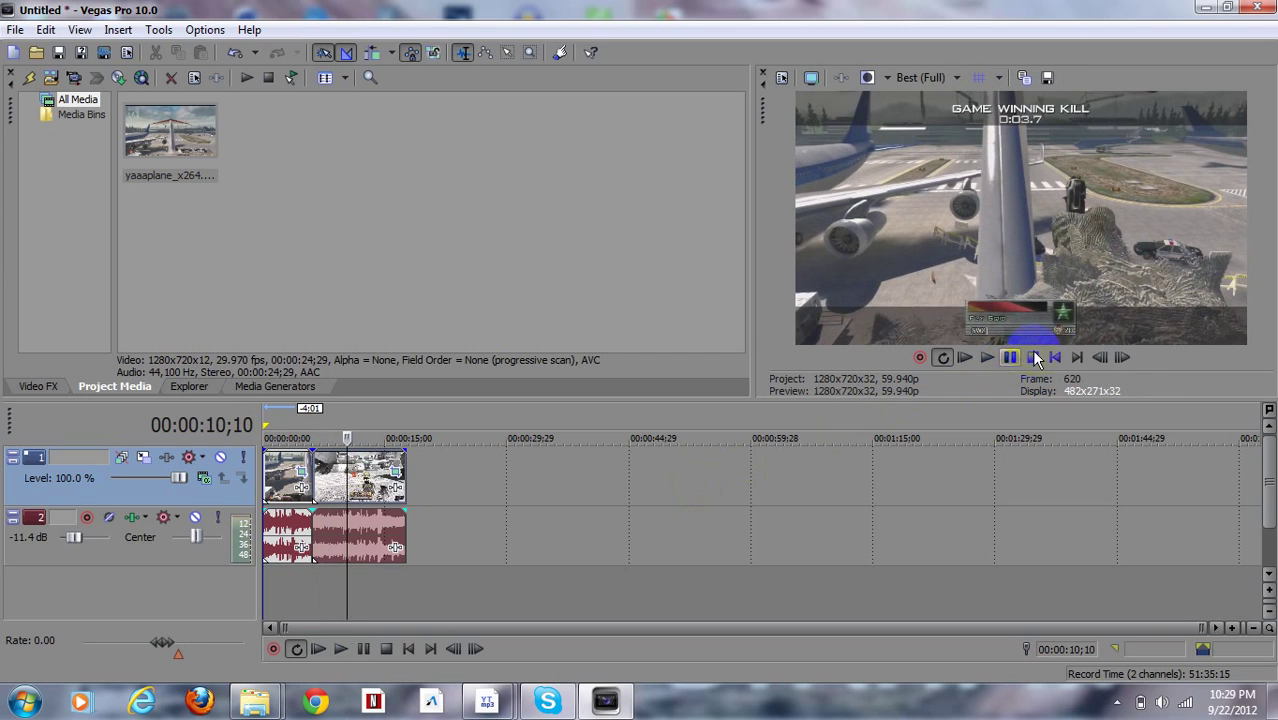
{"action": "left_click", "coordinate": [1098, 358]}
{"action": "left_click", "coordinate": [1098, 358]}
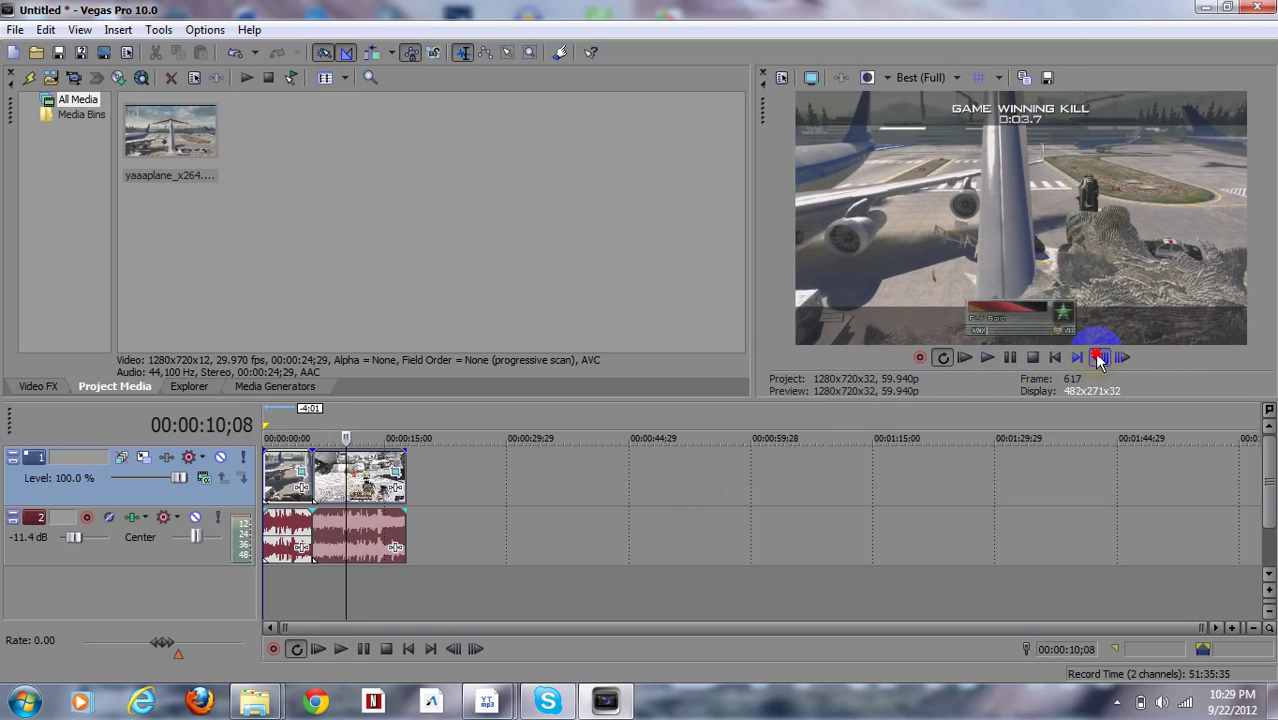
{"action": "left_click", "coordinate": [1098, 358]}
{"action": "left_click", "coordinate": [1098, 358]}
{"action": "left_click", "coordinate": [1098, 358]}
{"action": "left_click", "coordinate": [1098, 358]}
{"action": "left_click", "coordinate": [1098, 358]}
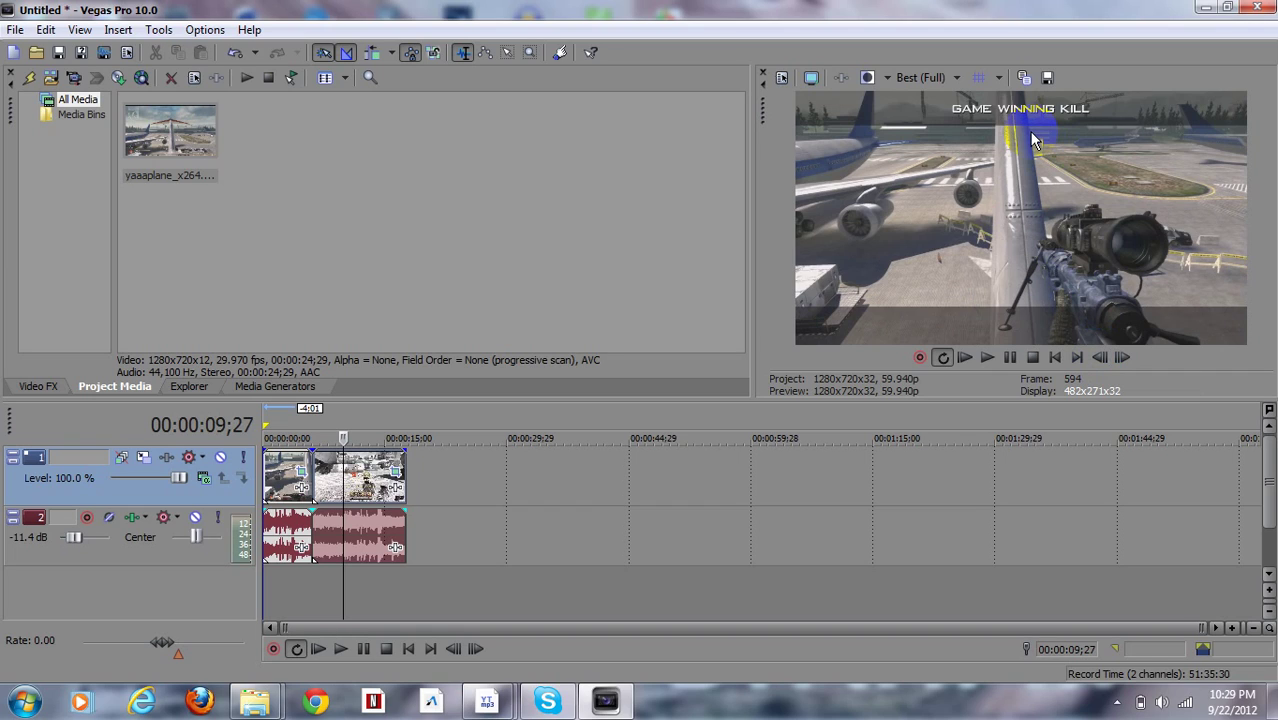
{"action": "key", "text": "s"}
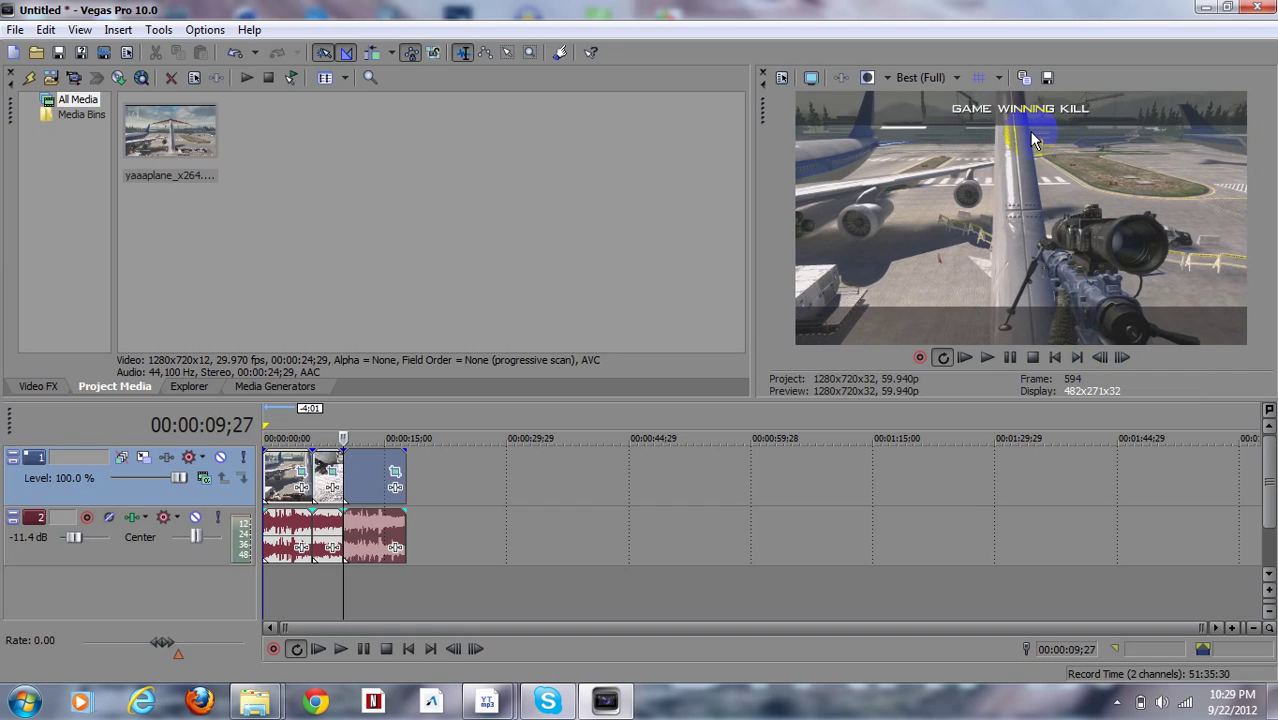
Delete the section between the two splits and move the remaining clip up against the first one at 00:00:06;04
{"action": "right_click", "coordinate": [324, 468]}
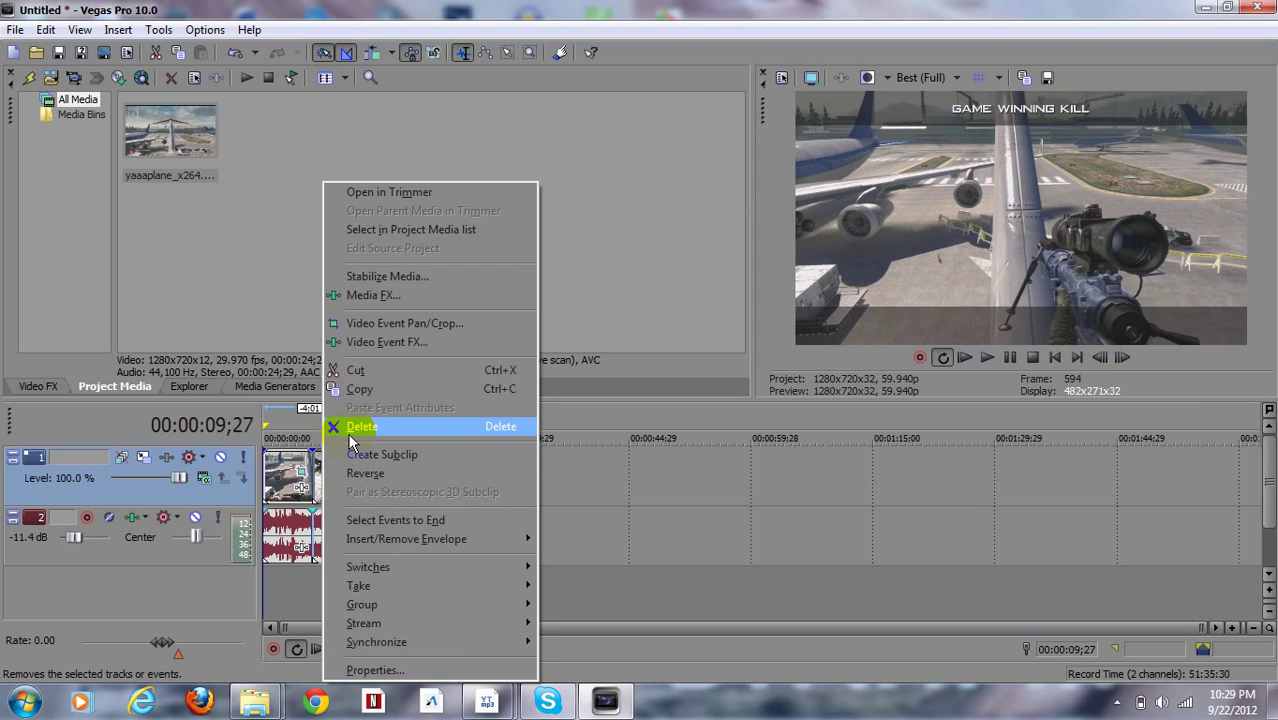
{"action": "left_click", "coordinate": [347, 430]}
{"action": "left_click_drag", "start_coordinate": [359, 478], "coordinate": [318, 465]}
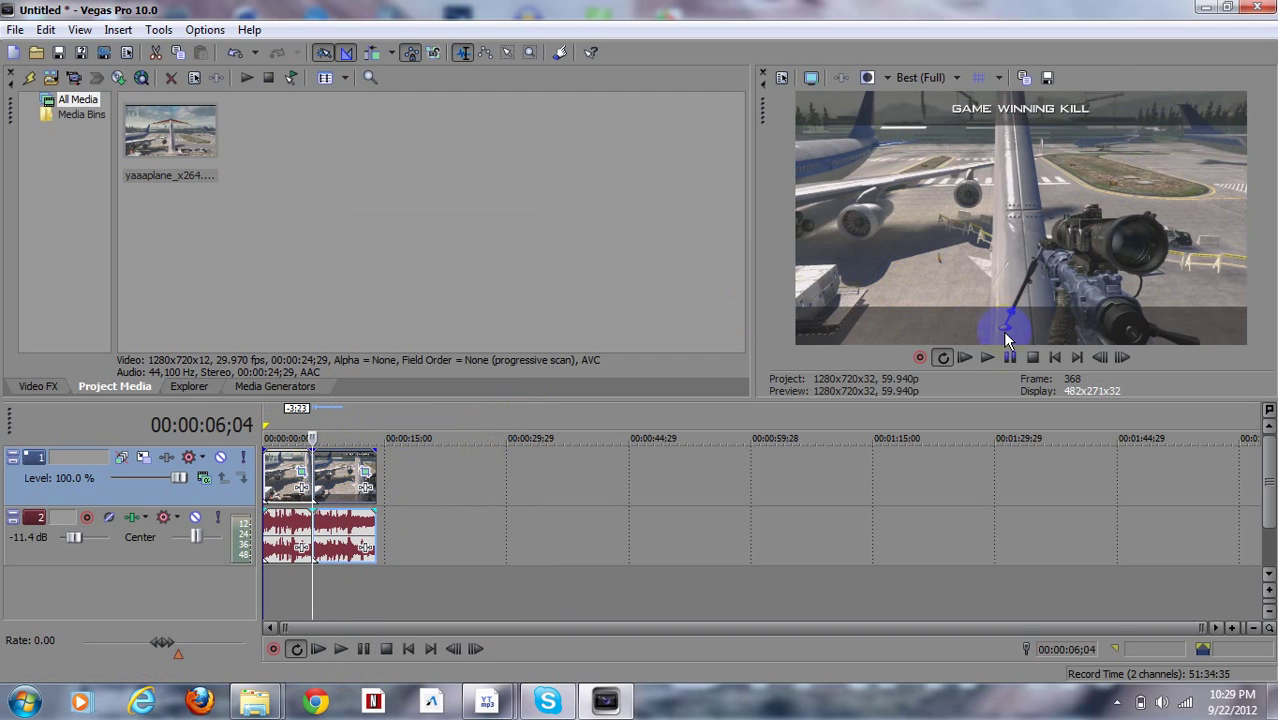
Play the second clip from the join to its end and return the playhead to the start of the timeline
{"action": "left_click", "coordinate": [1010, 359]}
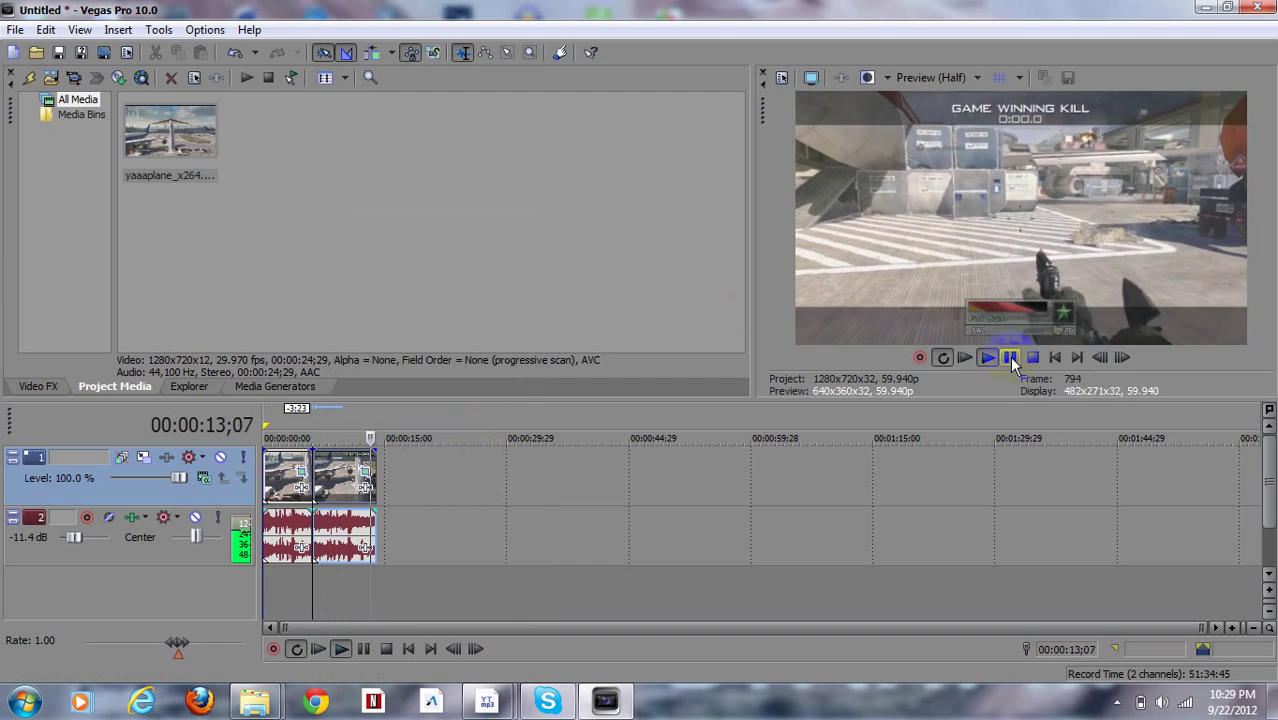
{"action": "left_click", "coordinate": [1009, 356]}
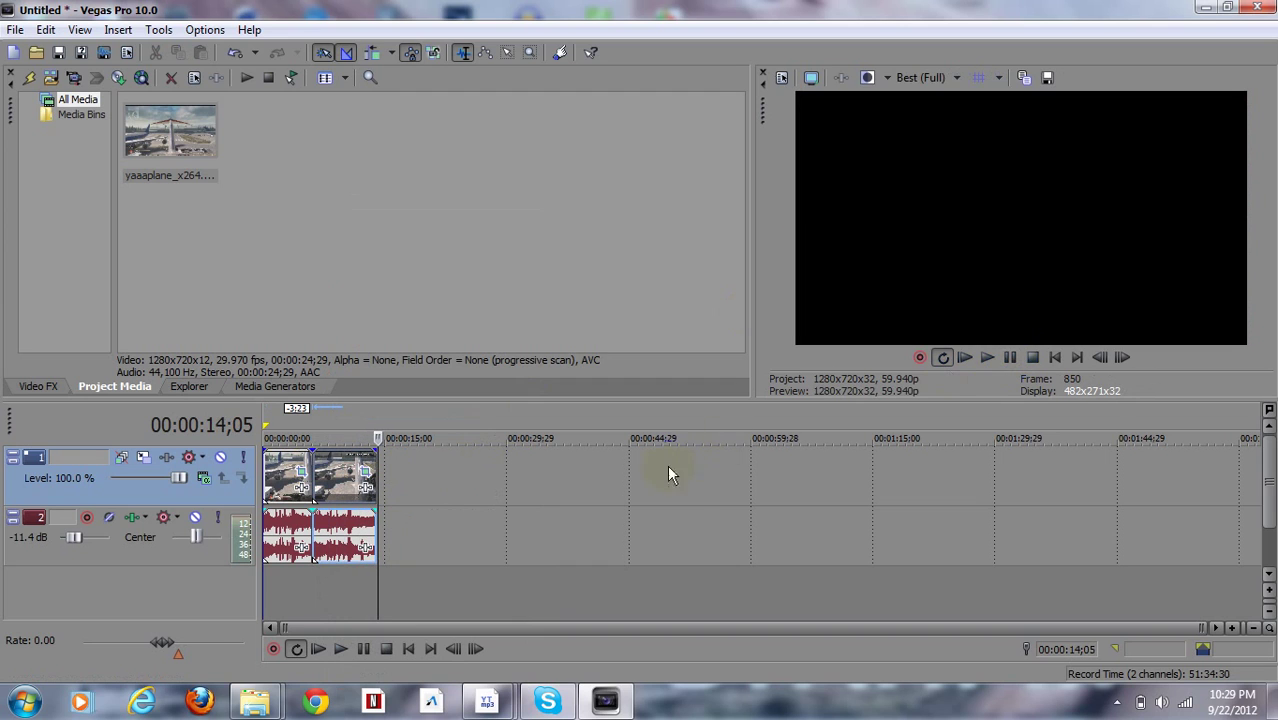
{"action": "left_click", "coordinate": [265, 470]}
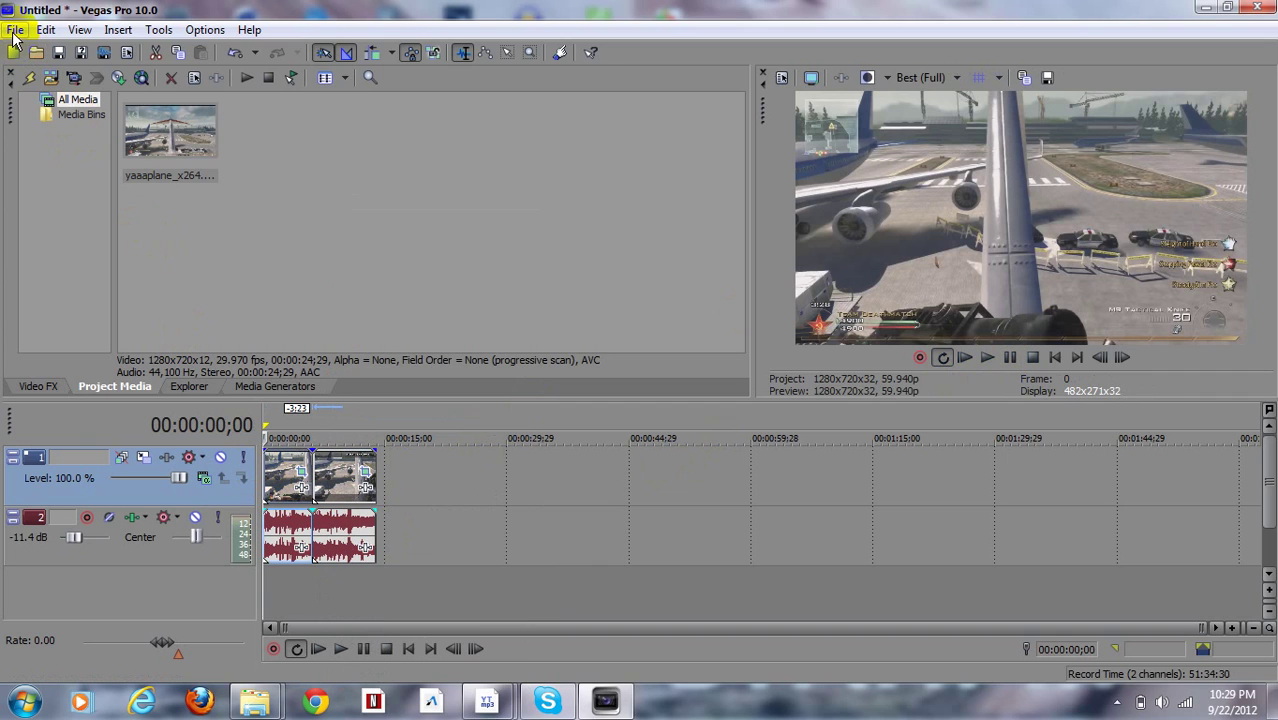
Set up a render as Windows Media Video V11 (*.wmv) with the 4.8 Mbps HD 720-24p Video template
{"action": "left_click", "coordinate": [15, 30]}
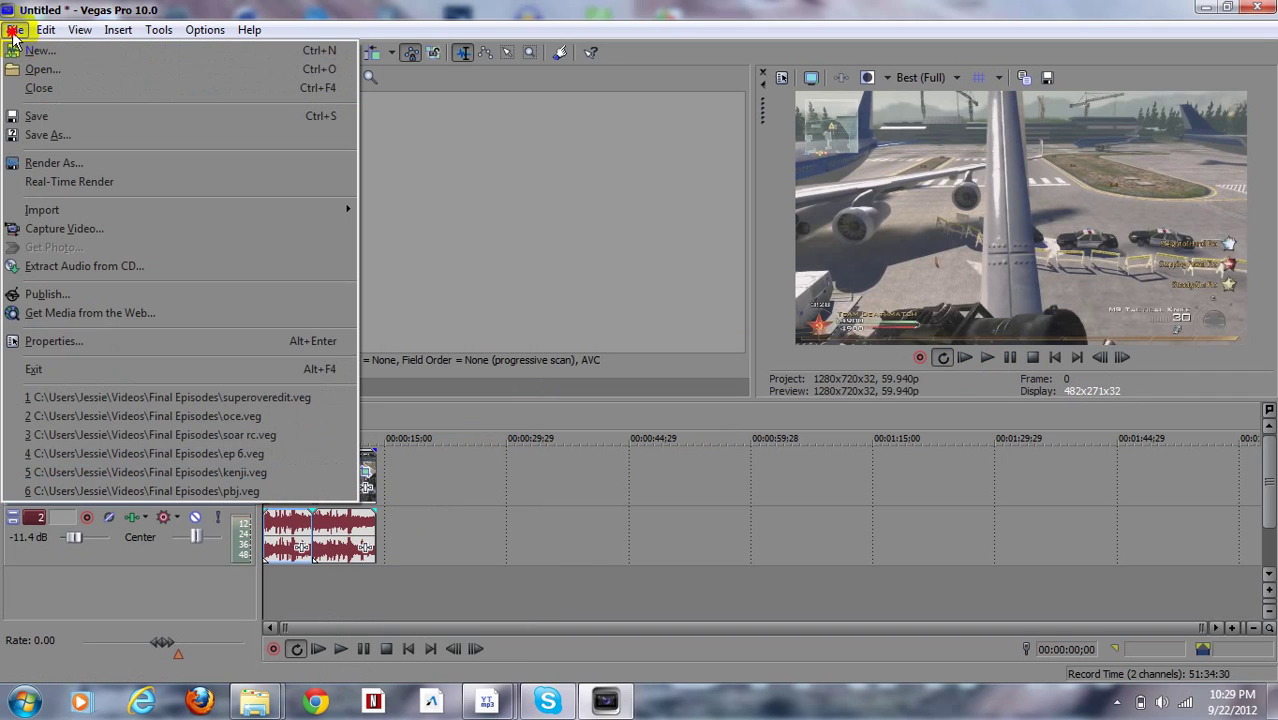
{"action": "left_click", "coordinate": [99, 165]}
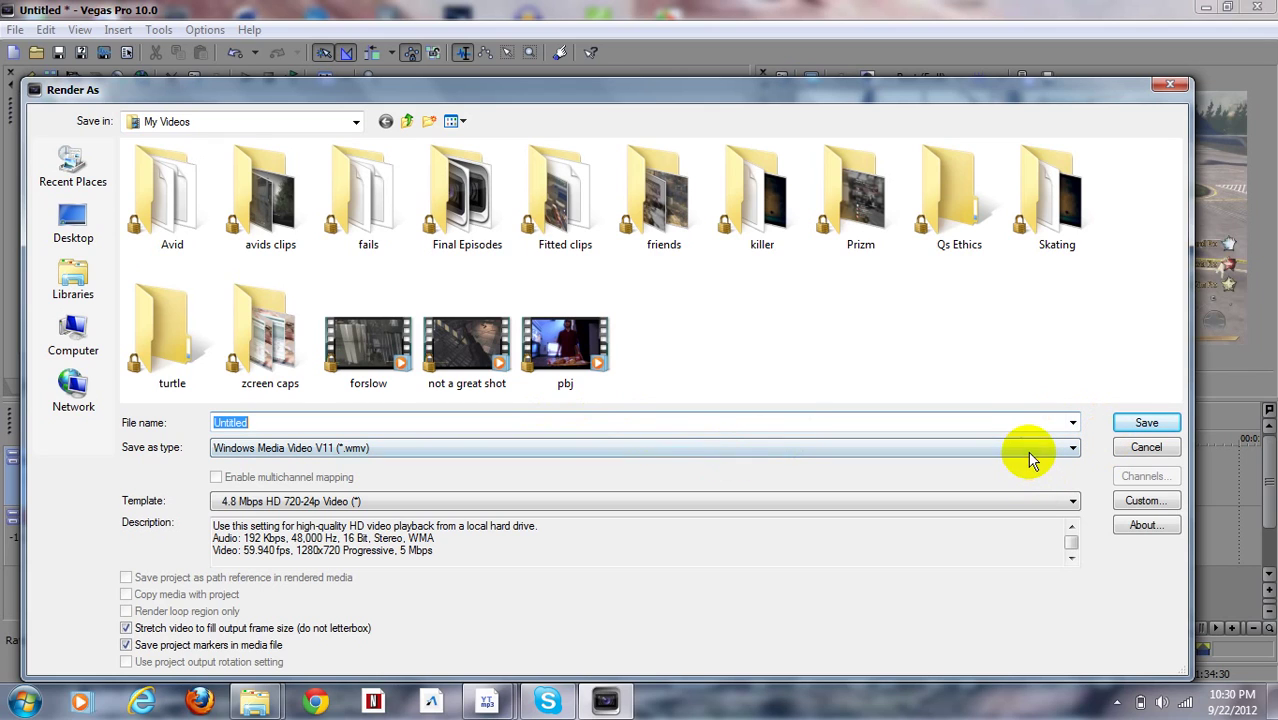
{"action": "left_click", "coordinate": [993, 447]}
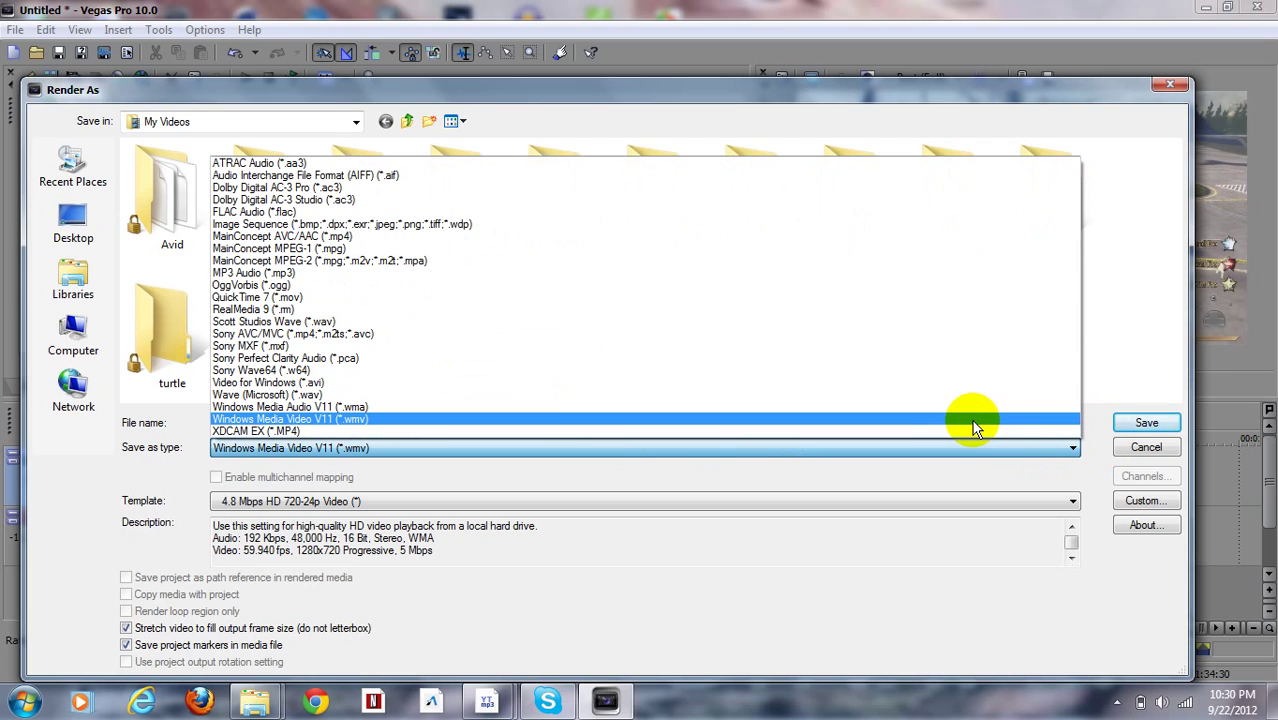
{"action": "left_click", "coordinate": [975, 428]}
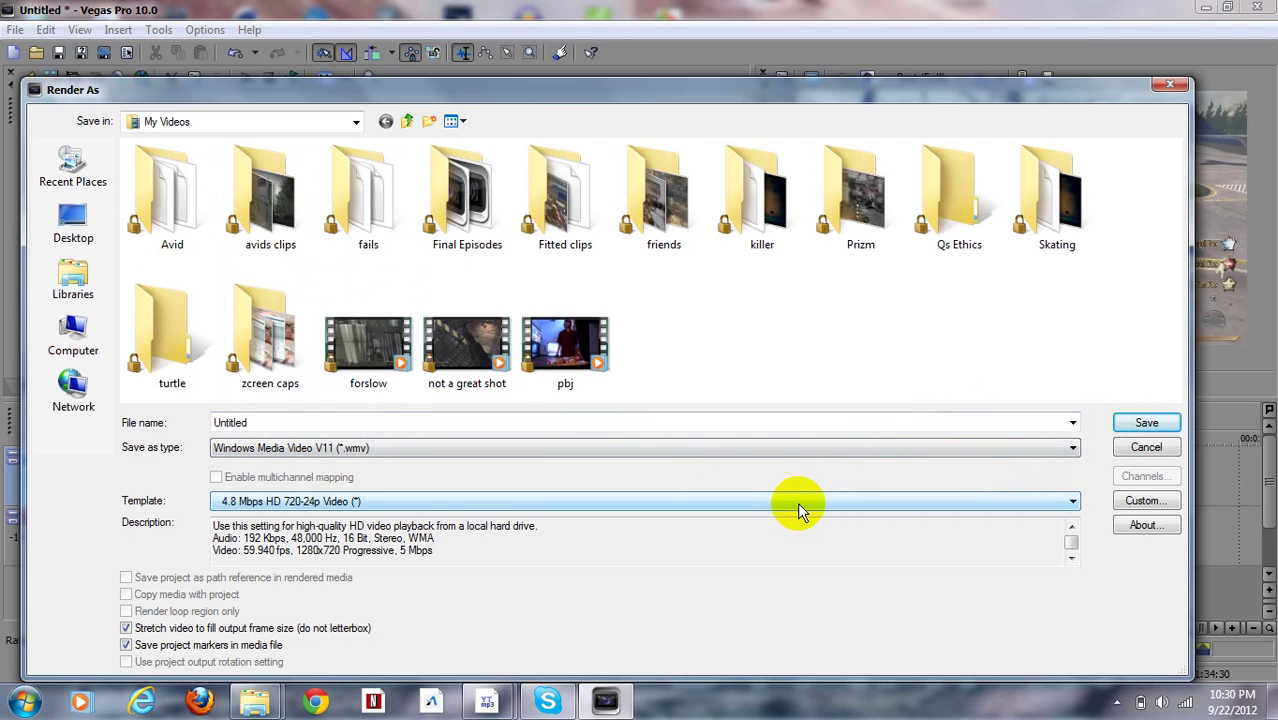
{"action": "left_click", "coordinate": [799, 511]}
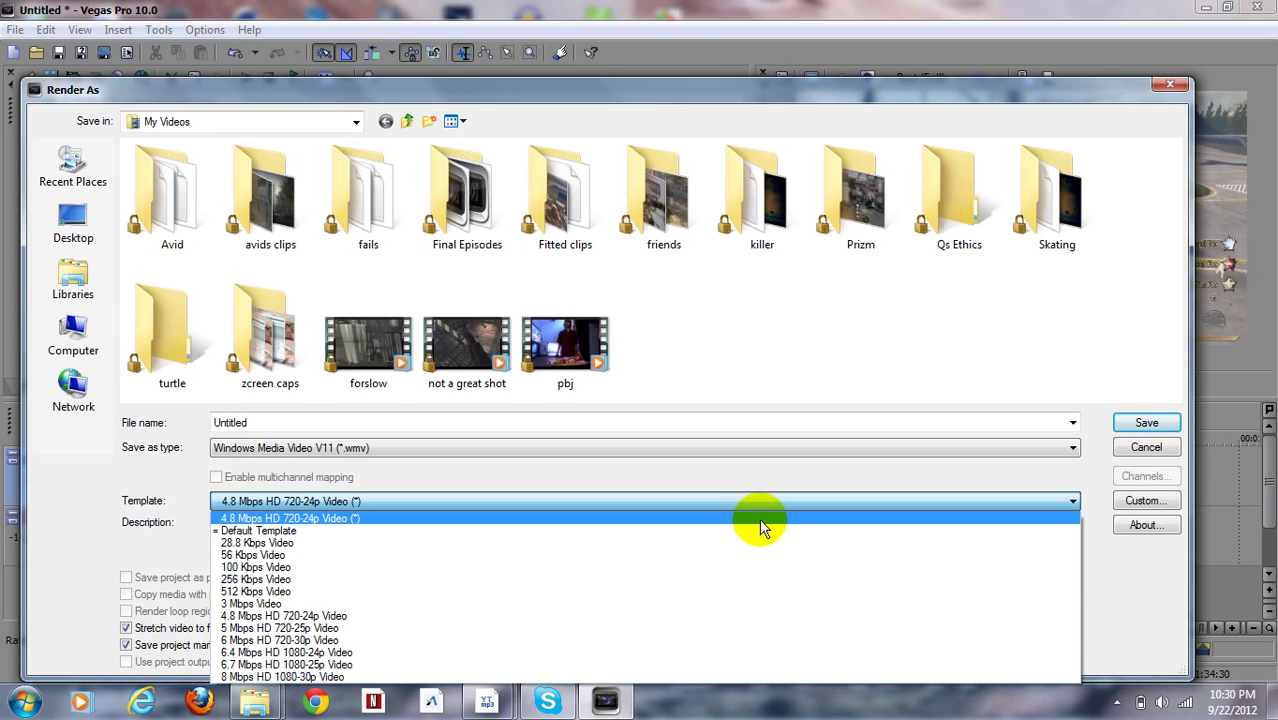
{"action": "left_click", "coordinate": [759, 518]}
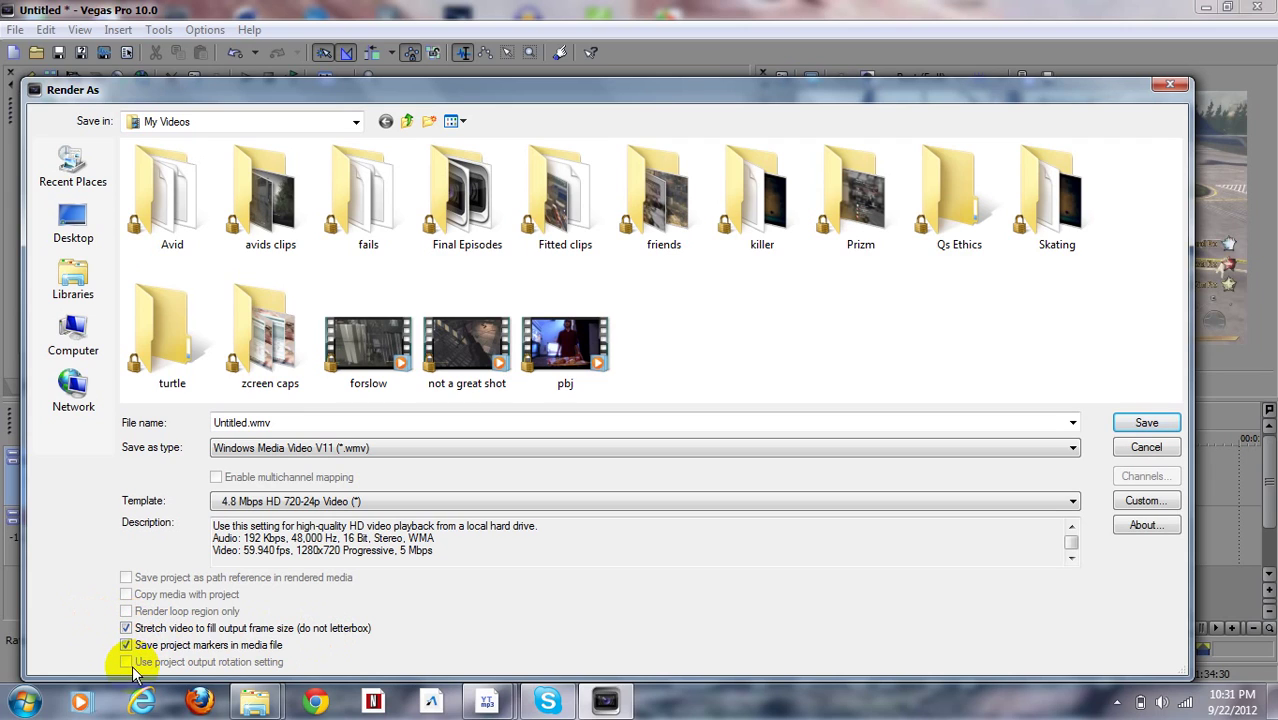
Open the template's custom settings and check the audio mode, format and attributes
{"action": "left_click", "coordinate": [1139, 502]}
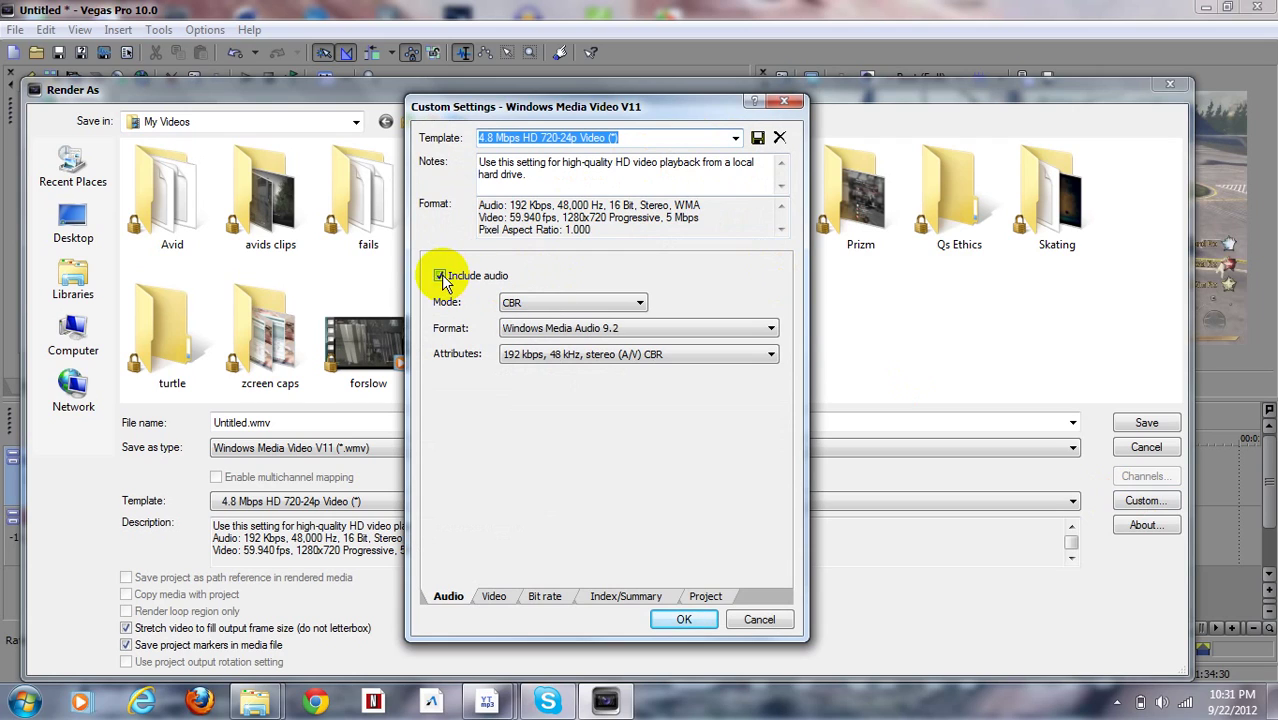
{"action": "left_click", "coordinate": [515, 304]}
{"action": "left_click", "coordinate": [540, 305]}
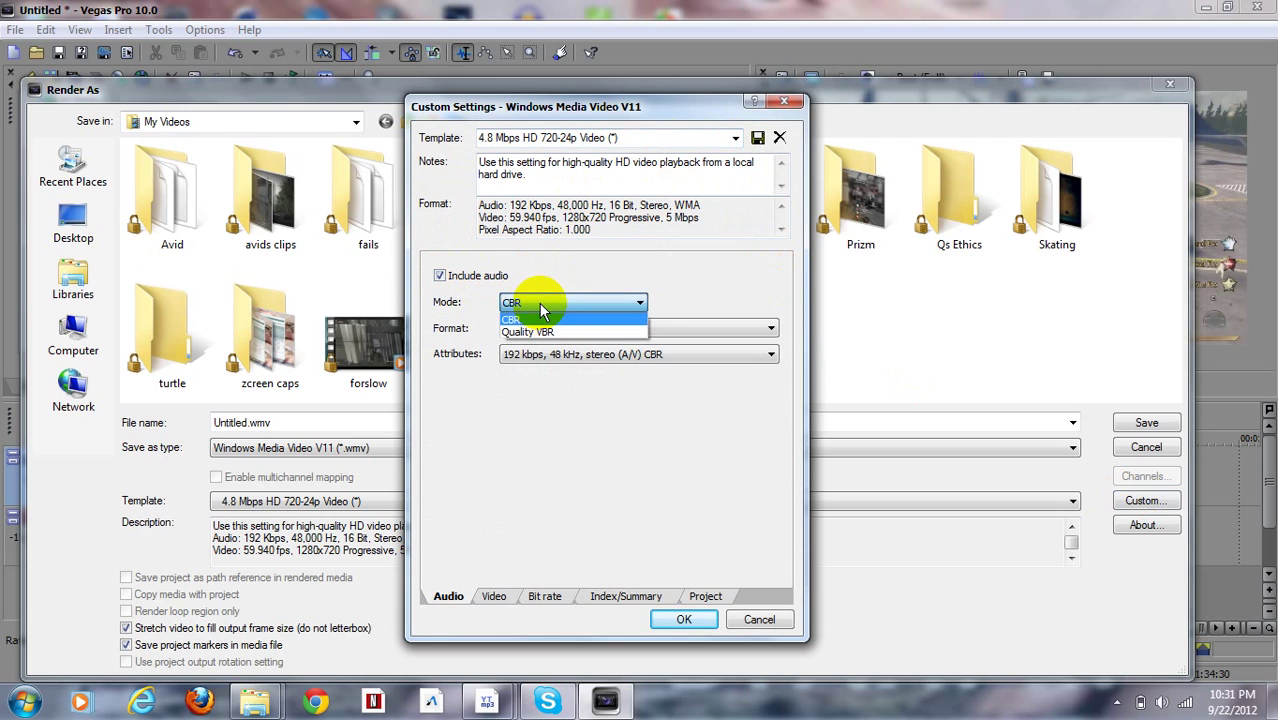
{"action": "left_click", "coordinate": [540, 305]}
{"action": "left_click", "coordinate": [585, 330]}
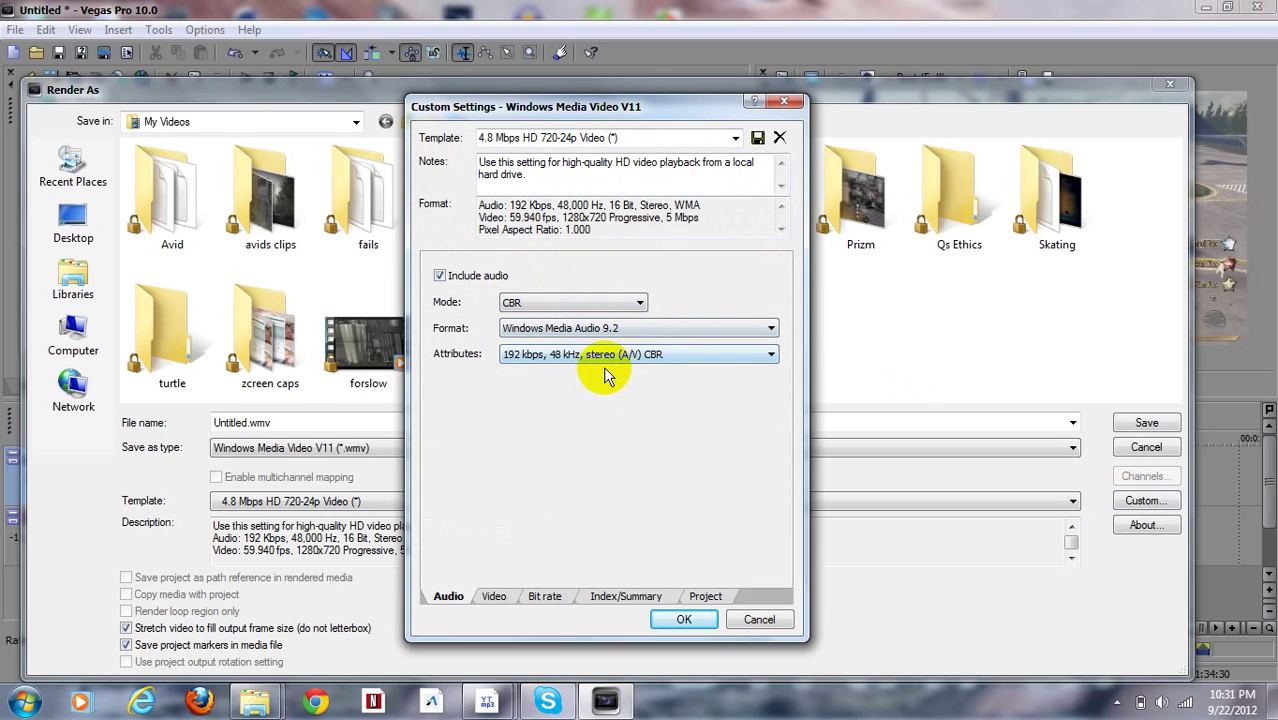
Review the custom video, bit rate, index/summary and project settings, and accept them
{"action": "left_click", "coordinate": [518, 606]}
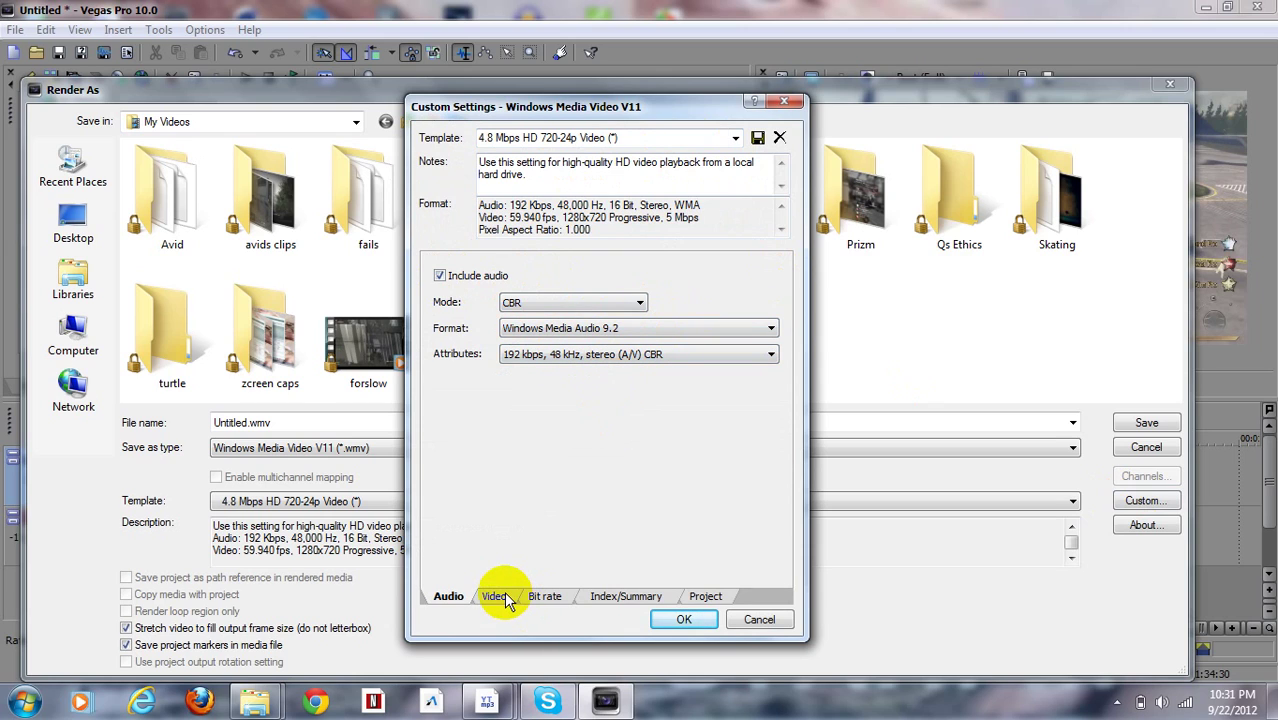
{"action": "left_click", "coordinate": [496, 597]}
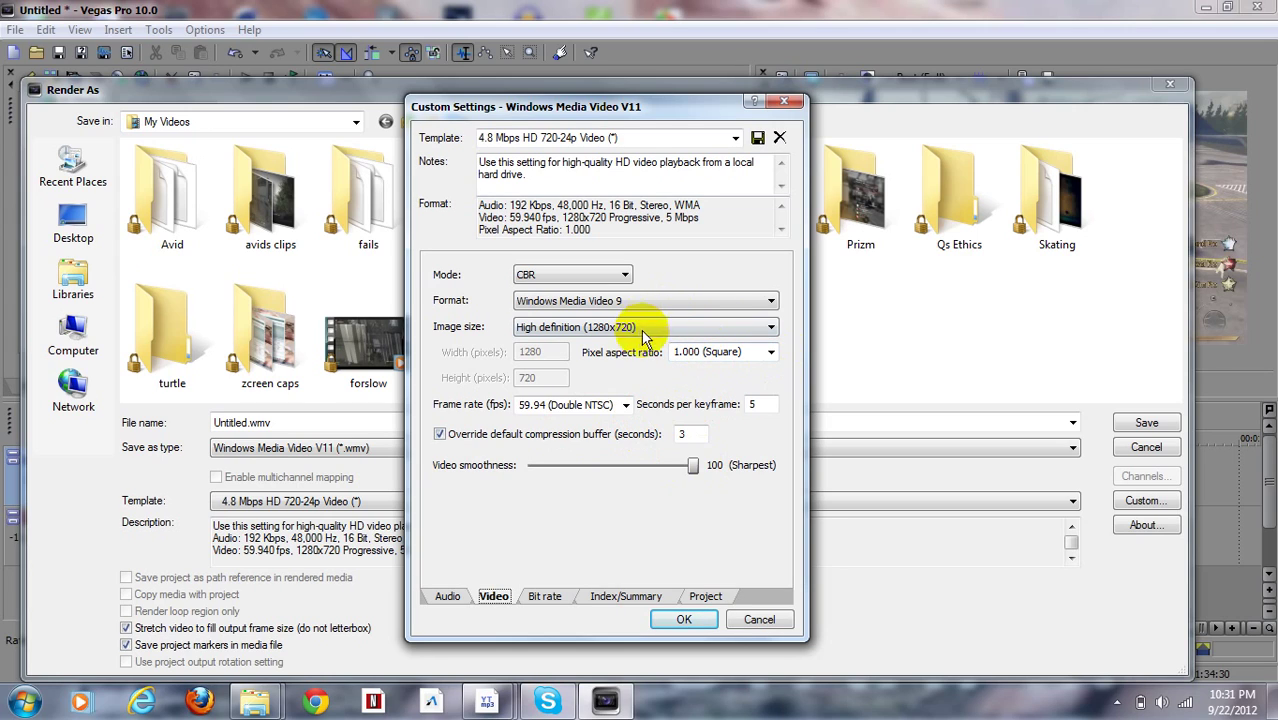
{"action": "left_click", "coordinate": [599, 327]}
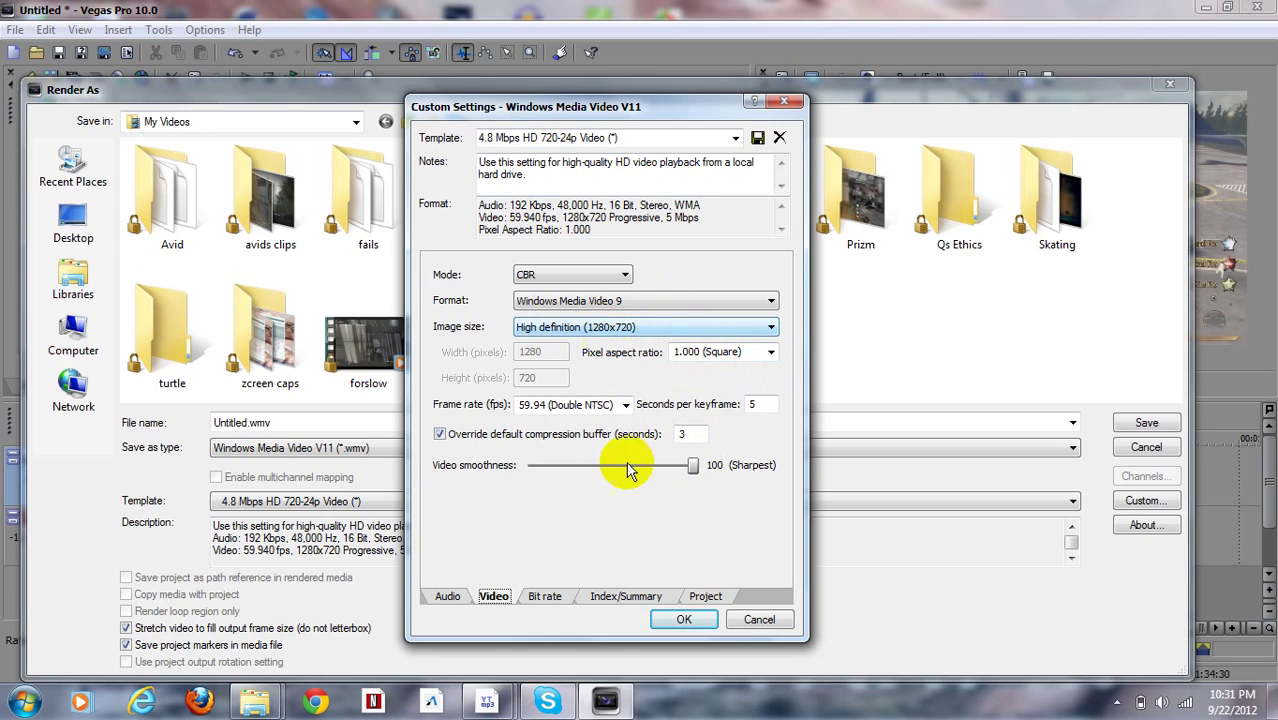
{"action": "left_click", "coordinate": [545, 596]}
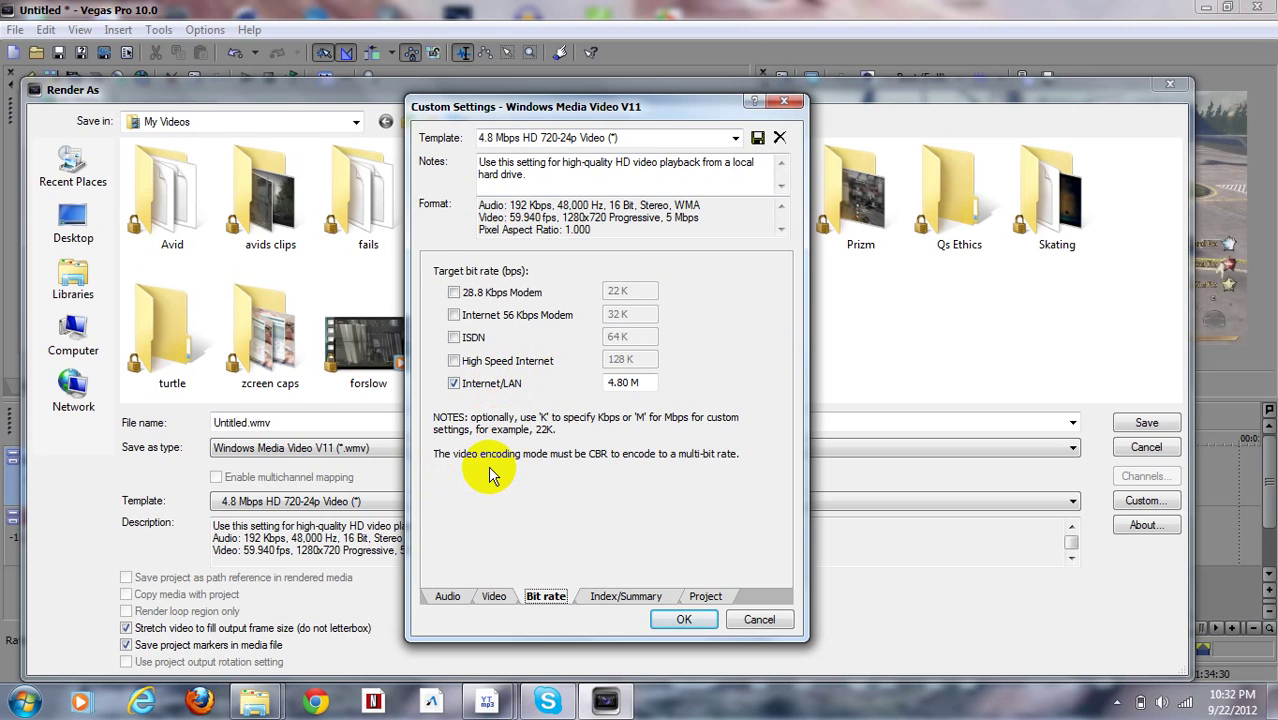
{"action": "left_click", "coordinate": [598, 597]}
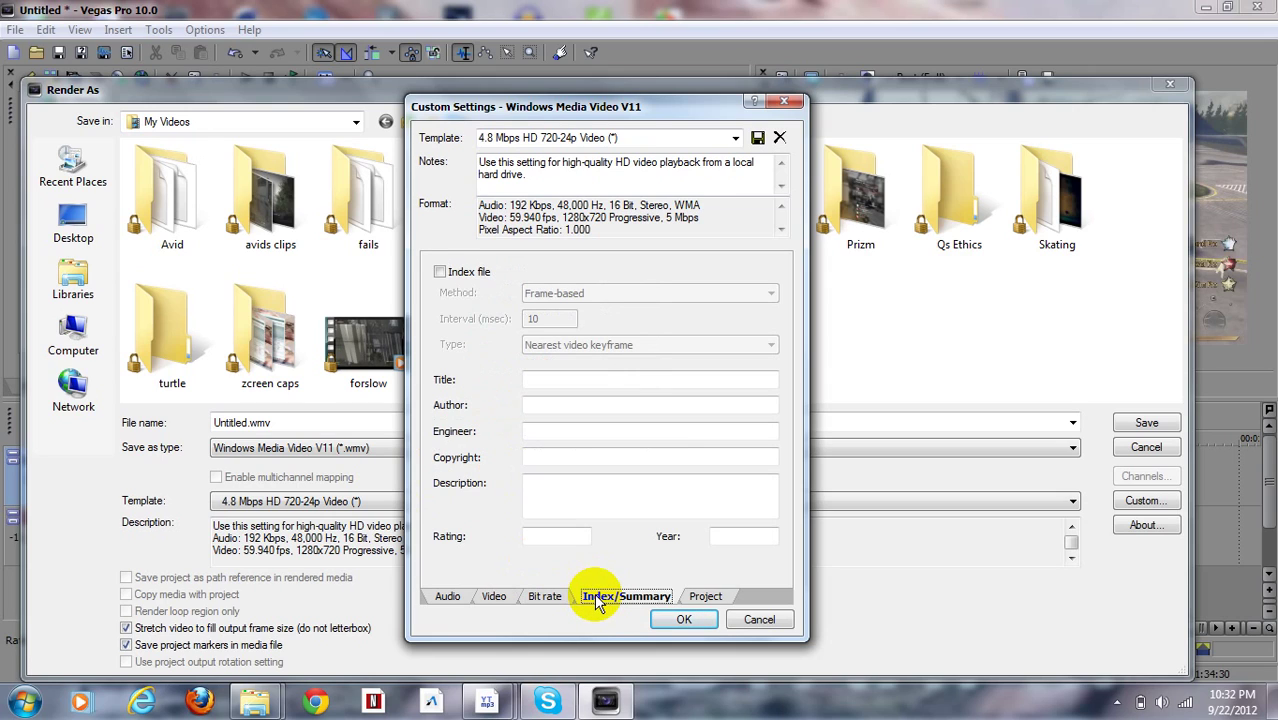
{"action": "left_click", "coordinate": [705, 597]}
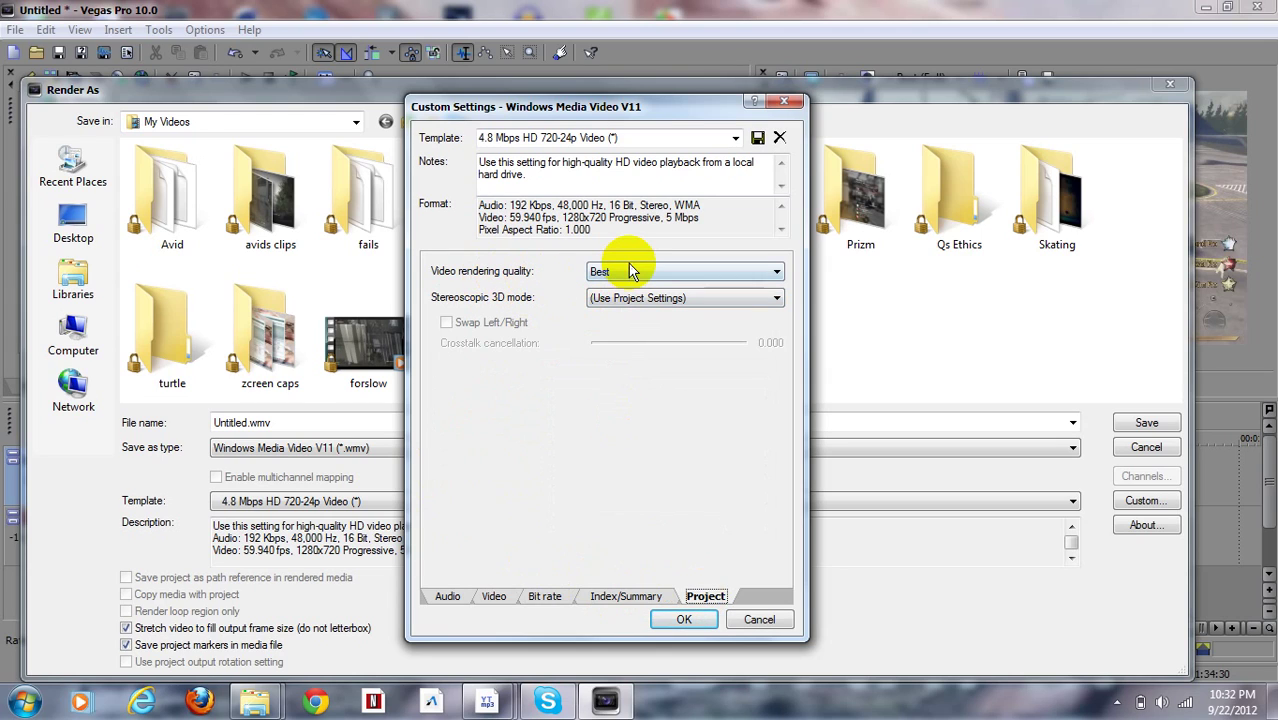
{"action": "left_click", "coordinate": [630, 300]}
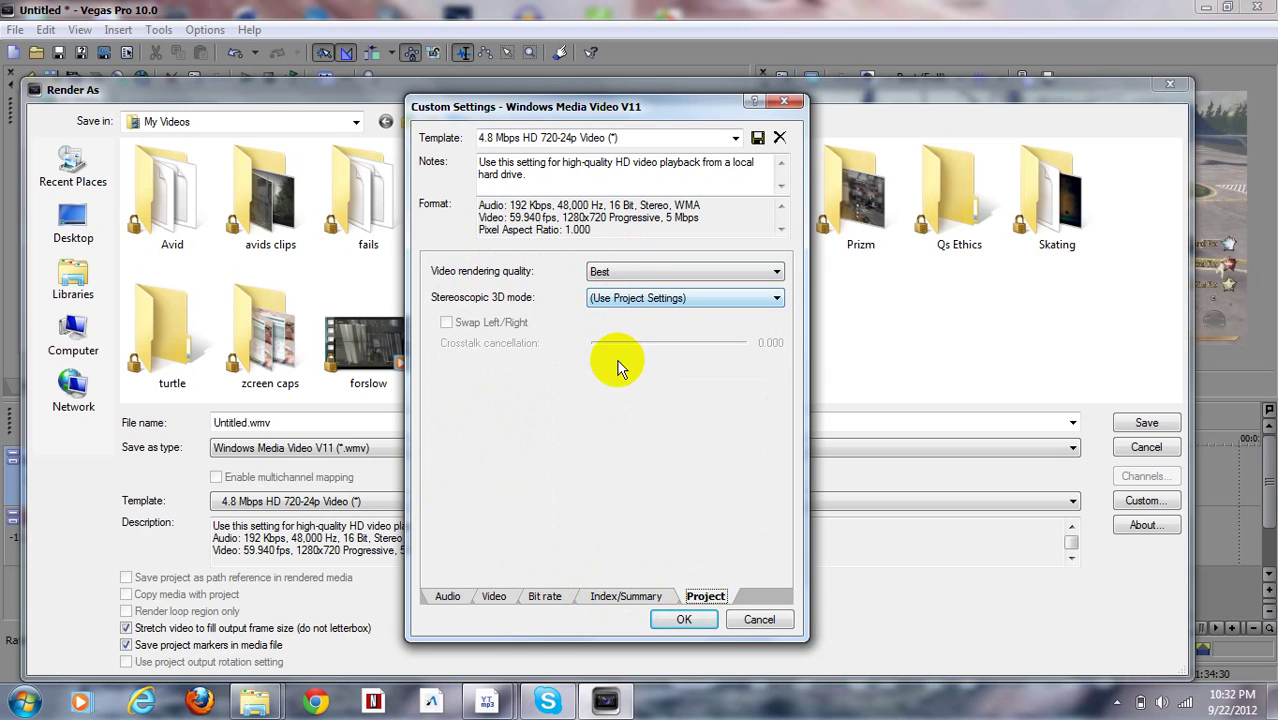
{"action": "left_click", "coordinate": [492, 596]}
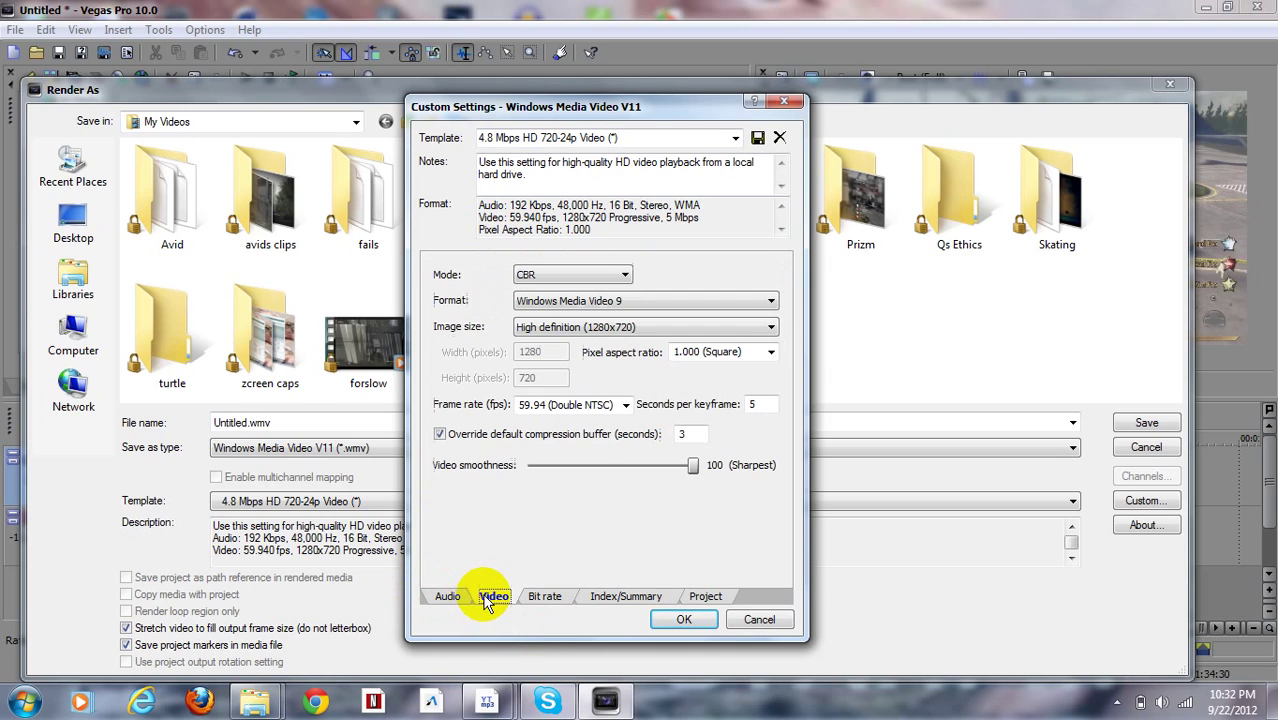
{"action": "left_click", "coordinate": [685, 621]}
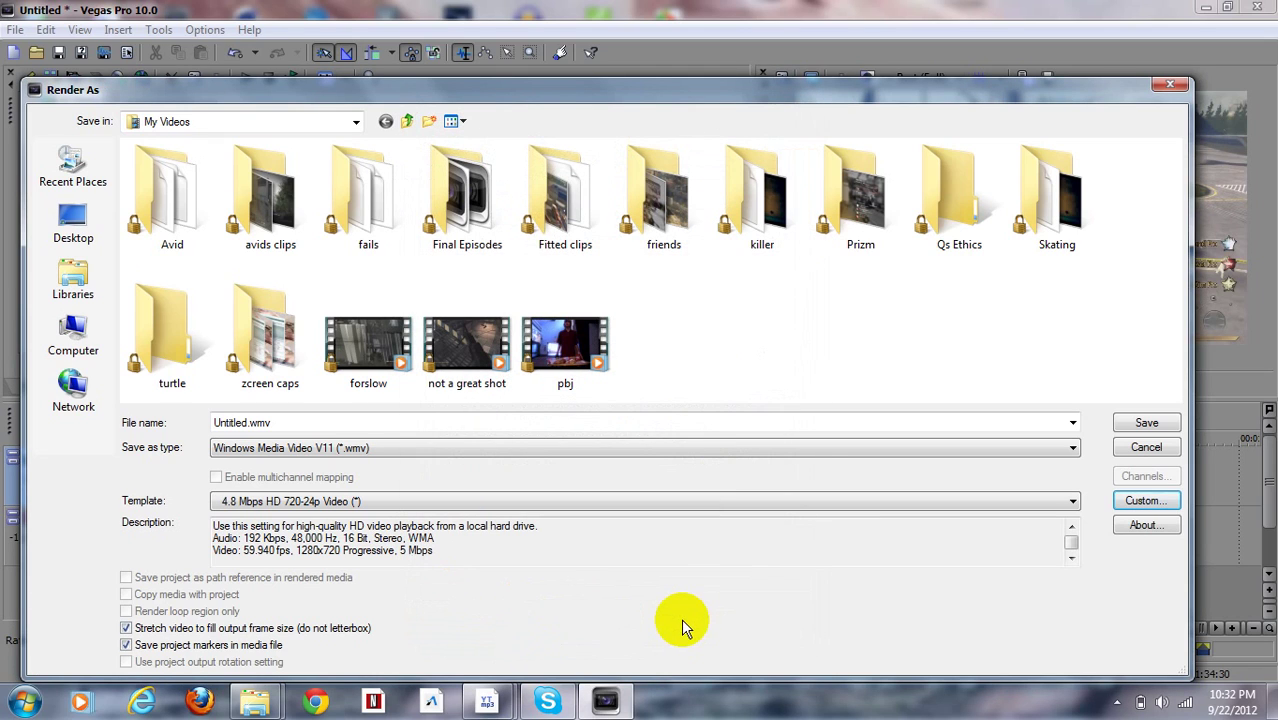
Start rendering the project as Untitled.wmv in My Videos, and cancel the render
{"action": "left_click", "coordinate": [1147, 424]}
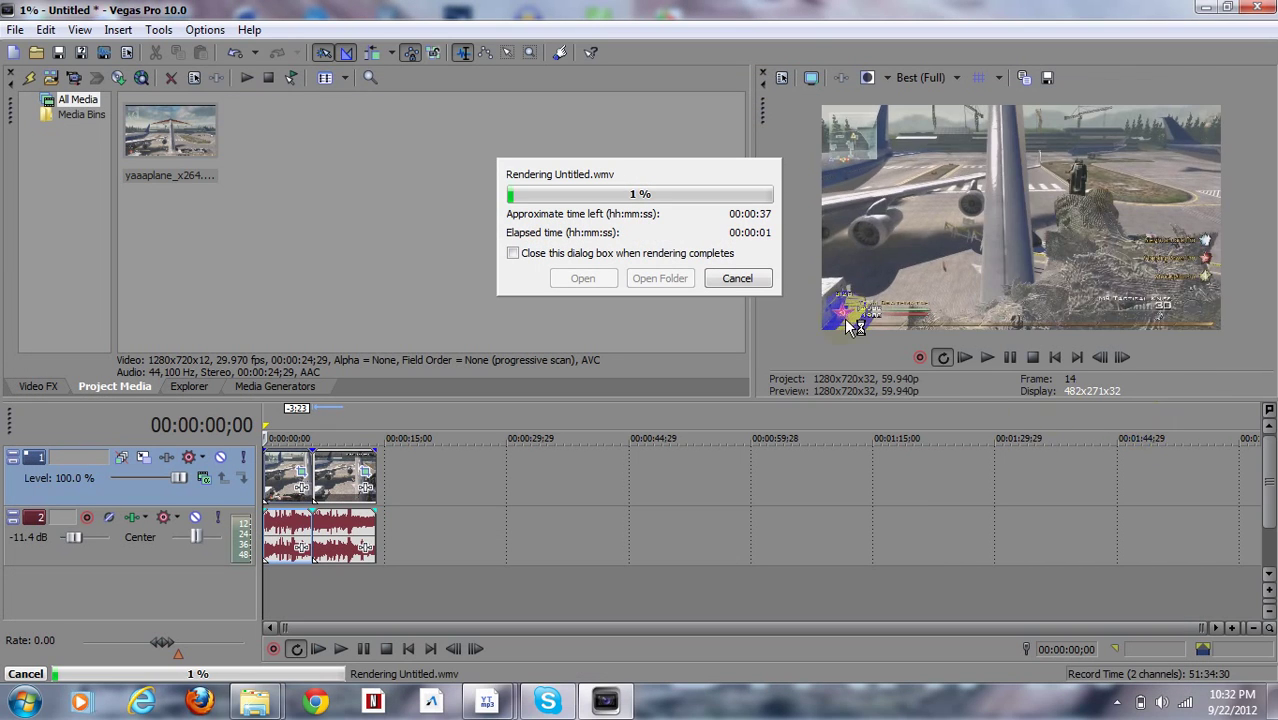
{"action": "left_click", "coordinate": [740, 280]}
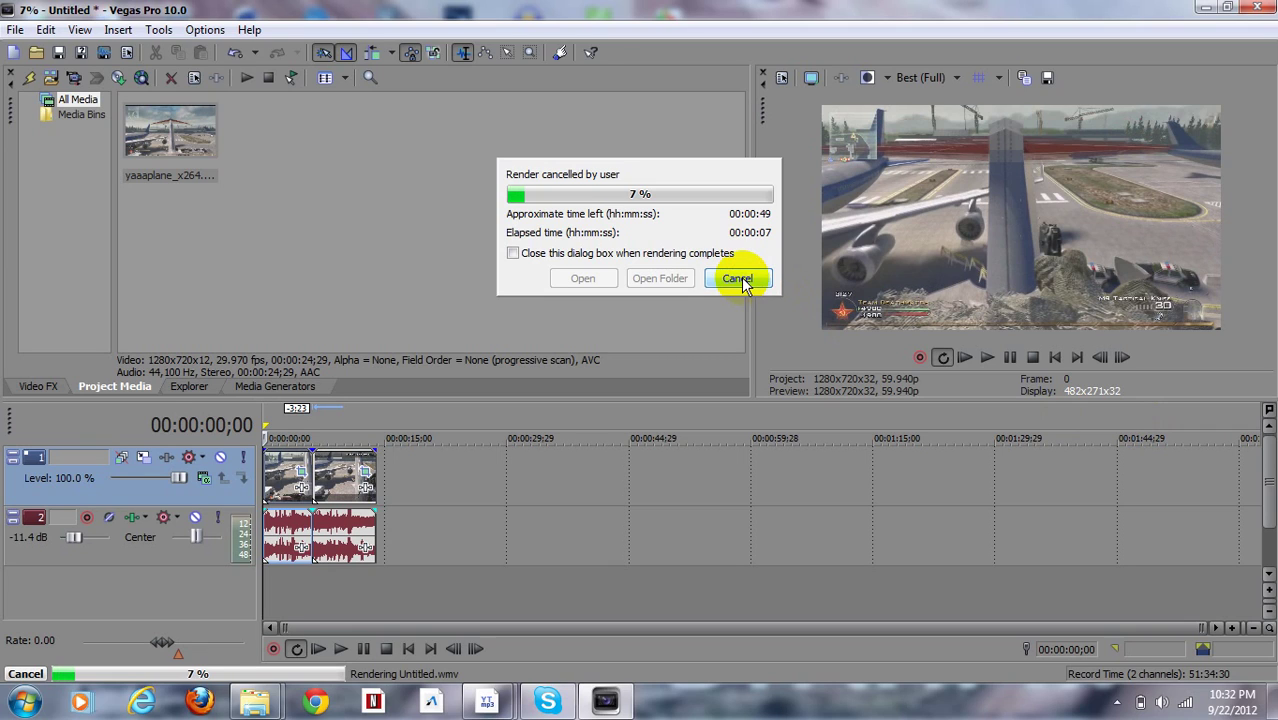
{"action": "left_click", "coordinate": [738, 279]}
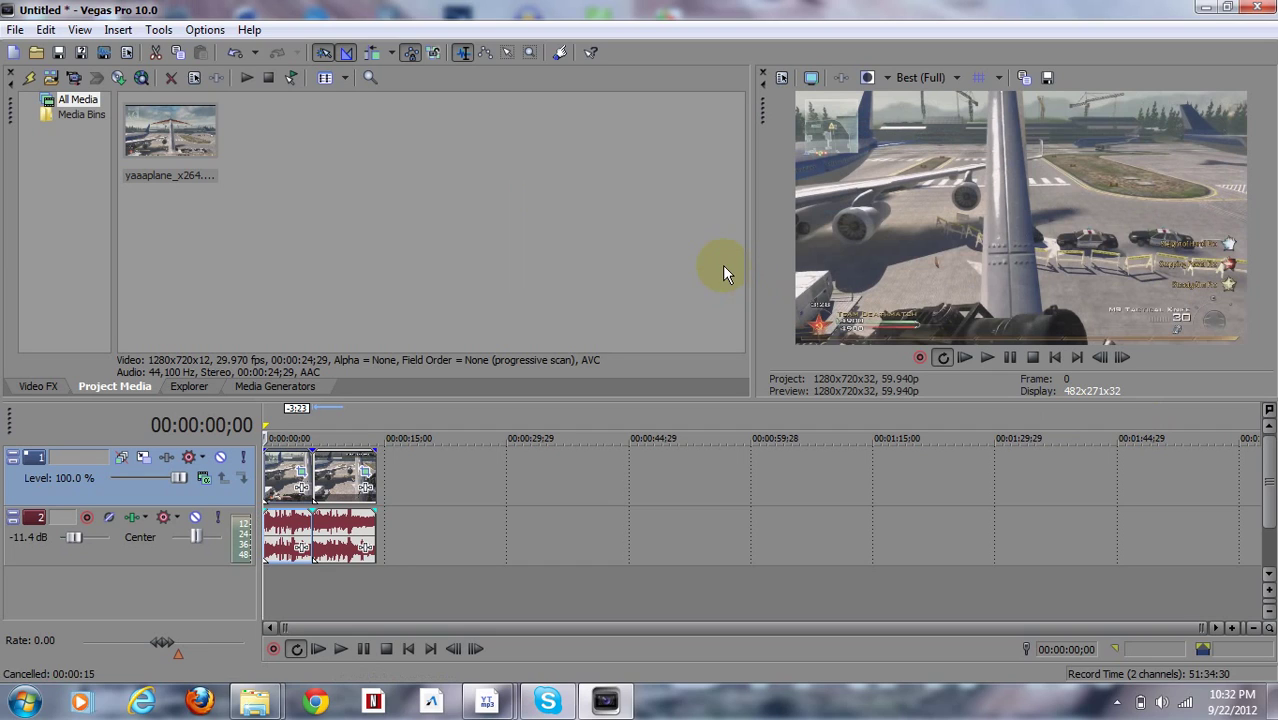
{"action": "left_click", "coordinate": [15, 31]}
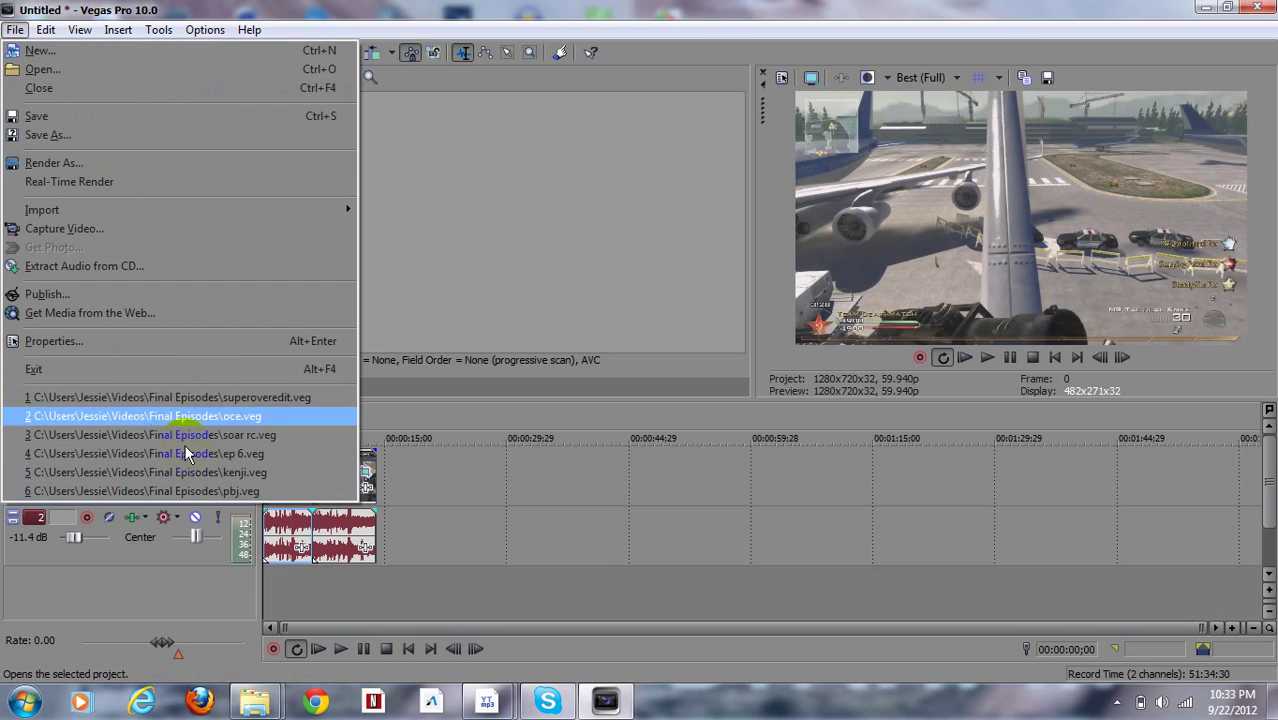
{"action": "left_click", "coordinate": [483, 300]}
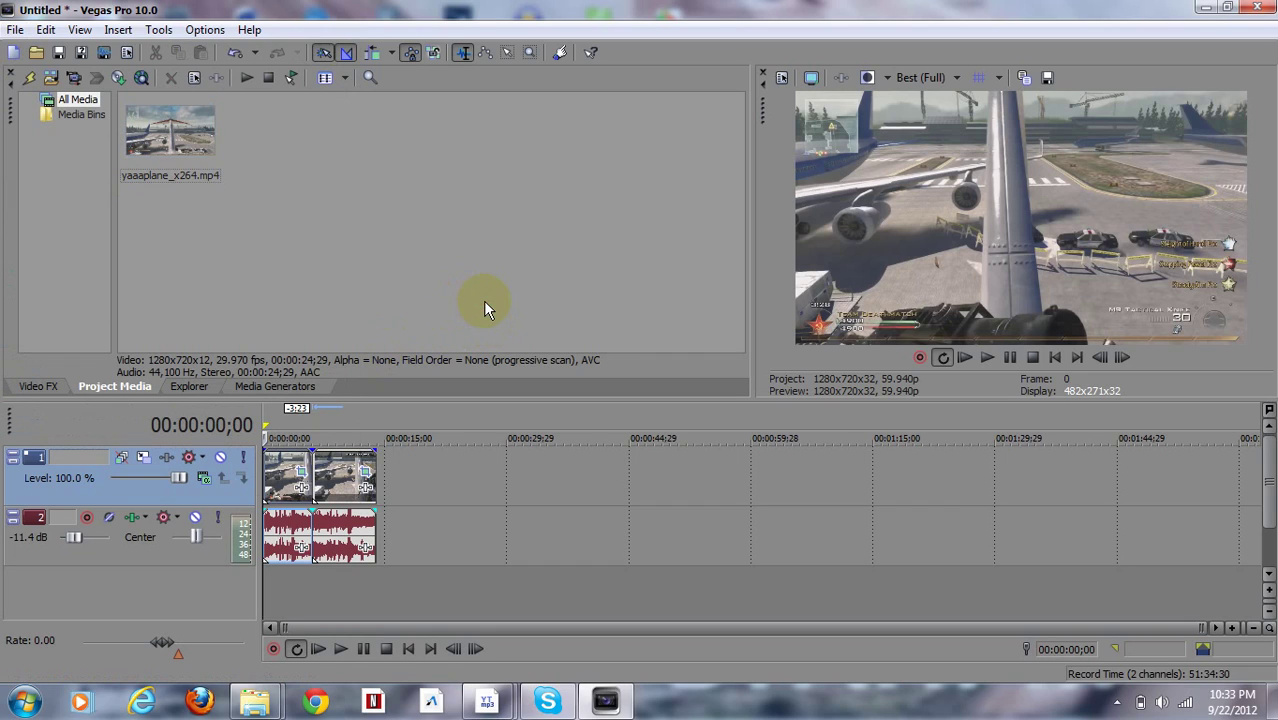